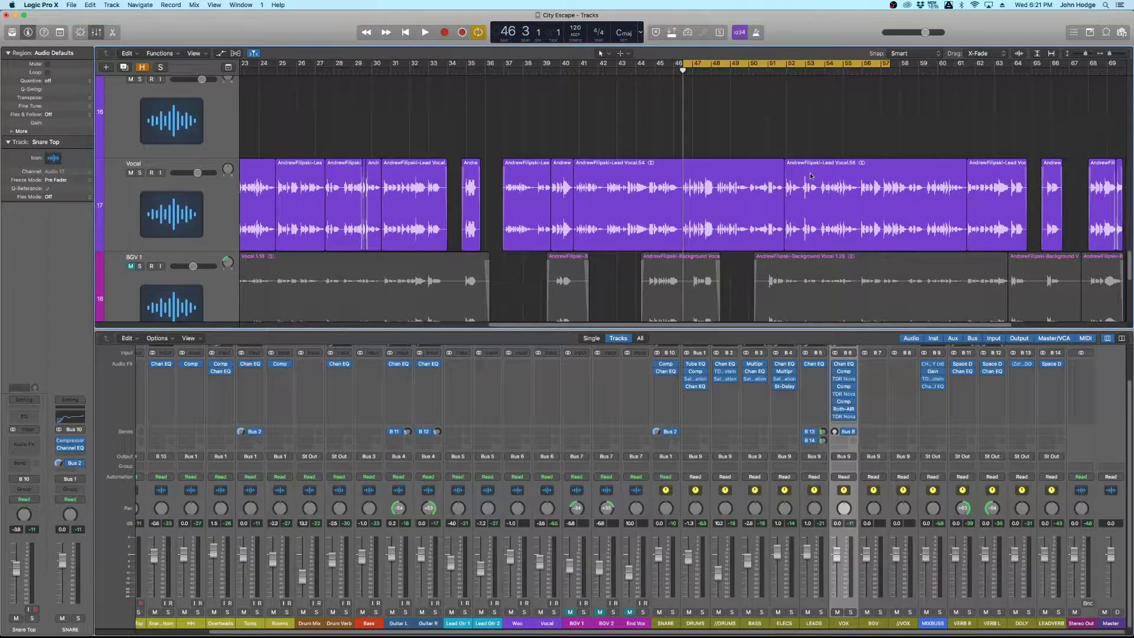
Play the full mix through the cycled section from bar 46 to hear the current lead vocal.
{"action": "key", "text": "space"}
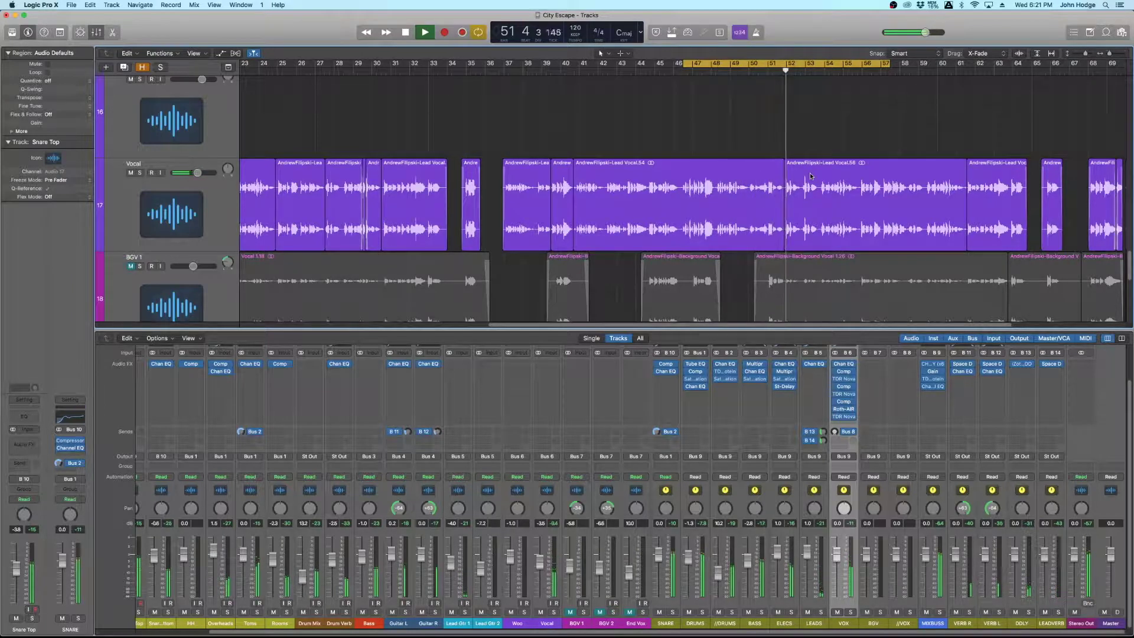
{"action": "key", "text": "space"}
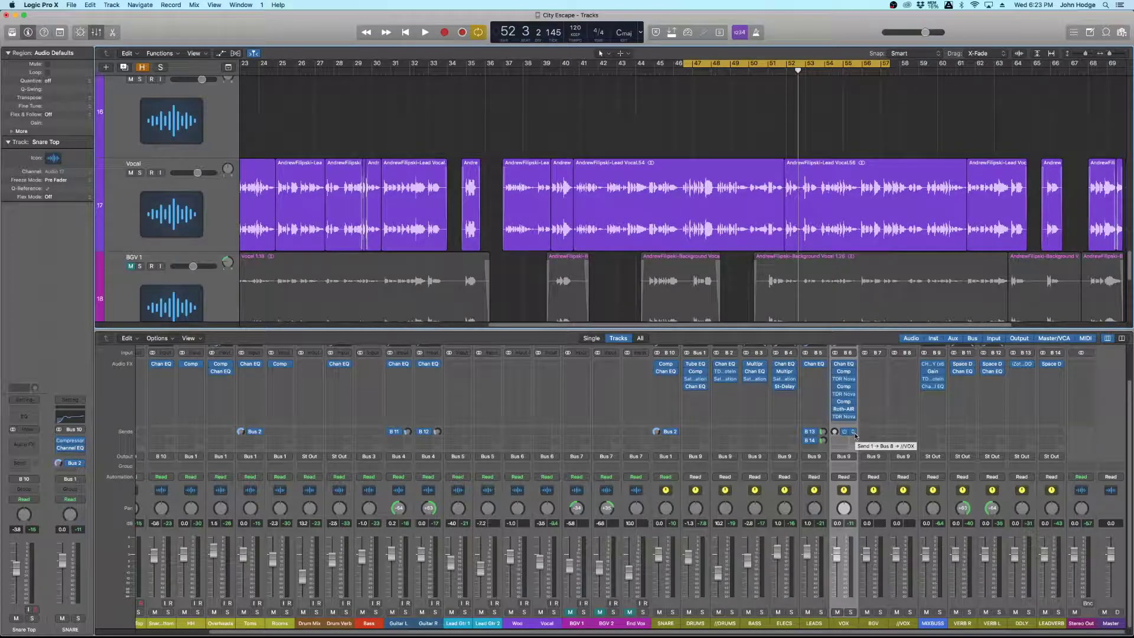
Insert a stereo TDR Kotelnikov compressor on the //VOX channel and load its Vocal Bus - Tight preset.
{"action": "left_click", "coordinate": [902, 626]}
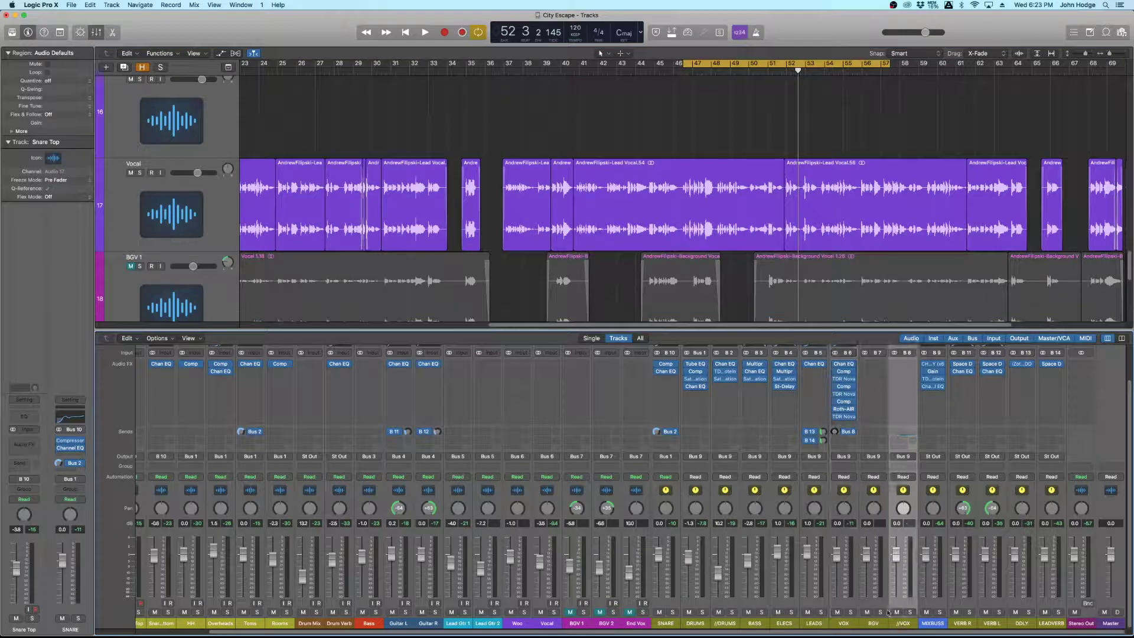
{"action": "left_click", "coordinate": [909, 364]}
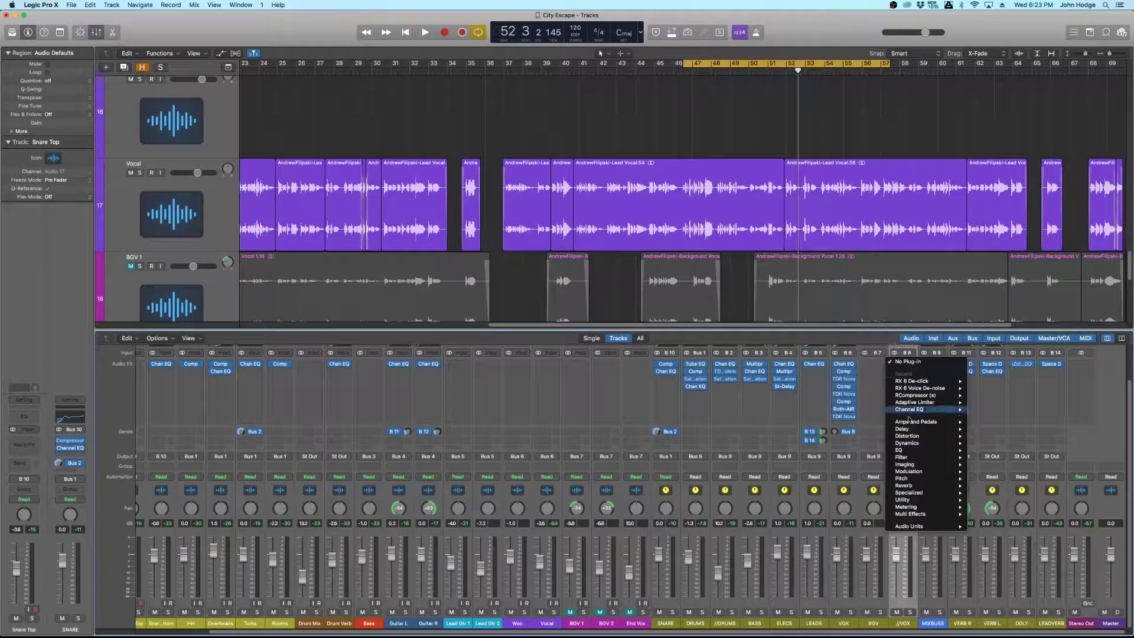
{"action": "mouse_move", "coordinate": [926, 526]}
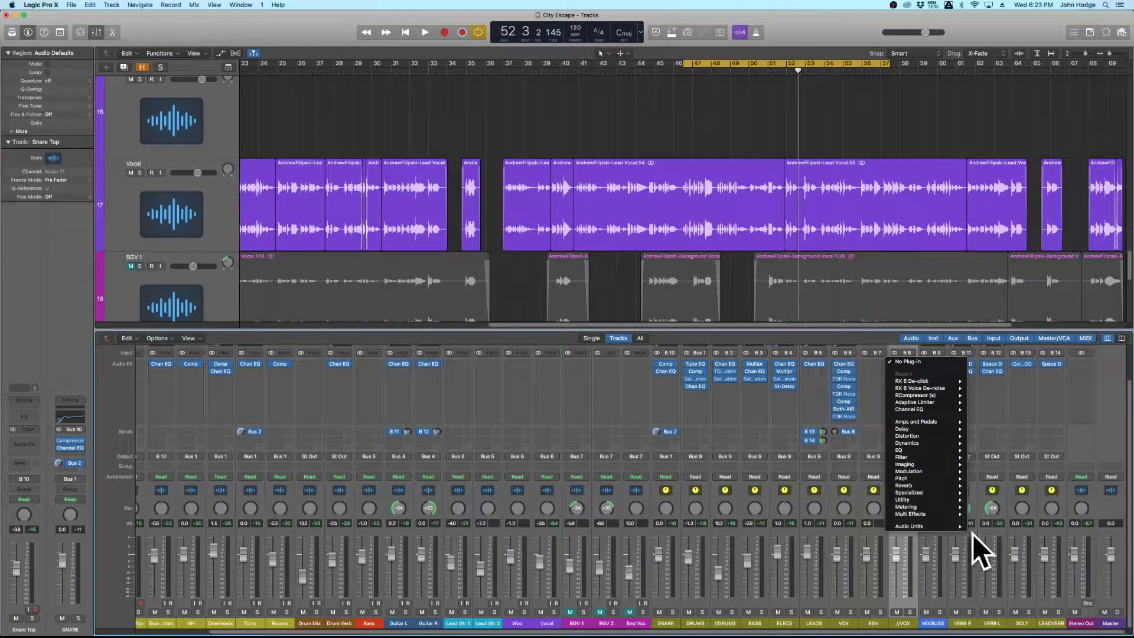
{"action": "mouse_move", "coordinate": [1002, 587]}
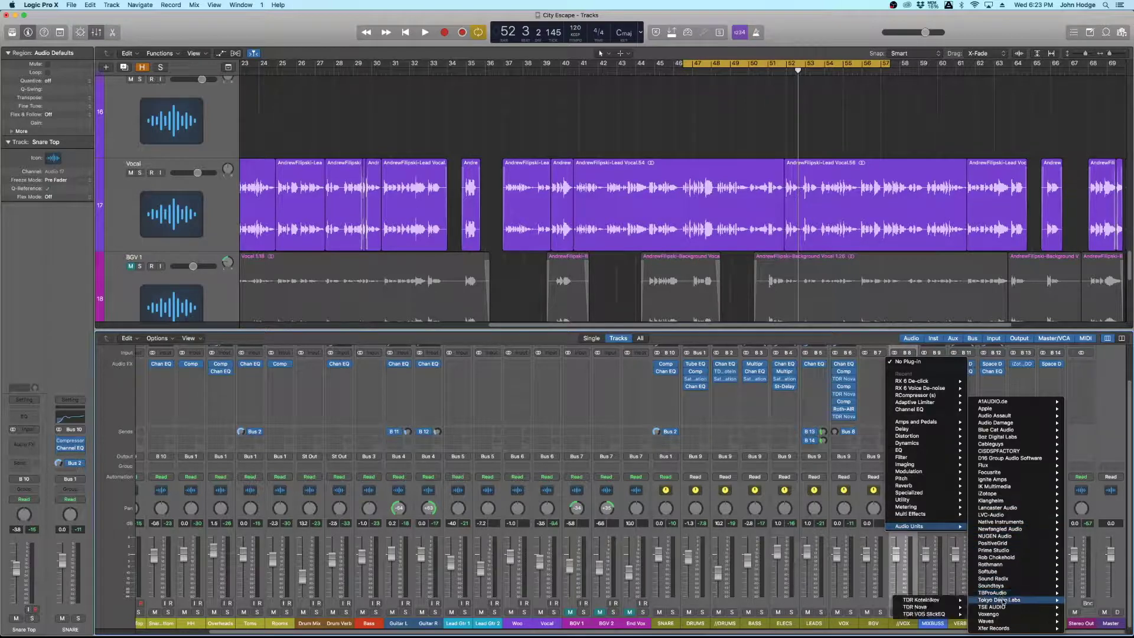
{"action": "mouse_move", "coordinate": [921, 601]}
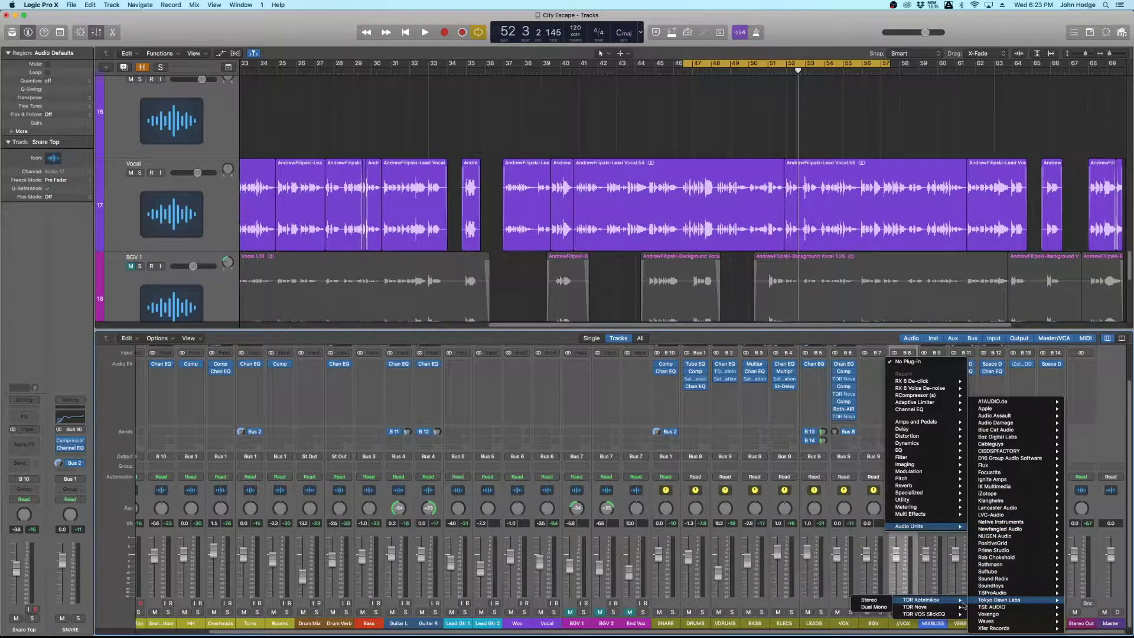
{"action": "left_click", "coordinate": [871, 600]}
{"action": "left_click_drag", "start_coordinate": [240, 40], "coordinate": [595, 147]}
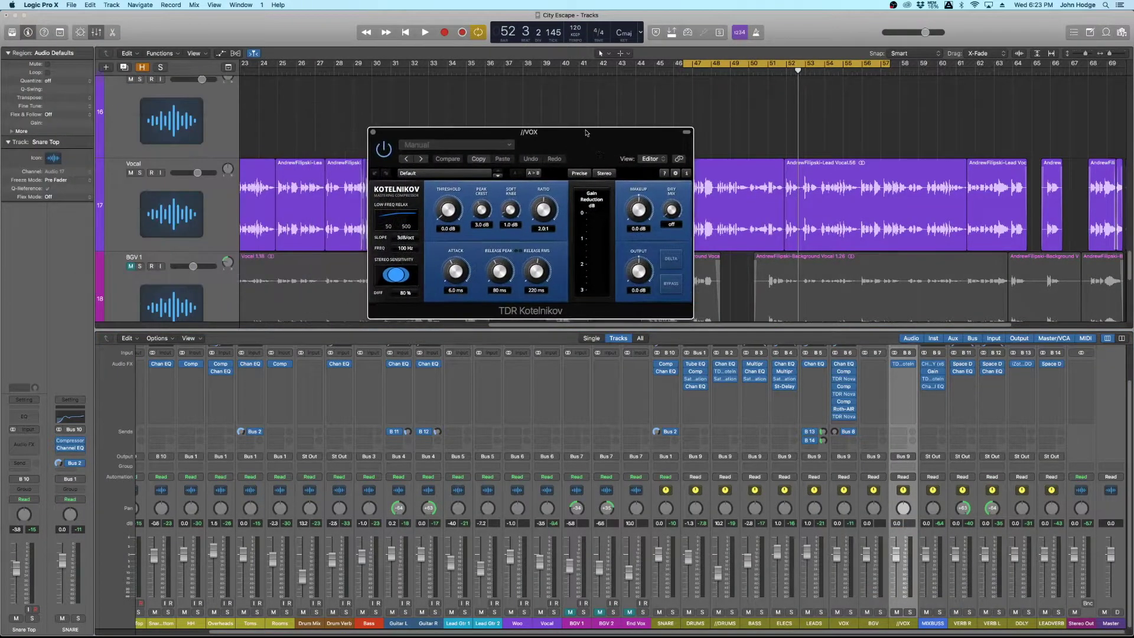
{"action": "left_click", "coordinate": [461, 174]}
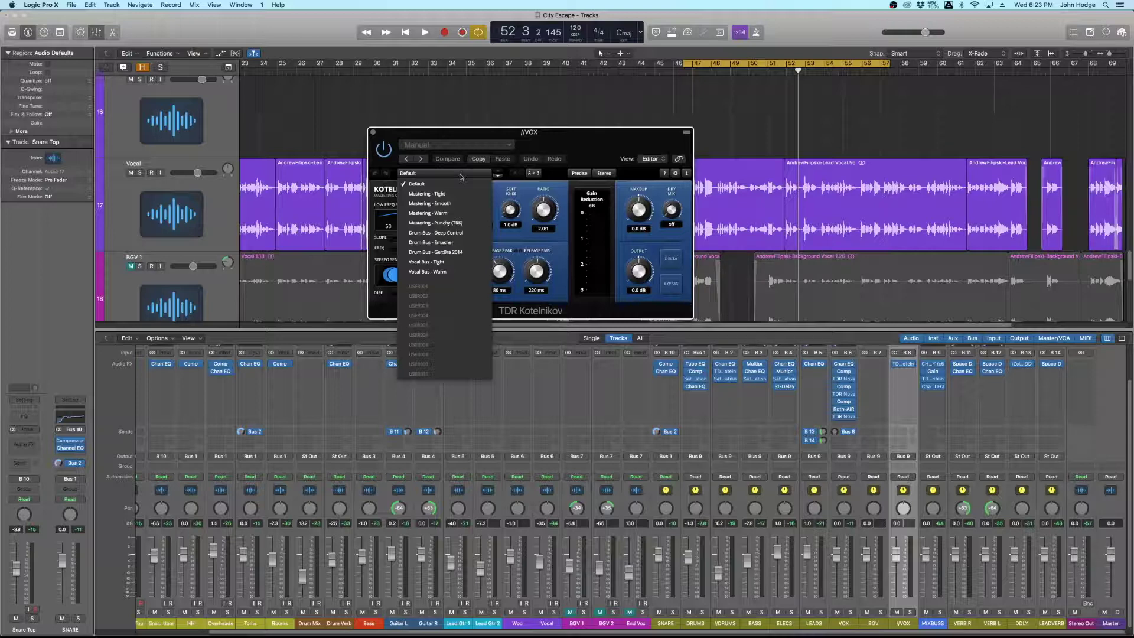
{"action": "left_click", "coordinate": [458, 263]}
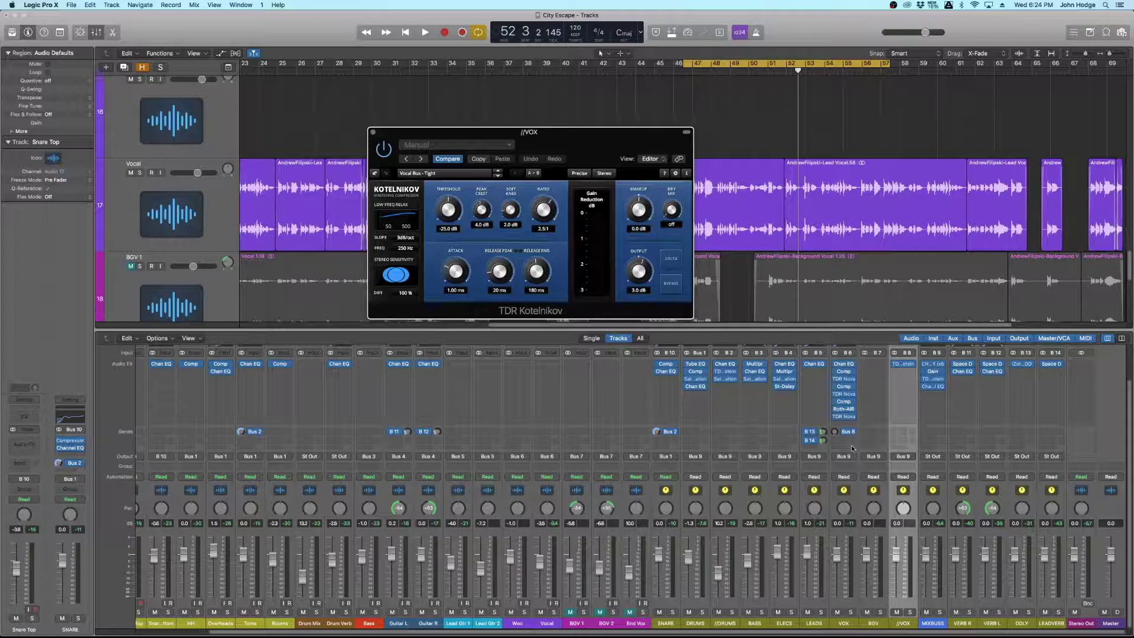
Solo the VOX and //VOX channels and turn up VOX's pre-fader send to Bus 8.
{"action": "left_click", "coordinate": [853, 617]}
{"action": "left_click", "coordinate": [850, 612]}
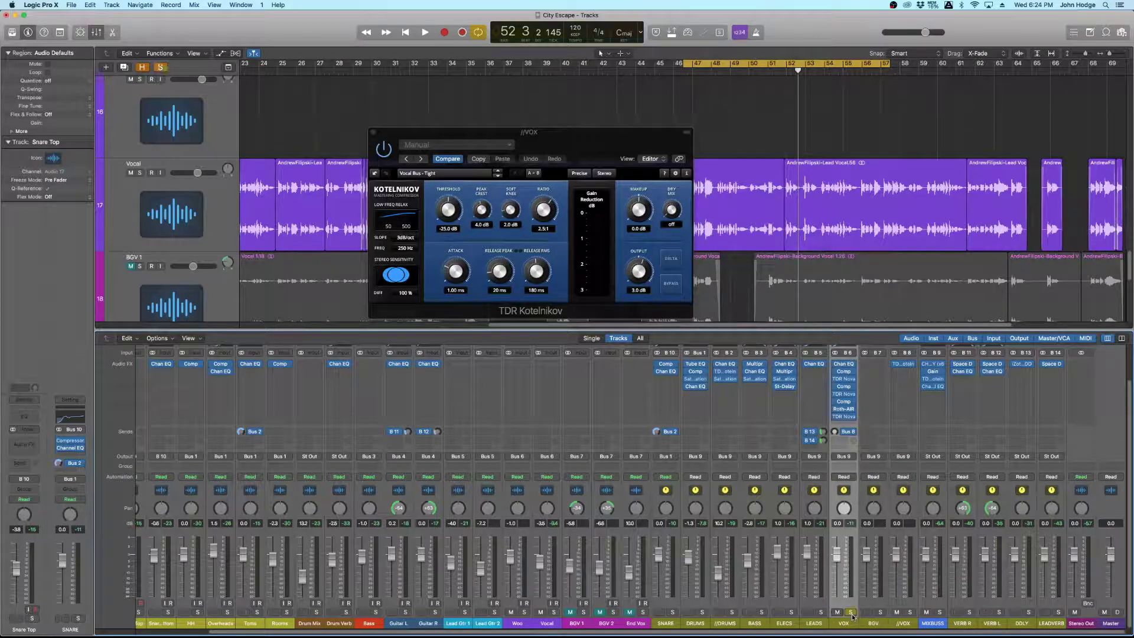
{"action": "left_click", "coordinate": [852, 432]}
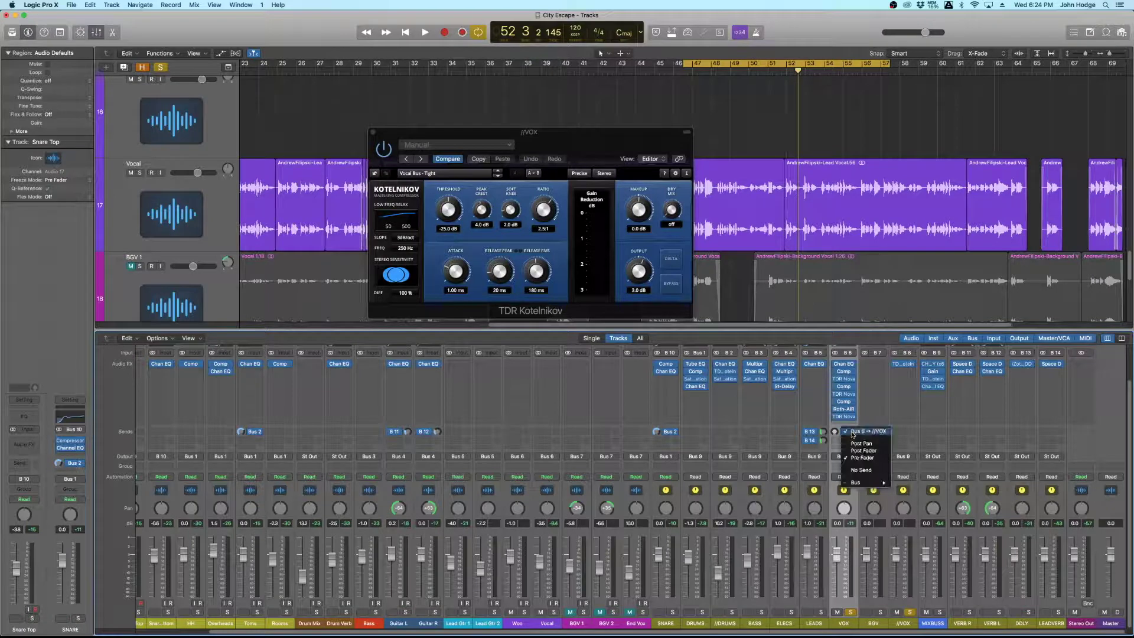
{"action": "left_click", "coordinate": [852, 433]}
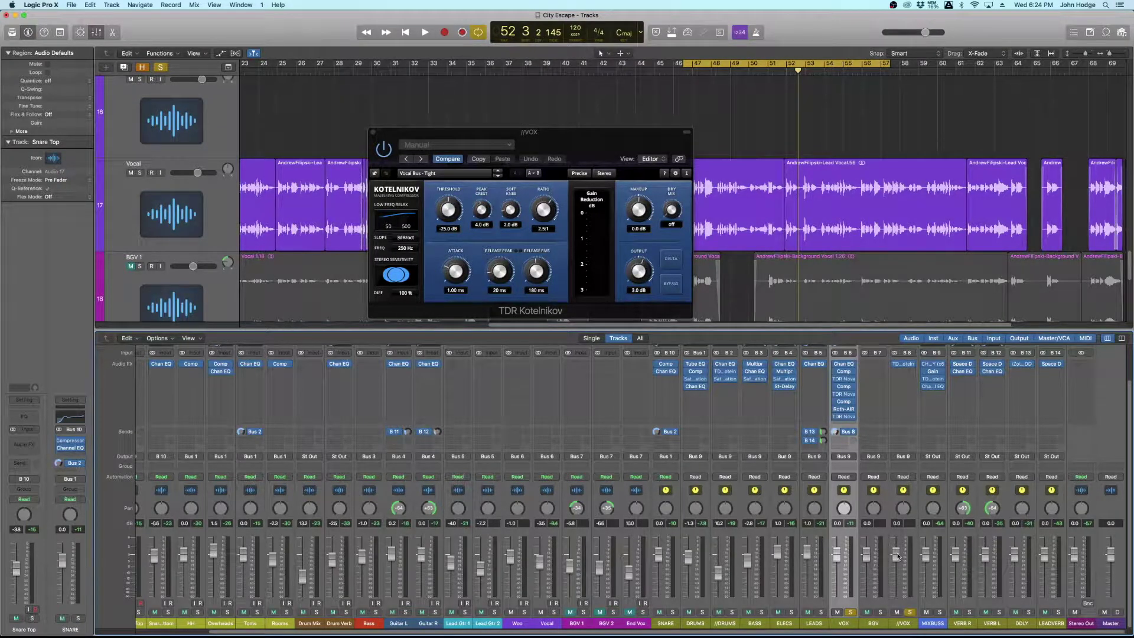
{"action": "left_click_drag", "start_coordinate": [898, 556], "coordinate": [897, 558]}
Audition //VOX soloed on its own and lower the Kotelnikov threshold to -40.2 dB.
{"action": "key", "text": "space"}
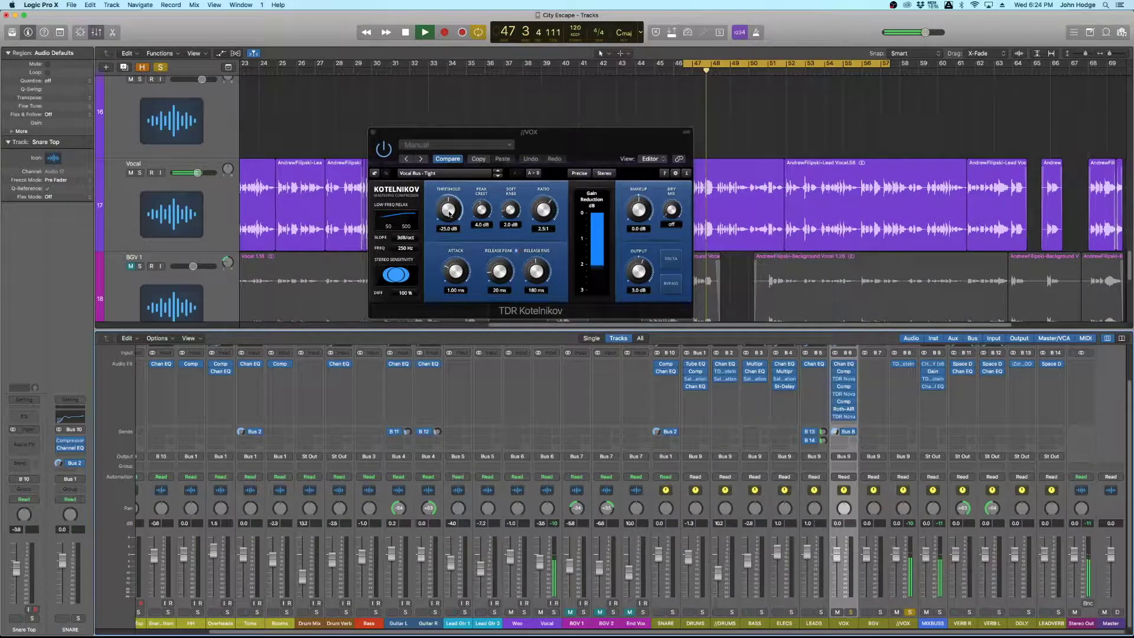
{"action": "left_click_drag", "start_coordinate": [449, 212], "coordinate": [441, 251]}
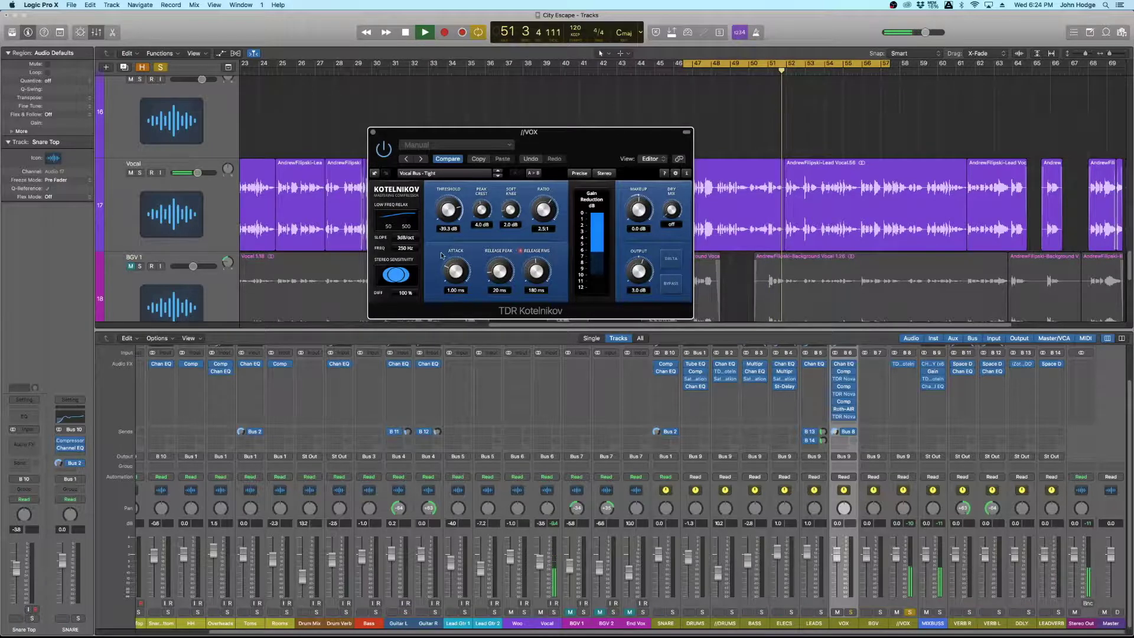
{"action": "key", "text": "space"}
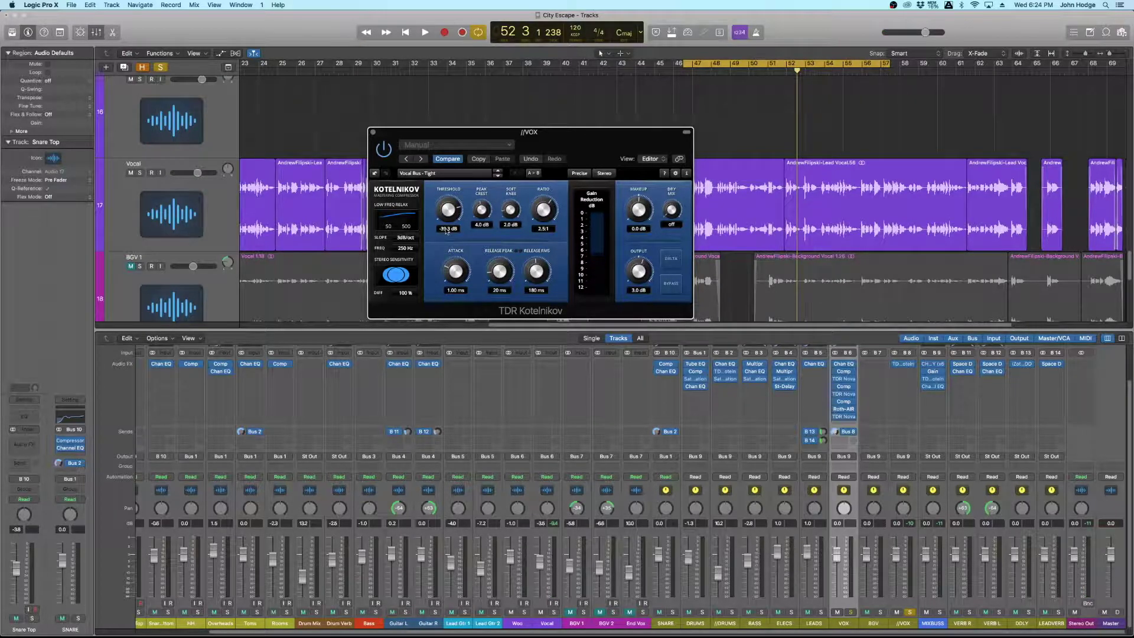
{"action": "left_click_drag", "start_coordinate": [449, 213], "coordinate": [448, 215]}
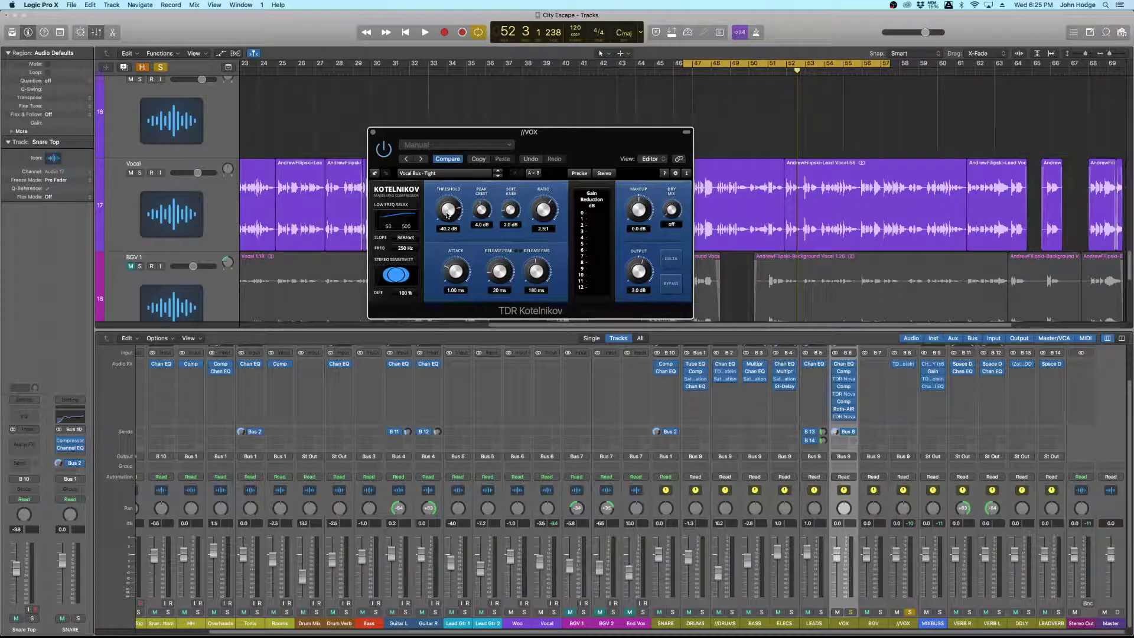
Shorten the Kotelnikov's RMS release to 129 ms while listening to the soloed //VOX channel.
{"action": "key", "text": "space"}
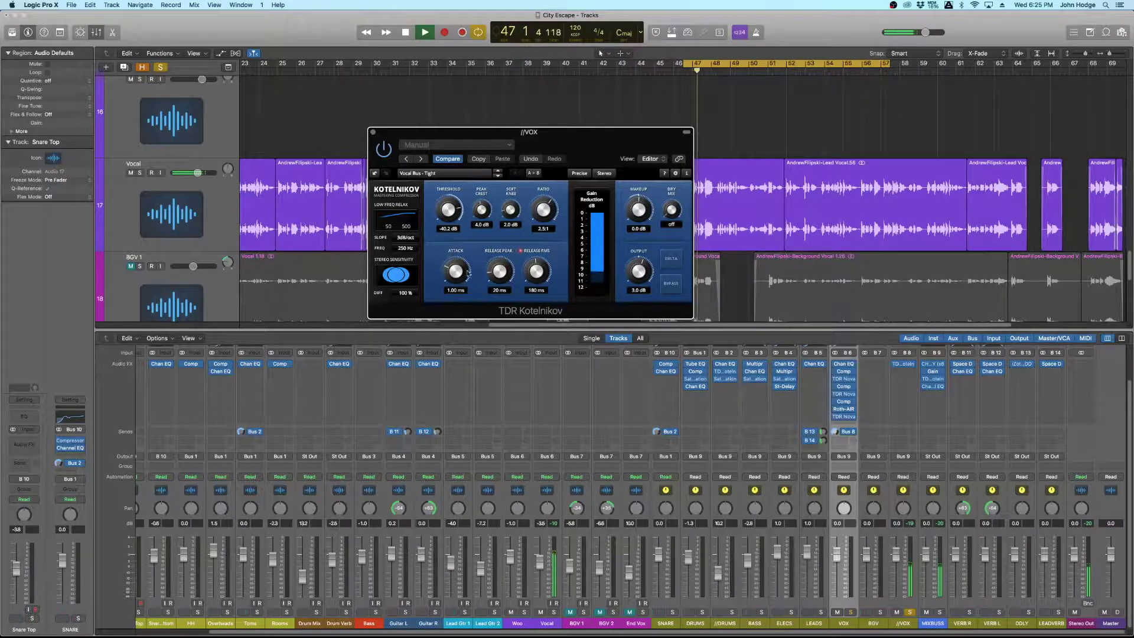
{"action": "left_click_drag", "start_coordinate": [537, 274], "coordinate": [537, 293]}
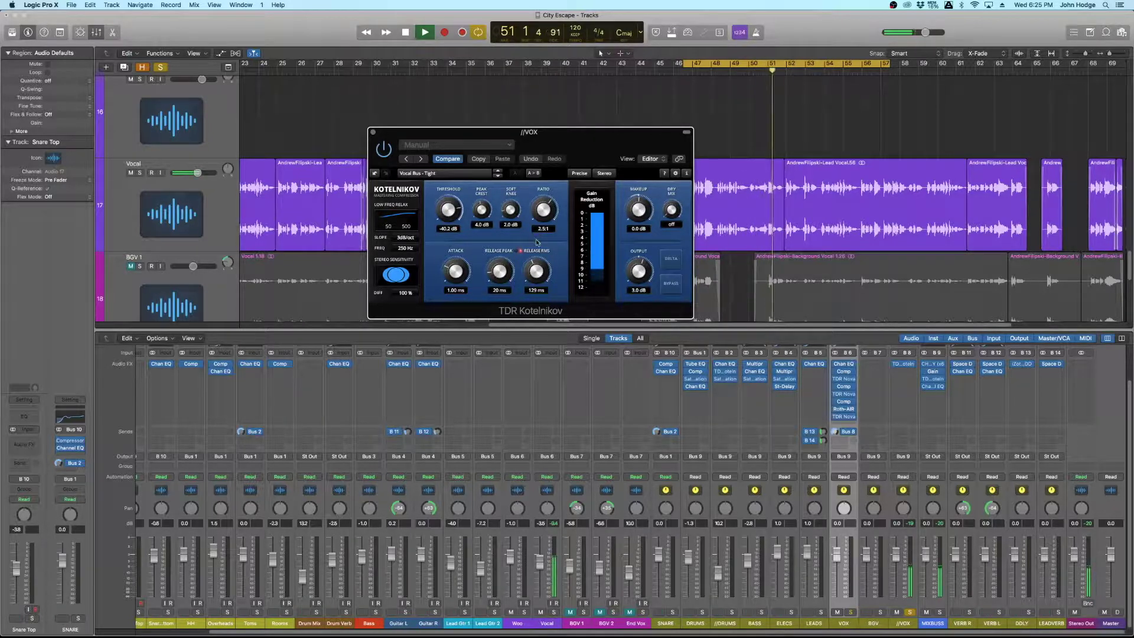
{"action": "key", "text": "space"}
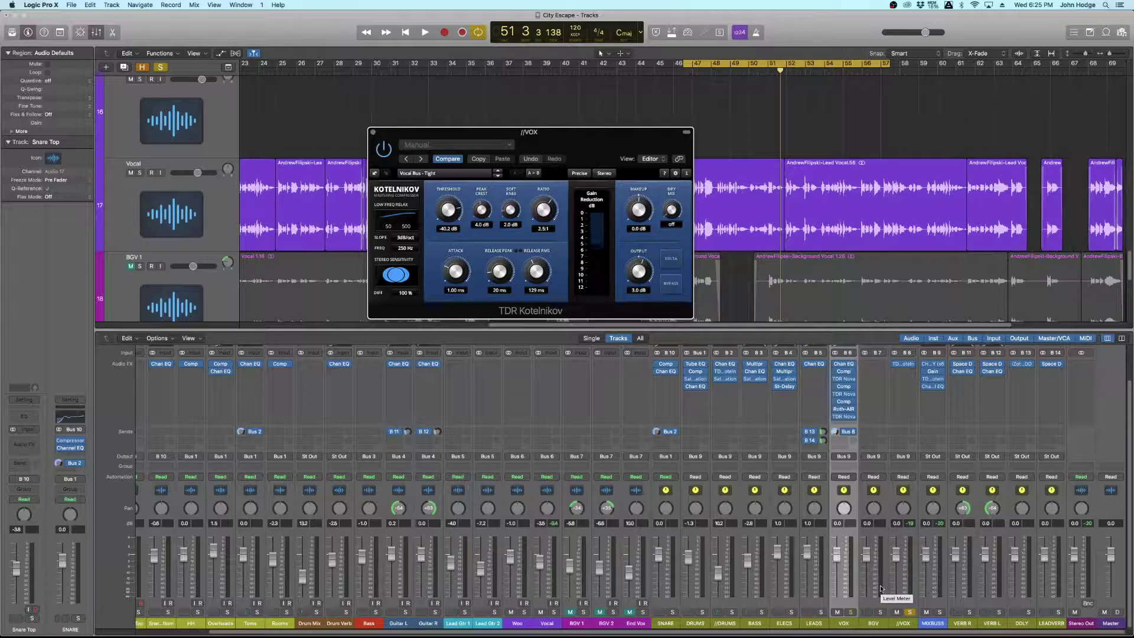
Solo VOX again, pull the //VOX fader all the way down, and bring it up to -5.5 dB during playback.
{"action": "left_click", "coordinate": [854, 616]}
{"action": "left_click_drag", "start_coordinate": [896, 556], "coordinate": [895, 596]}
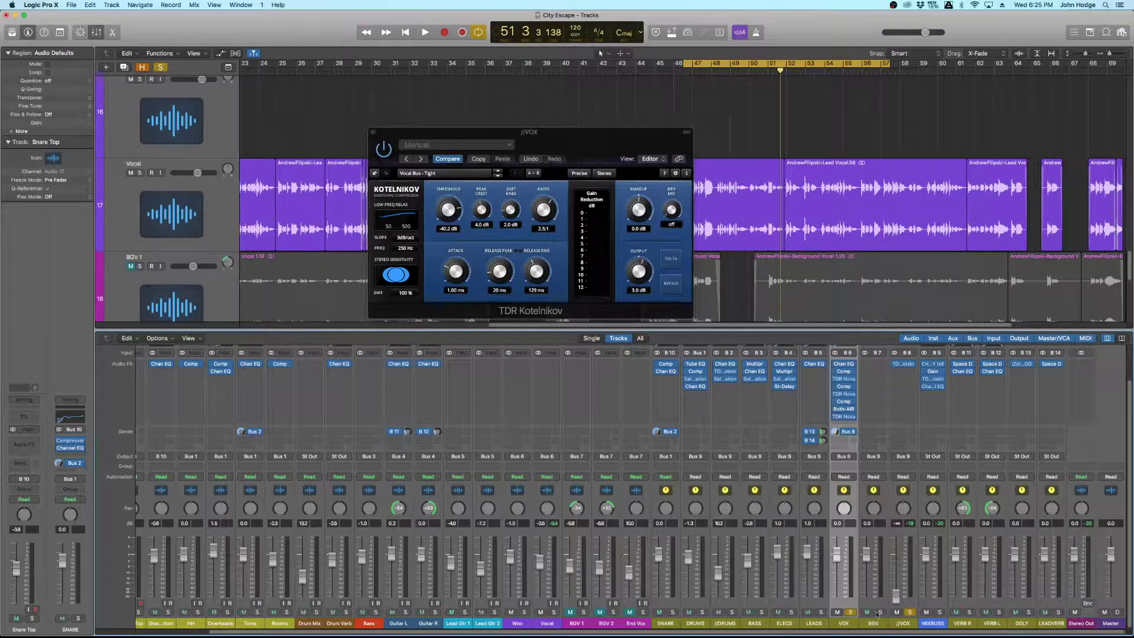
{"action": "key", "text": "space"}
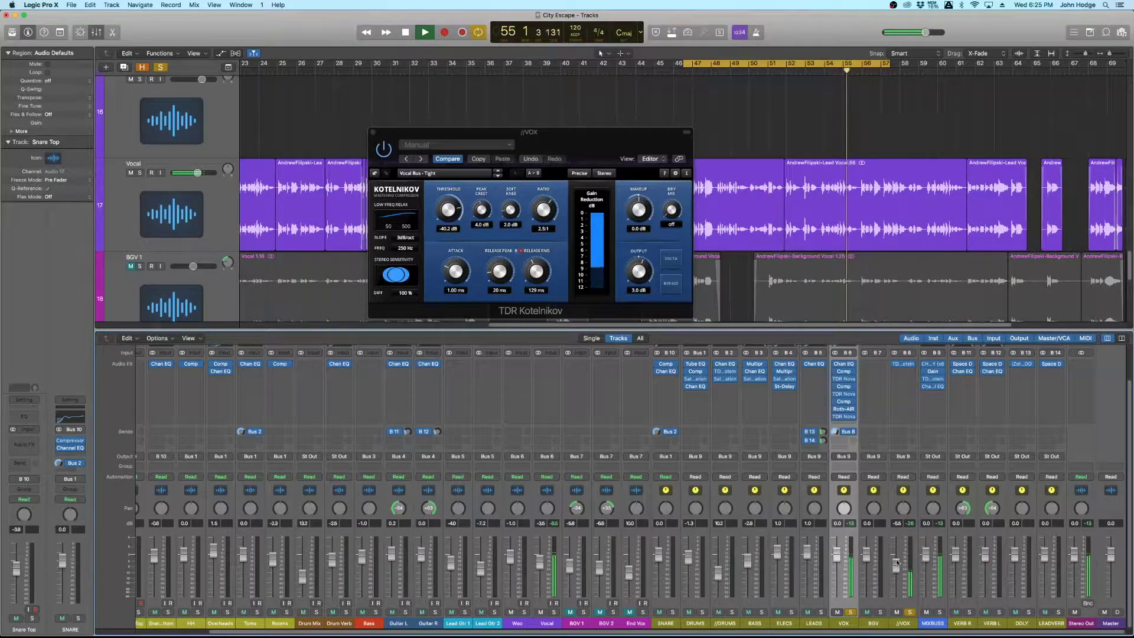
{"action": "key", "text": "space"}
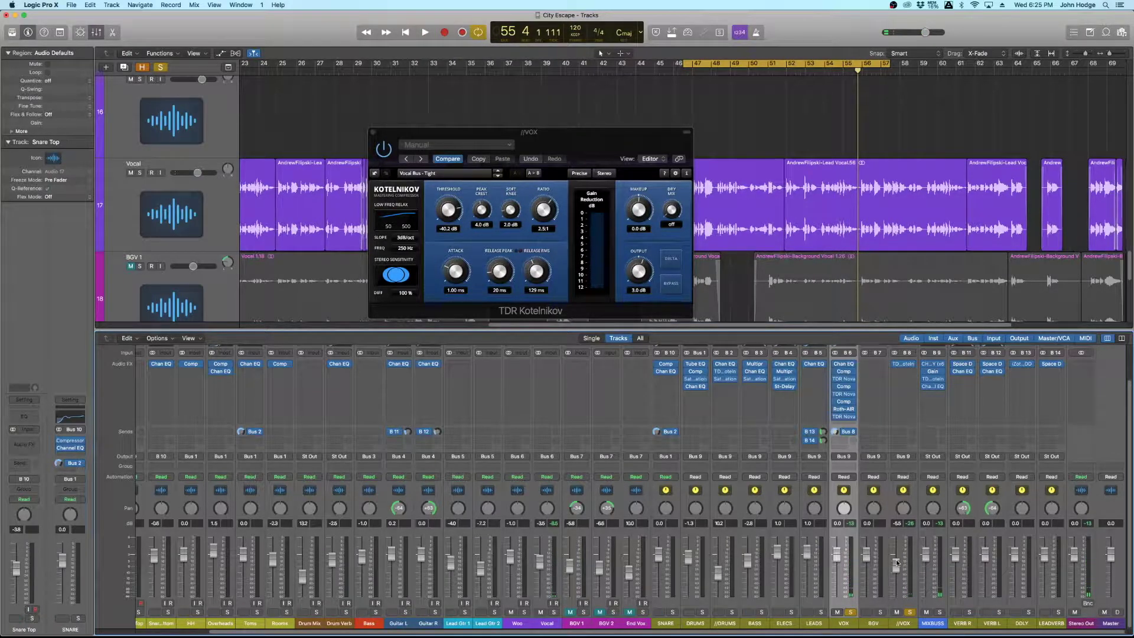
Unsolo //VOX and play the soloed VOX to compare it with and without the parallel channel.
{"action": "left_click", "coordinate": [910, 612]}
{"action": "key", "text": "space"}
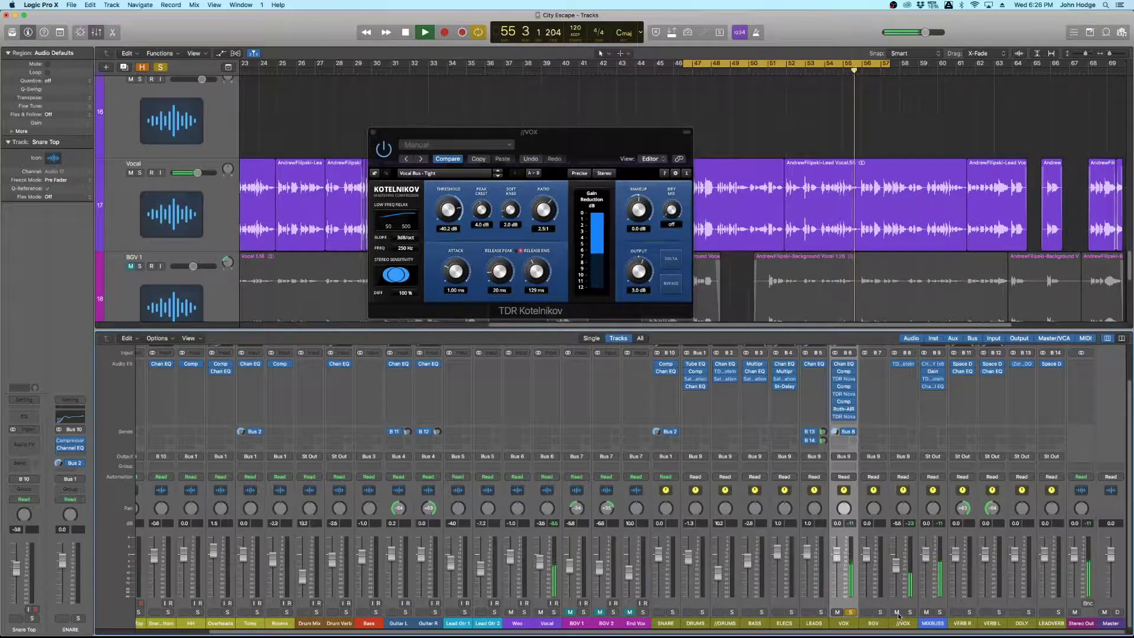
{"action": "key", "text": "space"}
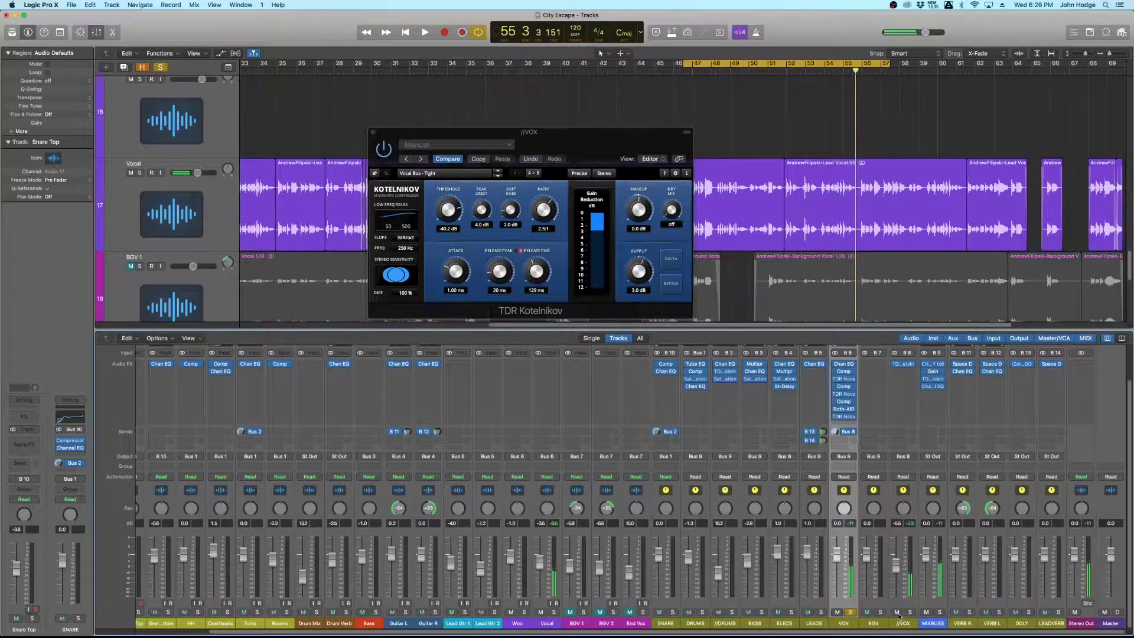
Unsolo VOX and raise the //VOX fader to -4.7 dB while playing the full mix.
{"action": "left_click", "coordinate": [852, 613]}
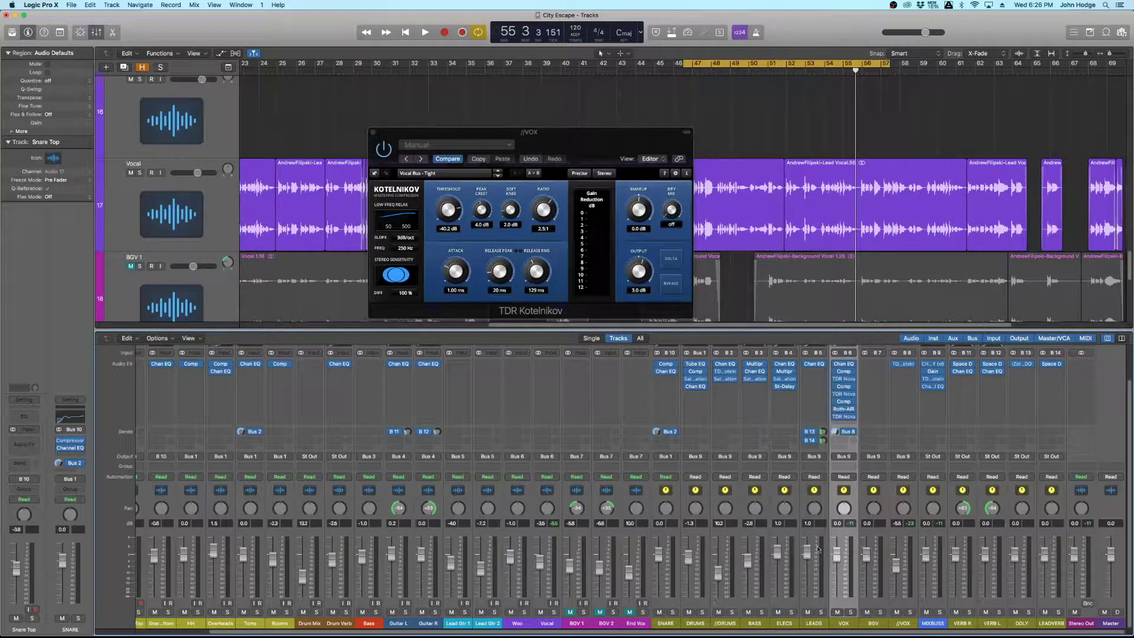
{"action": "key", "text": "space"}
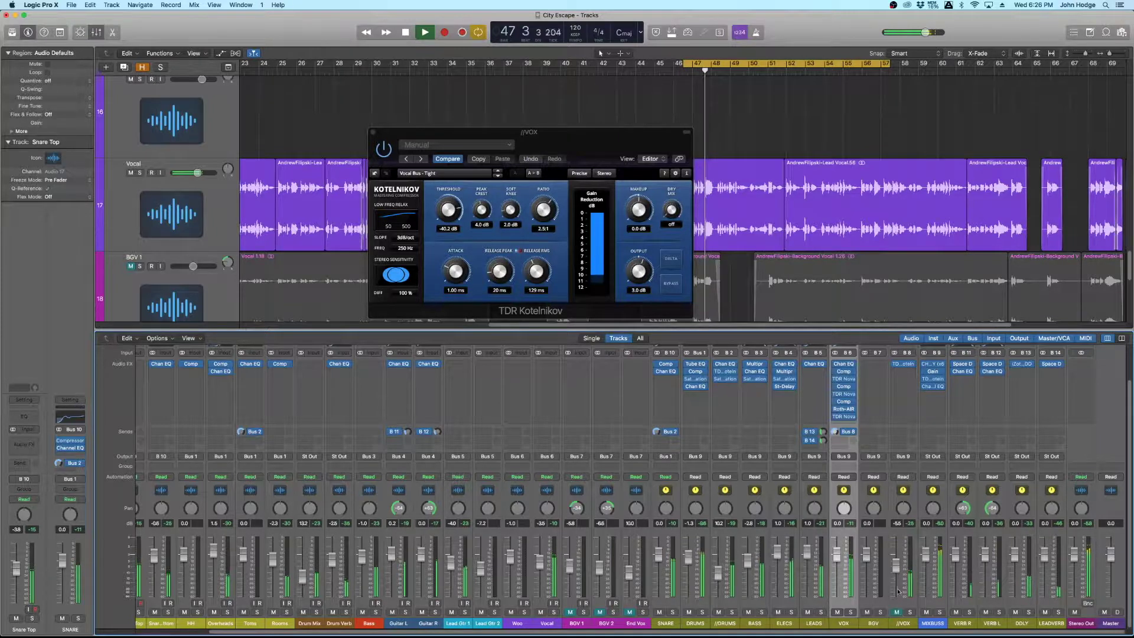
{"action": "mouse_move", "coordinate": [896, 579]}
{"action": "left_mouse_down"}
{"action": "mouse_move", "coordinate": [897, 592]}
{"action": "mouse_move", "coordinate": [897, 550]}
{"action": "mouse_move", "coordinate": [895, 566]}
{"action": "left_mouse_up"}
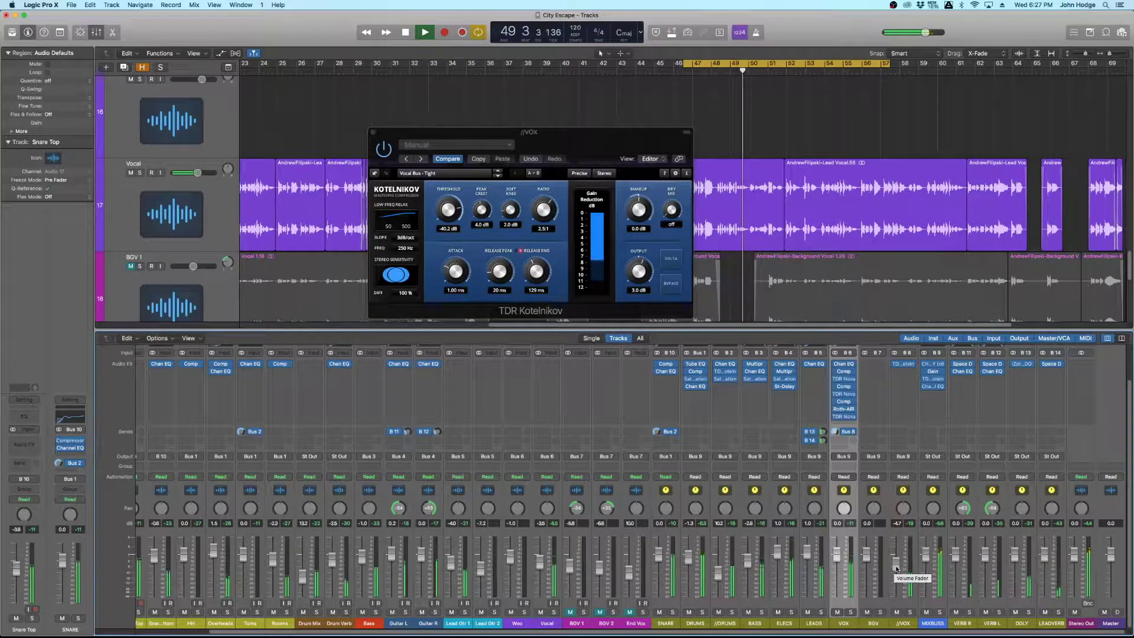
{"action": "key", "text": "space"}
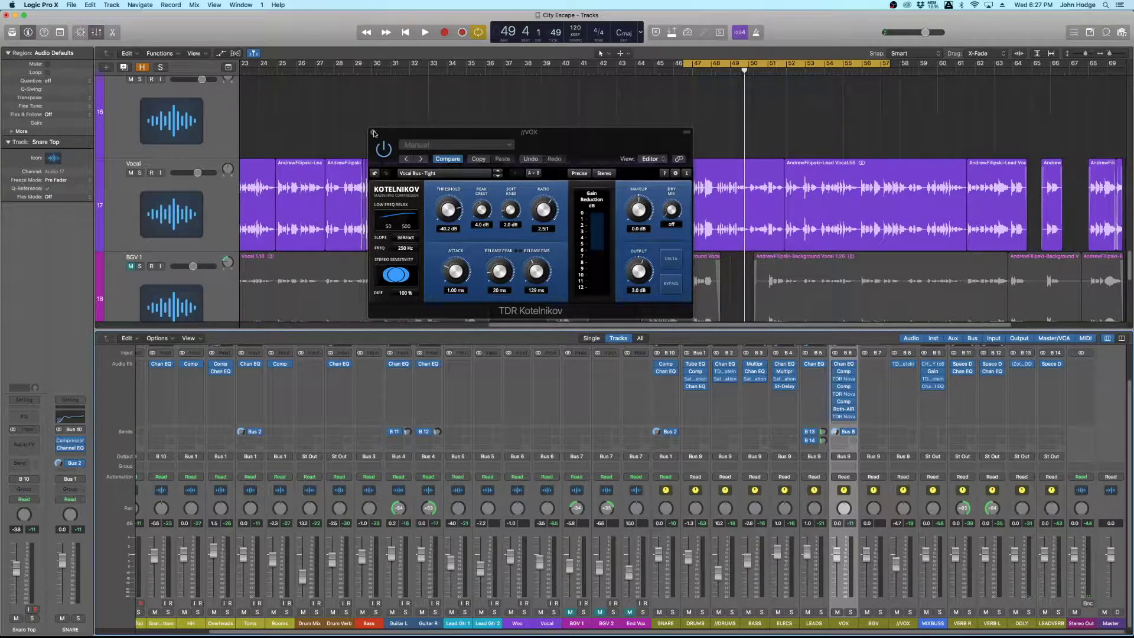
Close the Kotelnikov window and replay the full mix to judge the //VOX blend.
{"action": "left_click", "coordinate": [375, 134]}
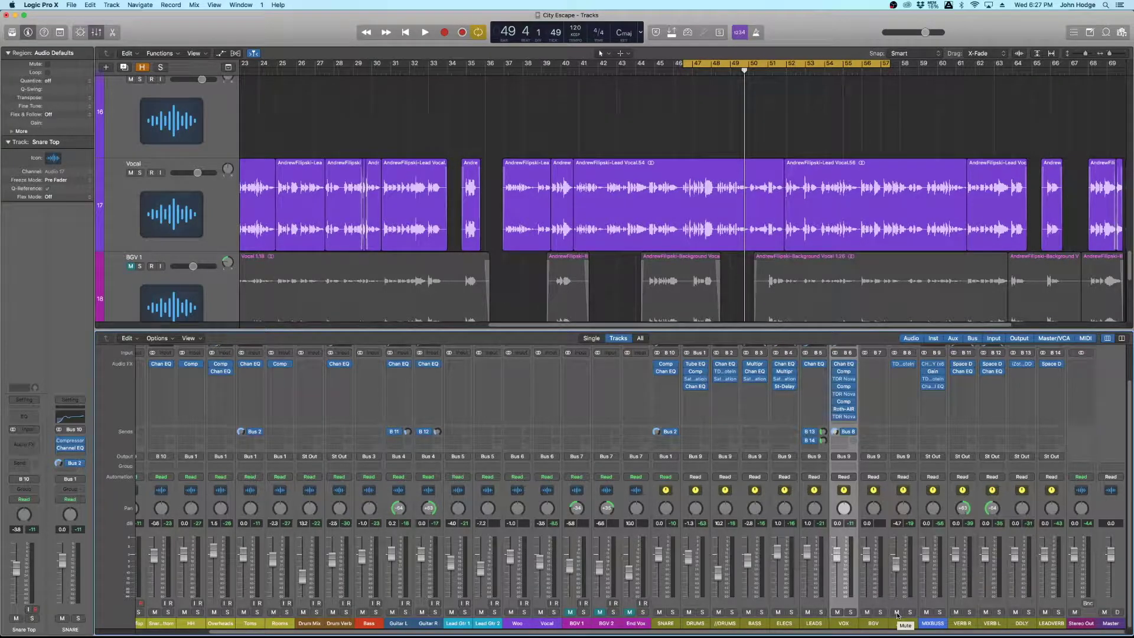
{"action": "key", "text": "space"}
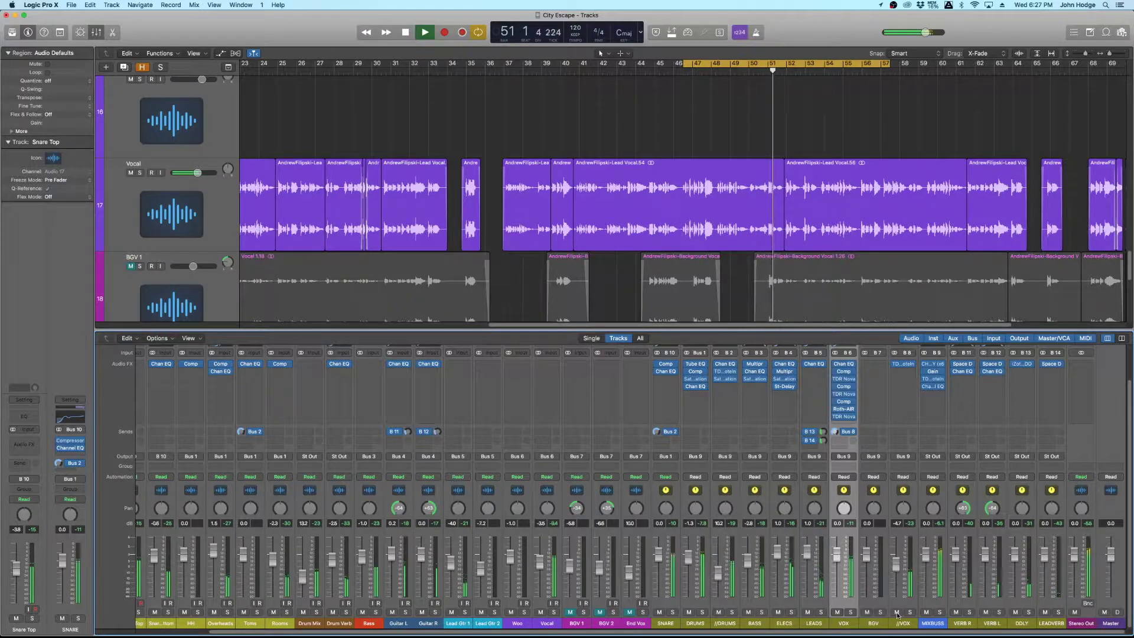
{"action": "key", "text": "space"}
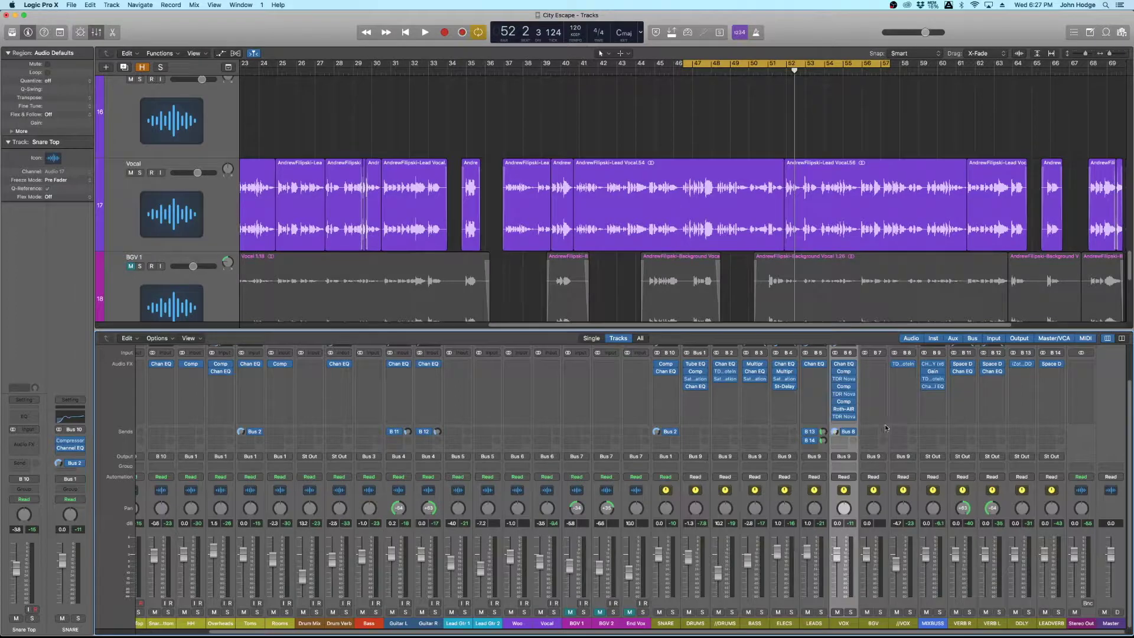
Add a second send on the VOX channel, routed to the unused Bus 15.
{"action": "scroll", "coordinate": [883, 430], "scroll_direction": "up", "scroll_amount": 2}
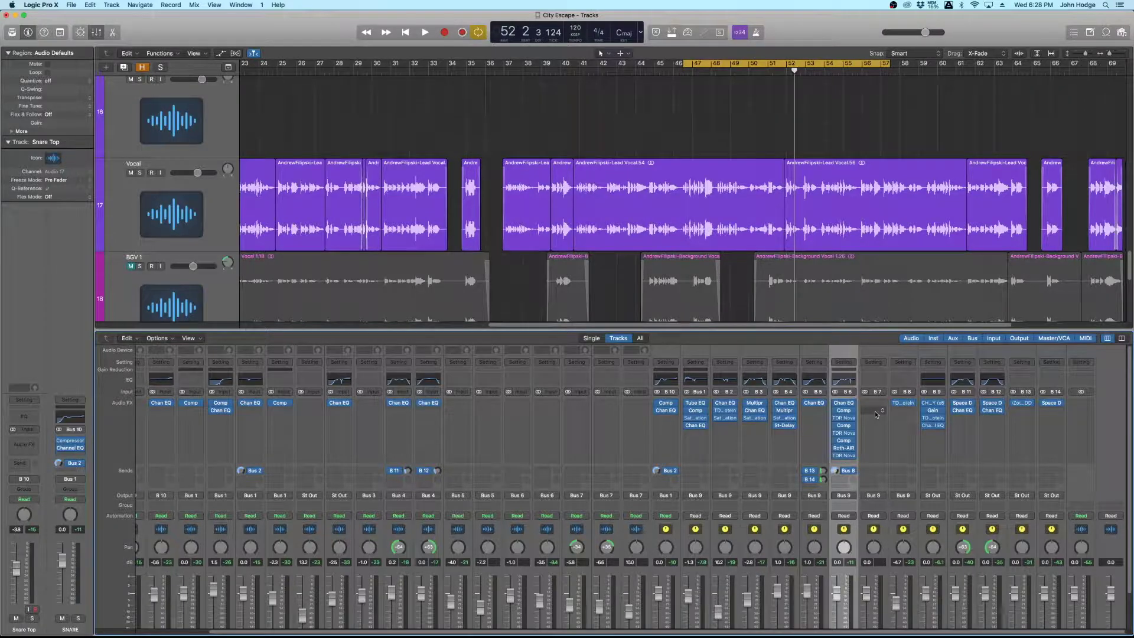
{"action": "scroll", "coordinate": [876, 414], "scroll_direction": "down", "scroll_amount": 3}
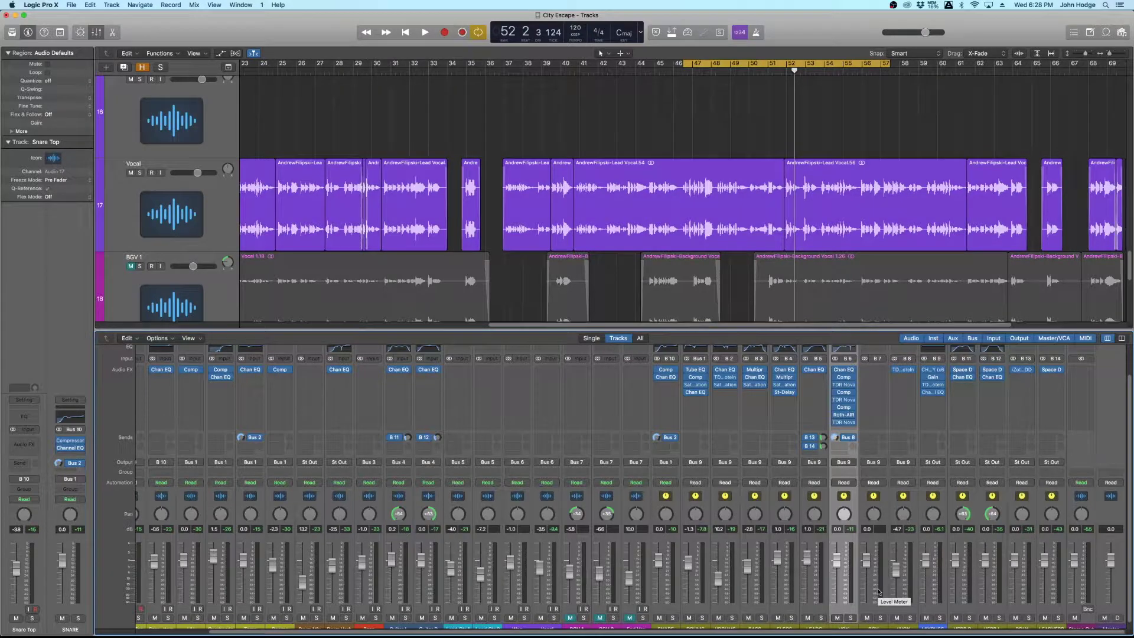
{"action": "left_click", "coordinate": [845, 449]}
{"action": "mouse_move", "coordinate": [854, 485]}
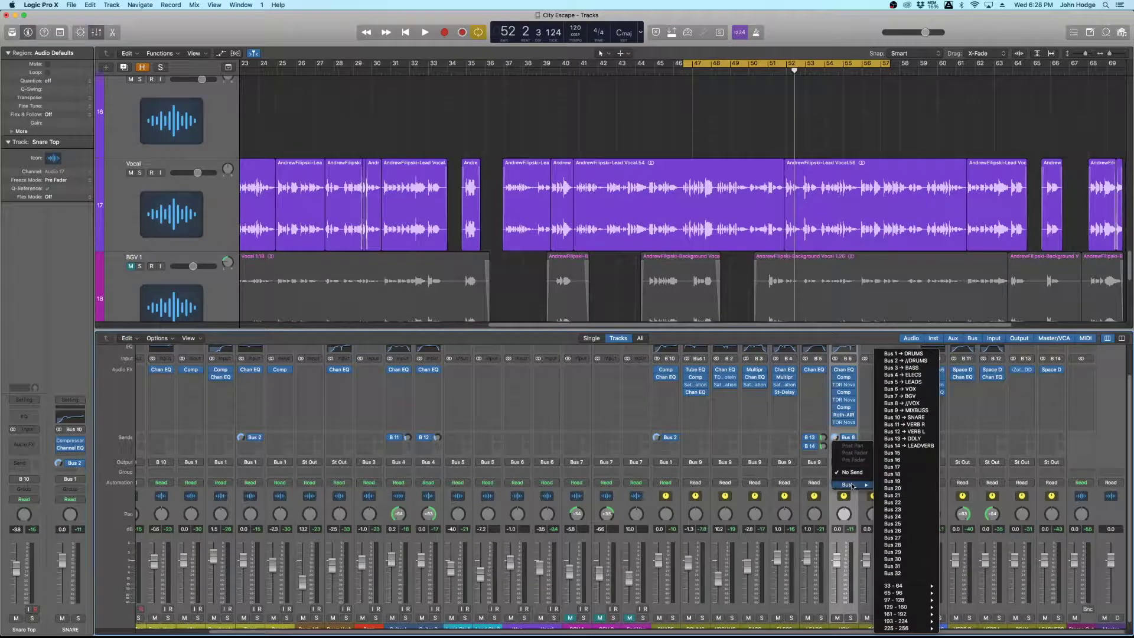
{"action": "left_click", "coordinate": [903, 453]}
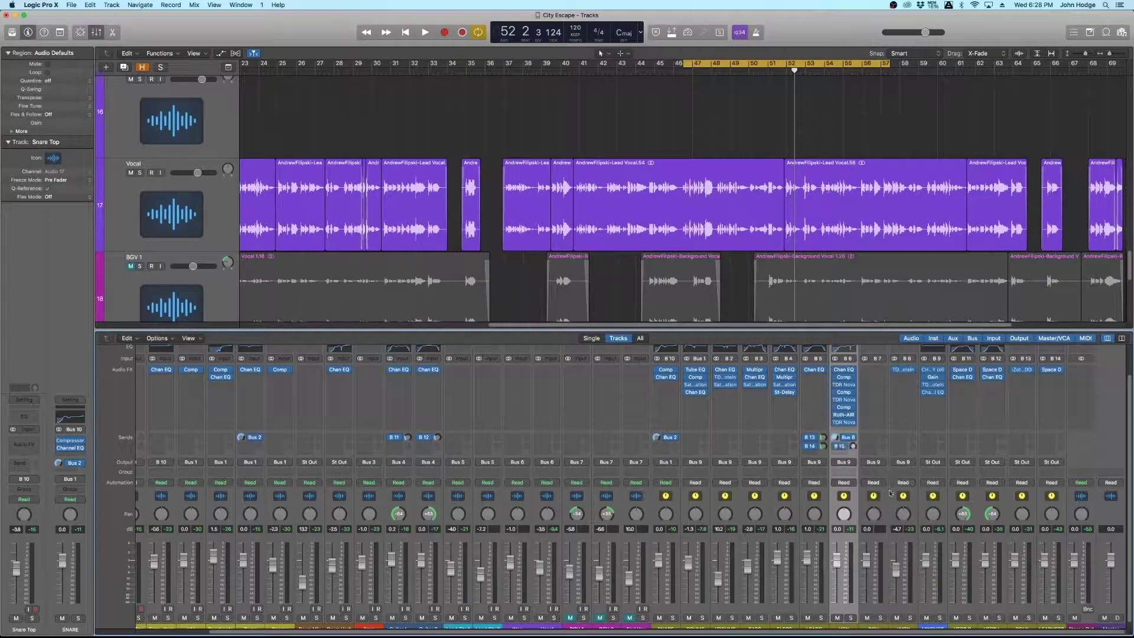
Rename the new aux channel fed by Bus 15 as VOXDLY.
{"action": "left_click_drag", "start_coordinate": [1064, 634], "coordinate": [1076, 635]}
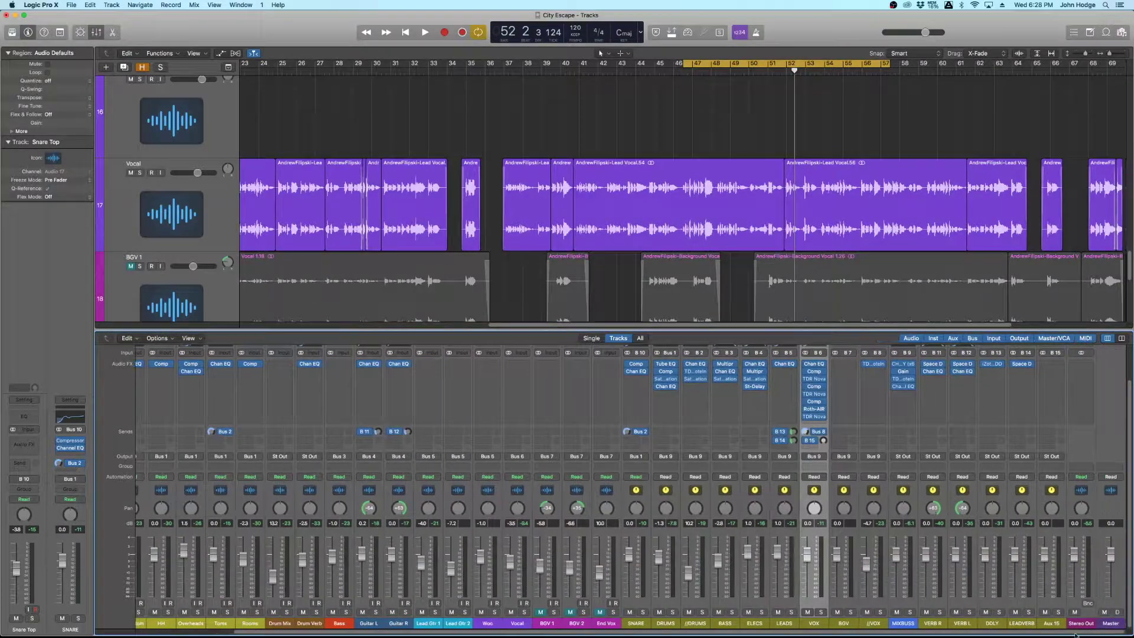
{"action": "left_click", "coordinate": [1053, 625]}
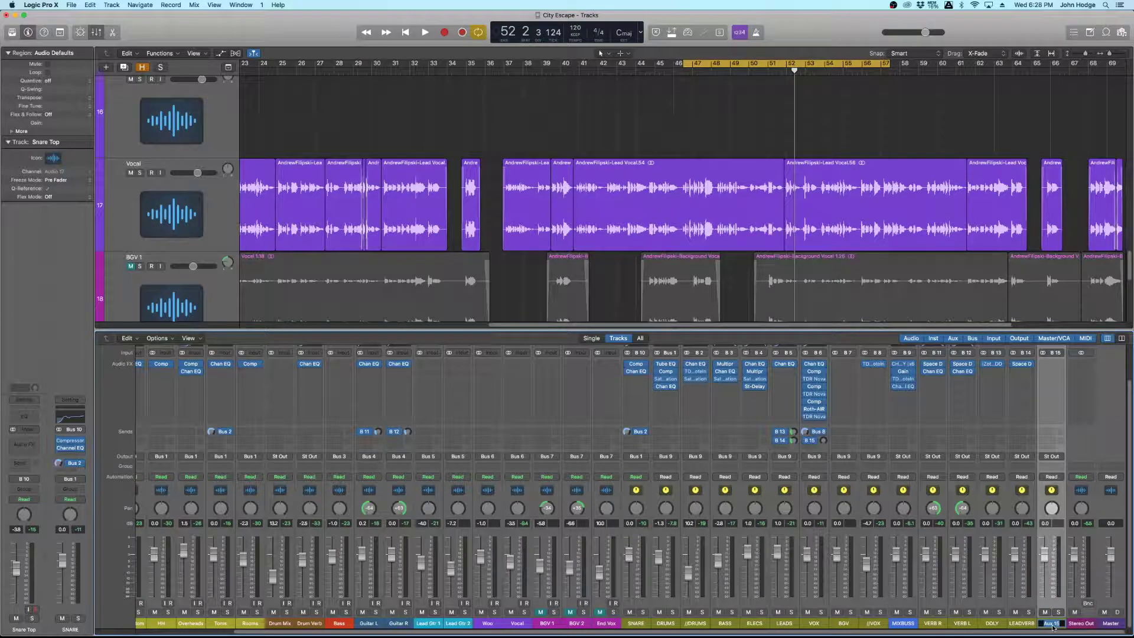
{"action": "type", "text": "VOXDLY"}
Insert a Stereo Delay plug-in in its stereo version on the VOXDLY channel.
{"action": "left_click", "coordinate": [1058, 365]}
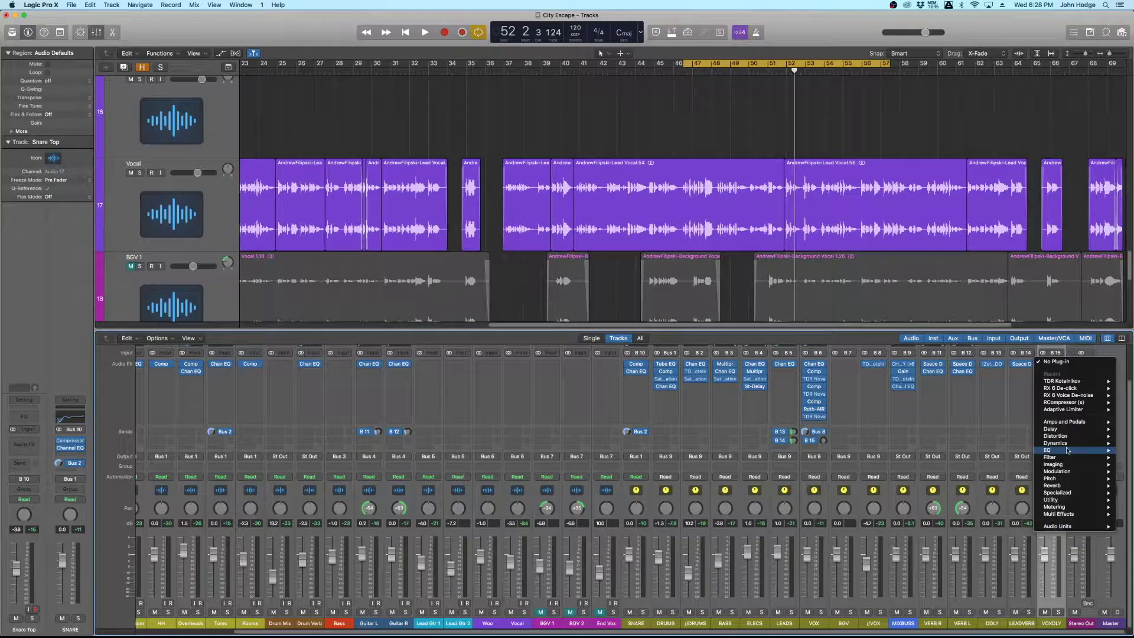
{"action": "mouse_move", "coordinate": [1067, 432]}
{"action": "mouse_move", "coordinate": [999, 450]}
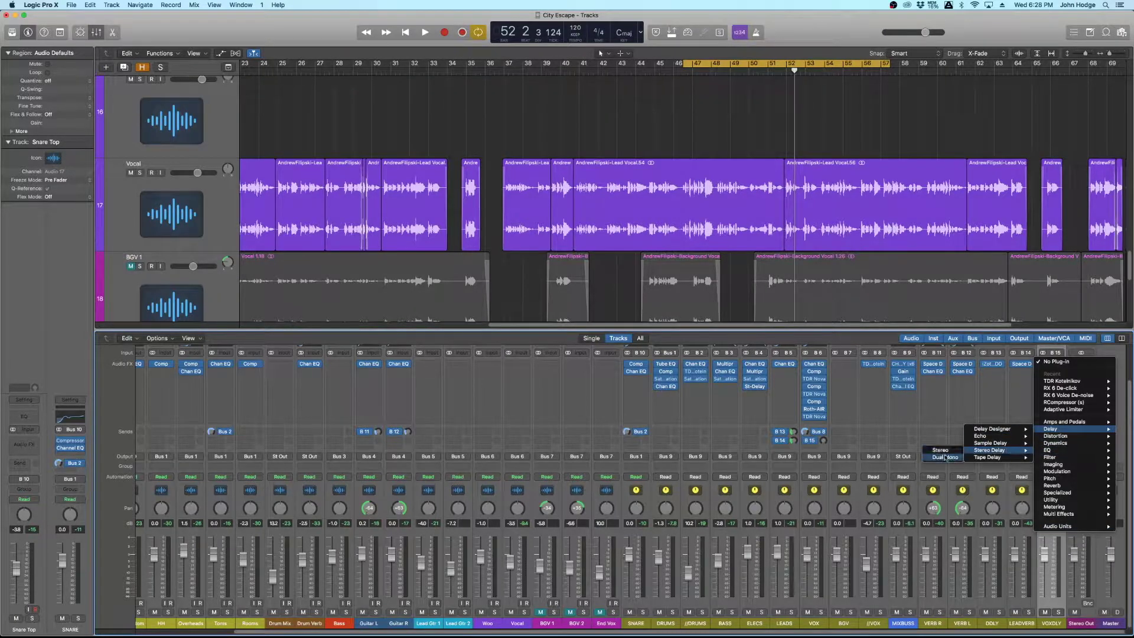
{"action": "left_click", "coordinate": [941, 451]}
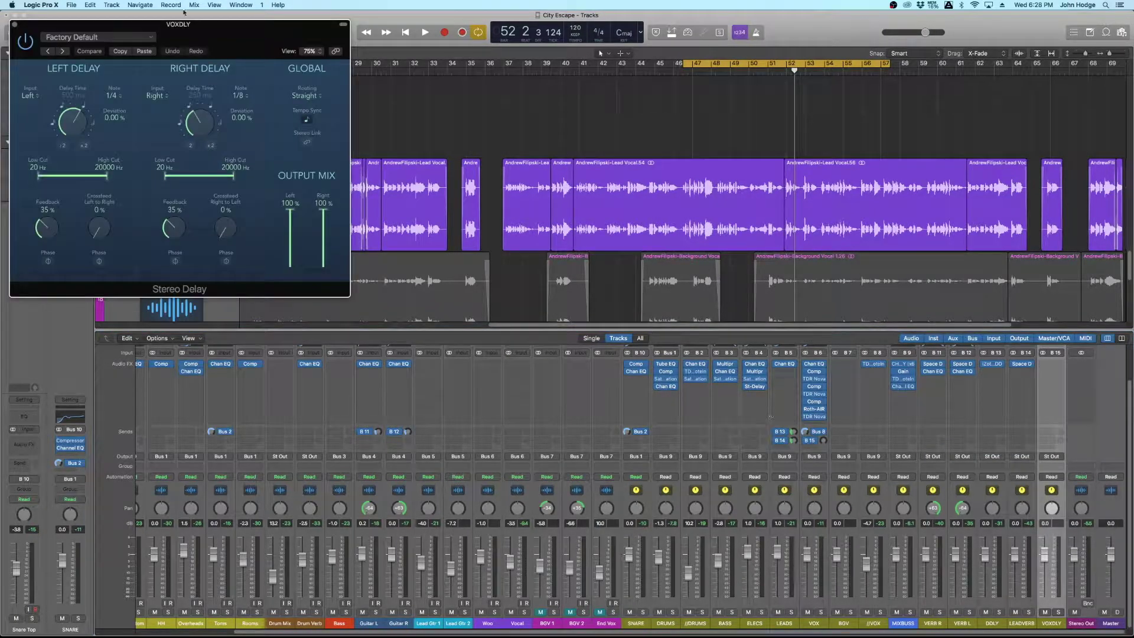
Load the Trey Quick Vox preset in the VOXDLY Stereo Delay.
{"action": "left_click_drag", "start_coordinate": [195, 31], "coordinate": [539, 192]}
{"action": "left_click", "coordinate": [443, 199]}
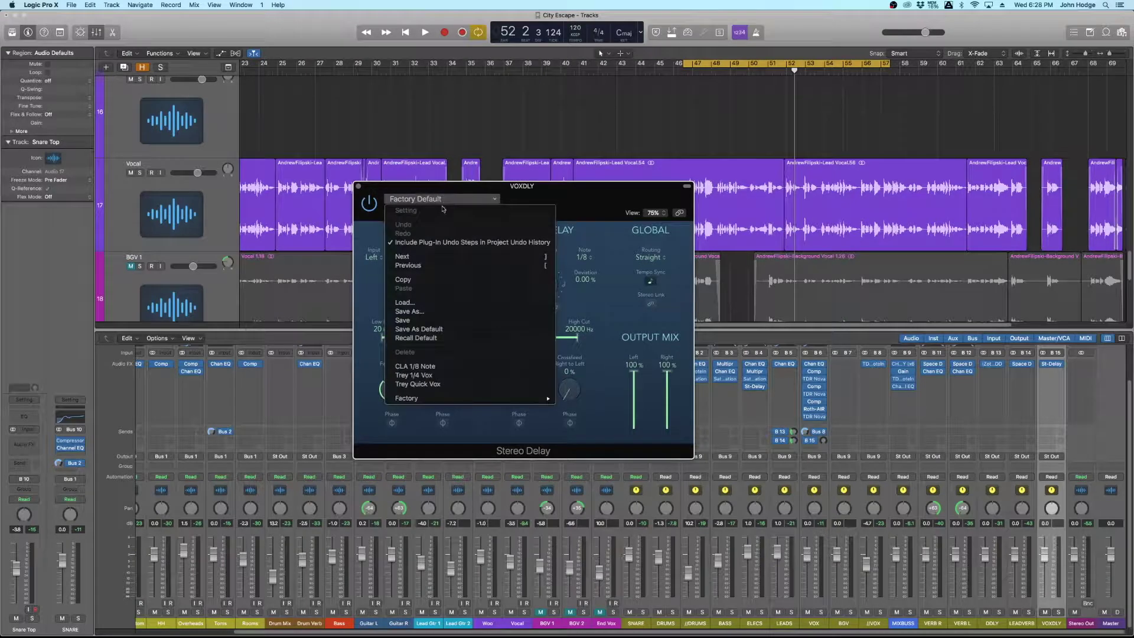
{"action": "left_click", "coordinate": [472, 385]}
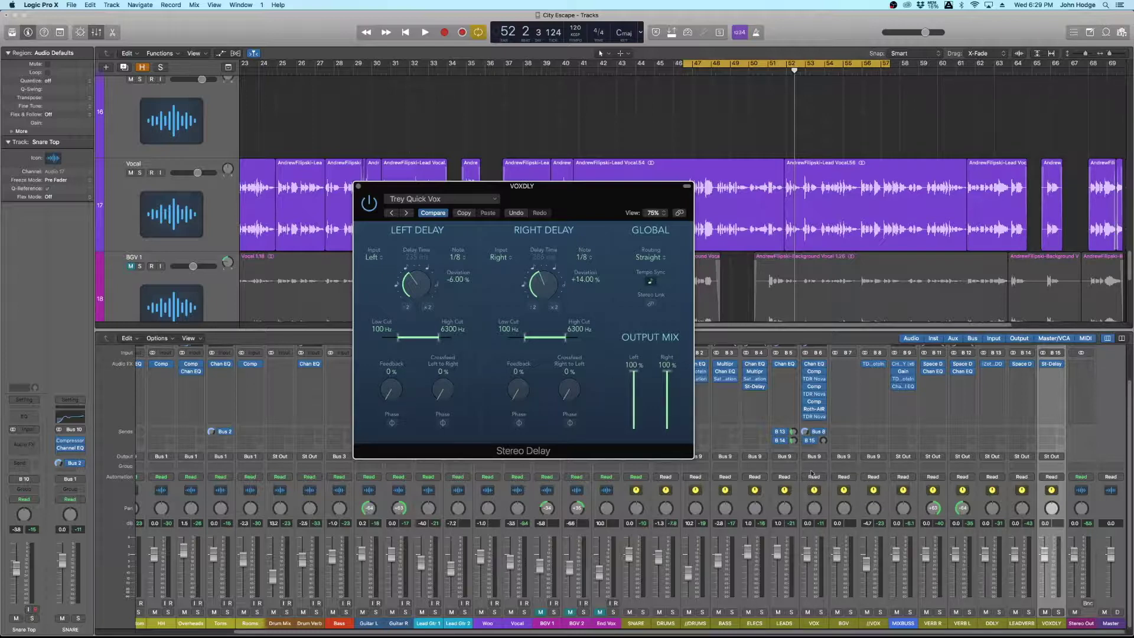
Keep the VOX send to Bus 15 on Post Pan, and raise its level while playing VOX soloed.
{"action": "left_click", "coordinate": [817, 441]}
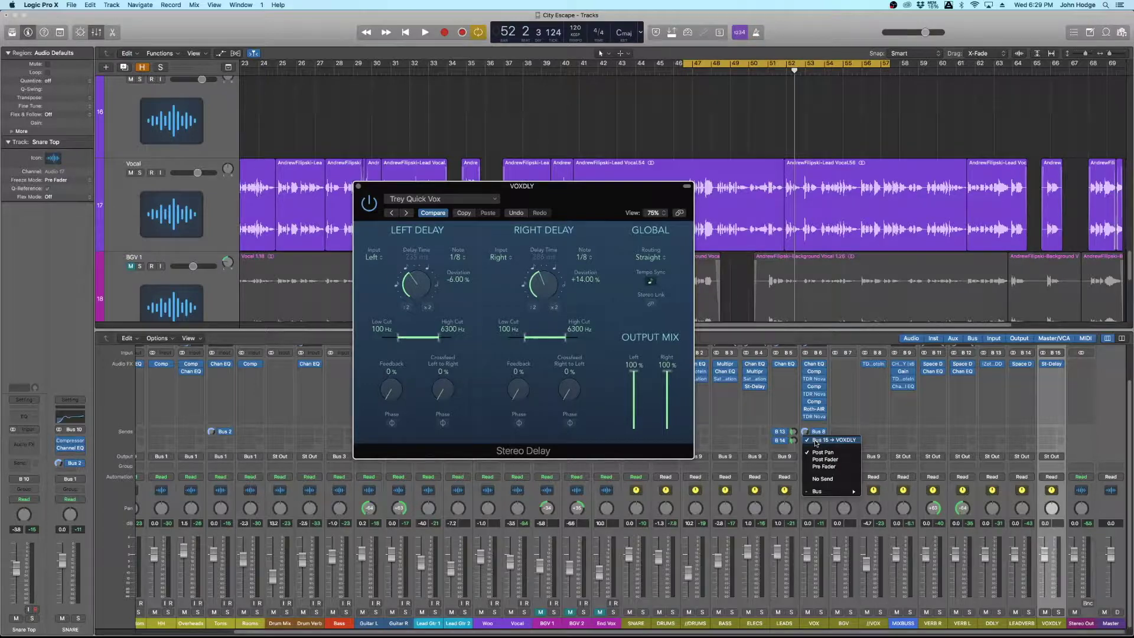
{"action": "left_click", "coordinate": [821, 453]}
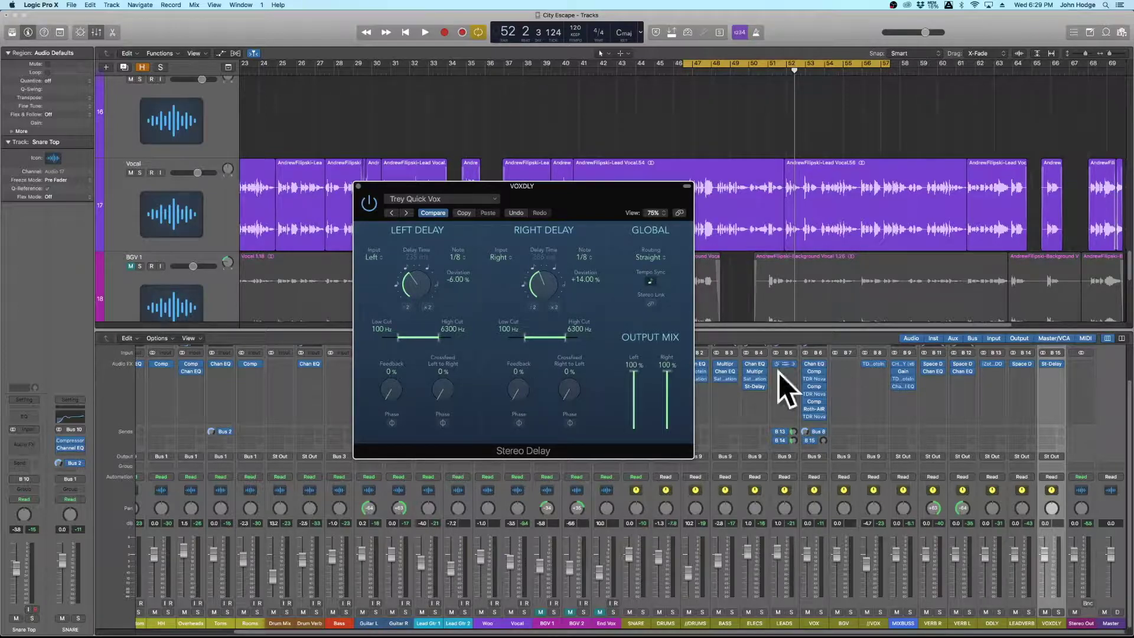
{"action": "left_click", "coordinate": [821, 612]}
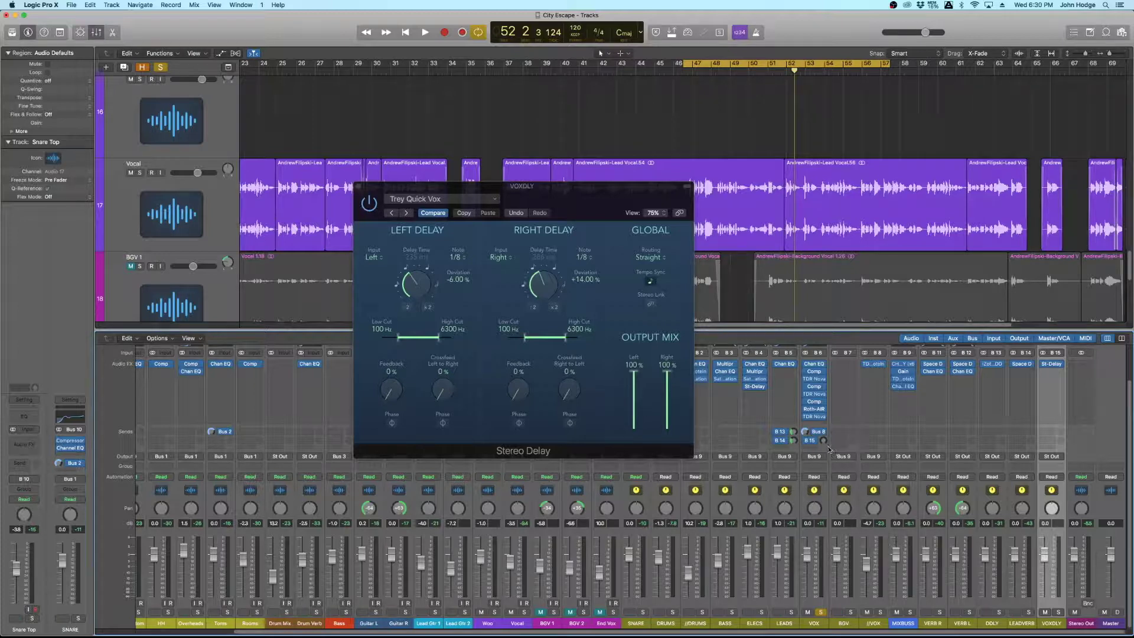
{"action": "key", "text": "space"}
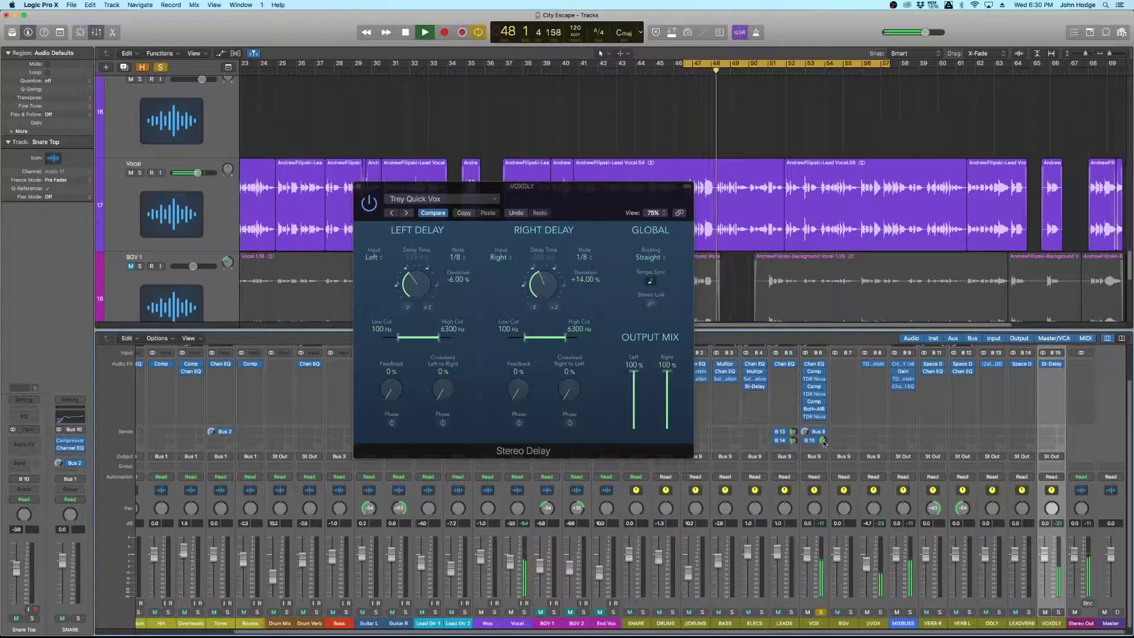
{"action": "key", "text": "space"}
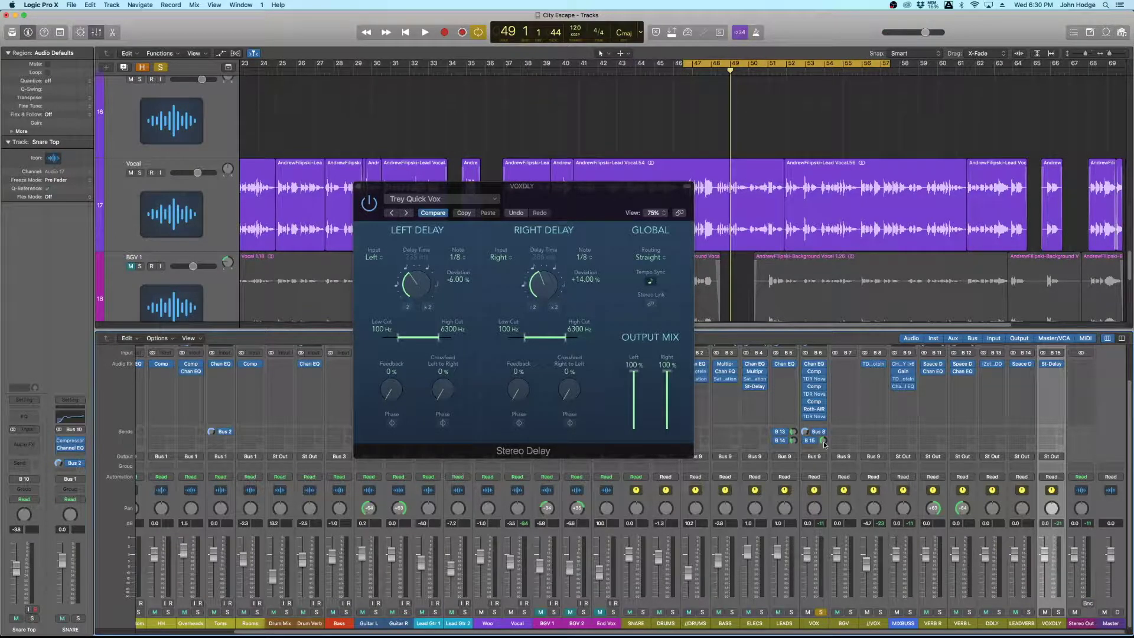
Raise the Stereo Delay's low cut to 410 Hz for the right delay and 390 Hz for the left delay.
{"action": "left_click", "coordinate": [525, 341]}
{"action": "left_click_drag", "start_coordinate": [525, 341], "coordinate": [539, 341]}
{"action": "left_click_drag", "start_coordinate": [399, 338], "coordinate": [412, 340]}
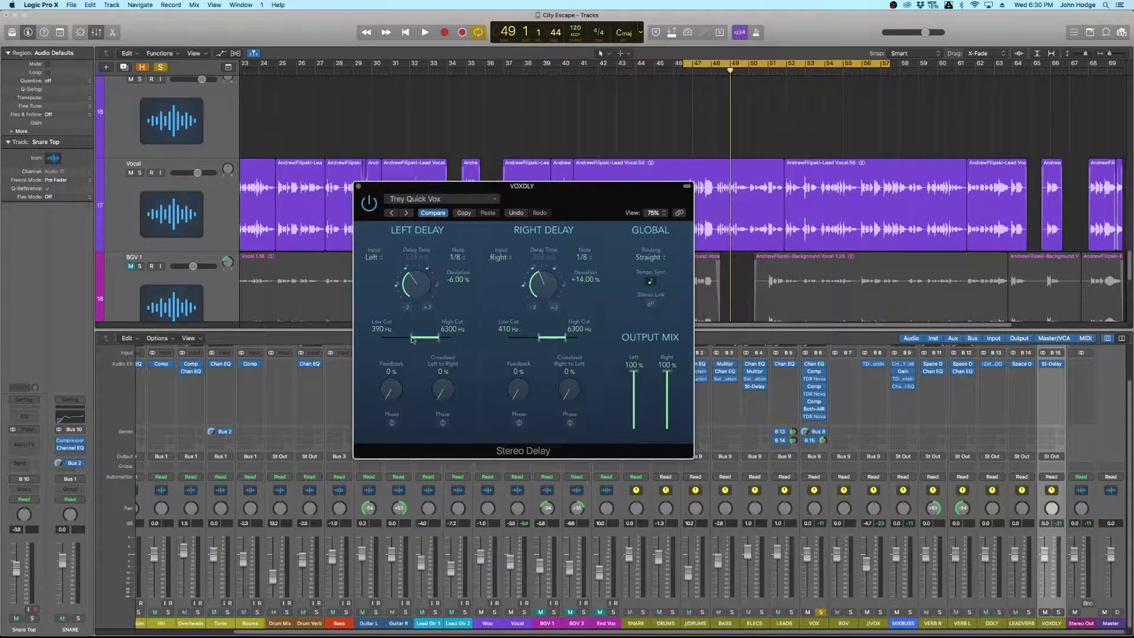
Play the filtered delay with the vocal, solo VOXDLY to hear the delay alone, and clear the solo.
{"action": "key", "text": "space"}
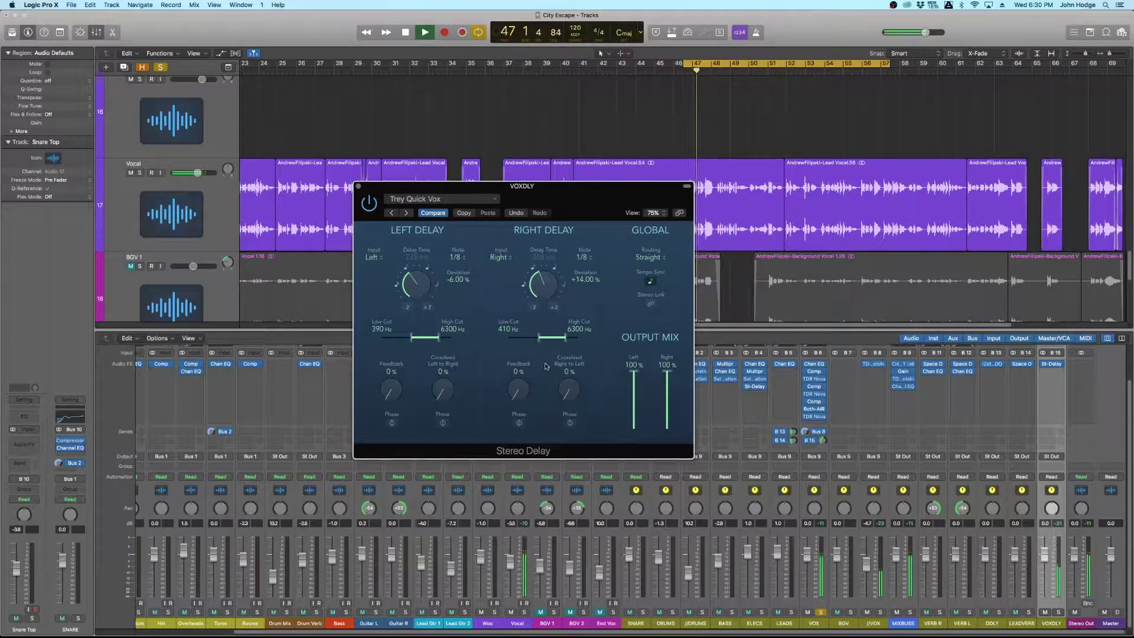
{"action": "left_click", "coordinate": [1058, 612]}
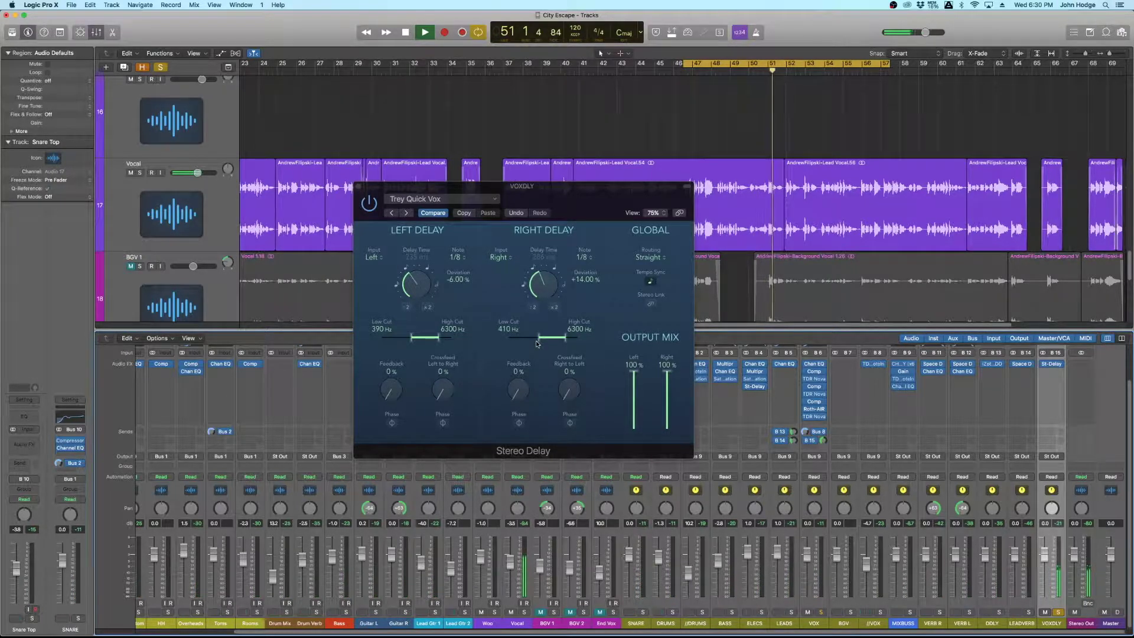
{"action": "key", "text": "space"}
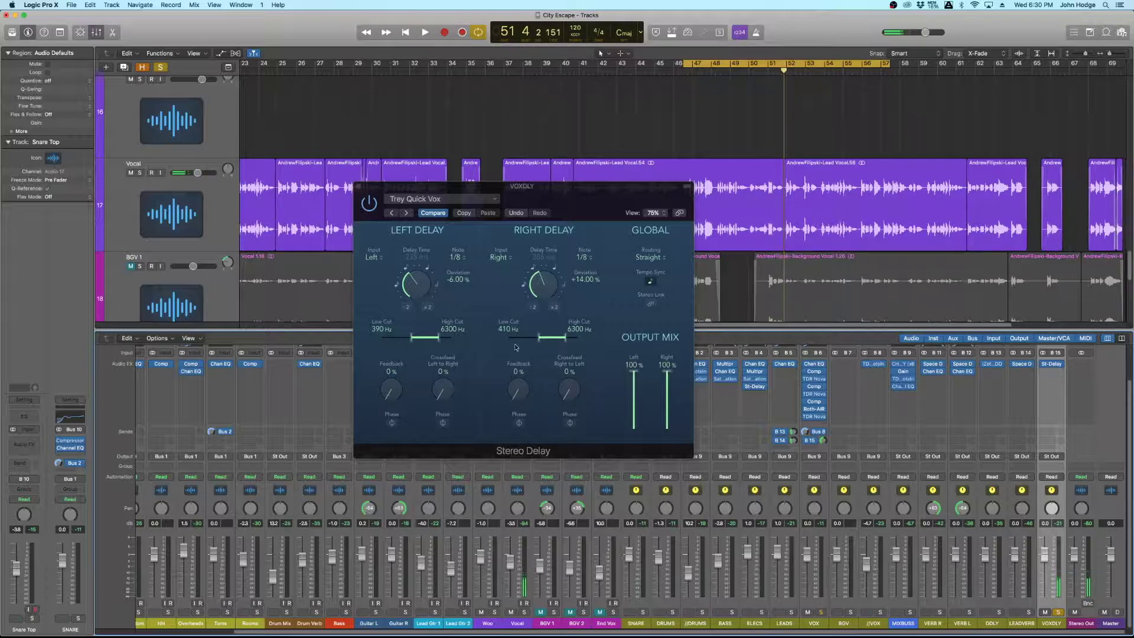
{"action": "left_click", "coordinate": [1061, 613]}
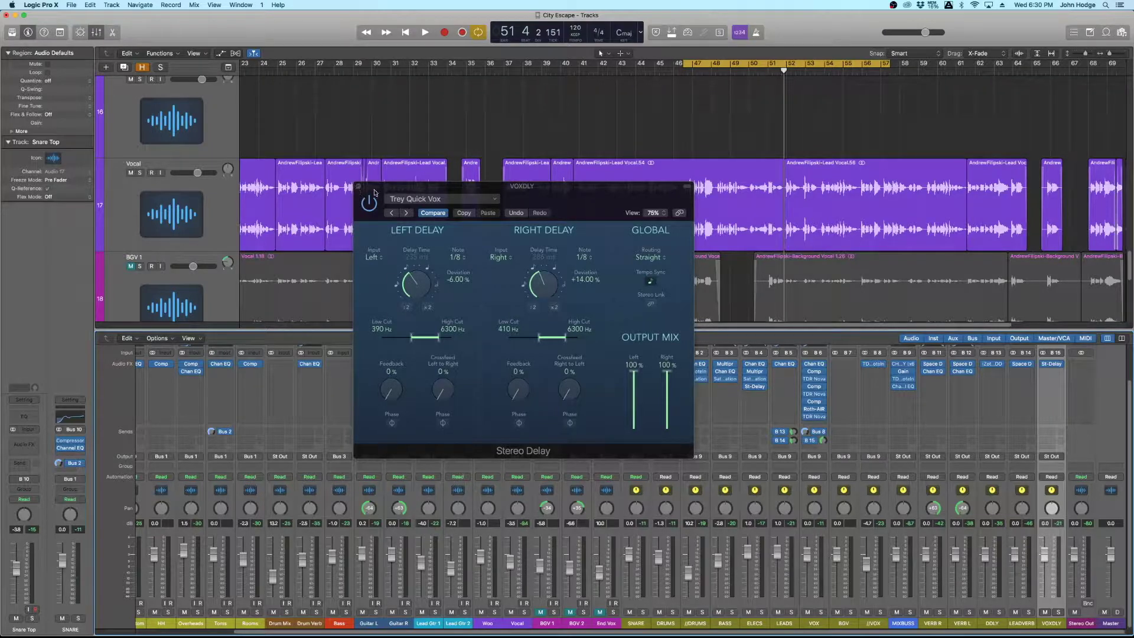
Pull the VOX send to Bus 15 all the way down, and blend it back in while playing the full mix.
{"action": "left_click_drag", "start_coordinate": [375, 192], "coordinate": [316, 118]}
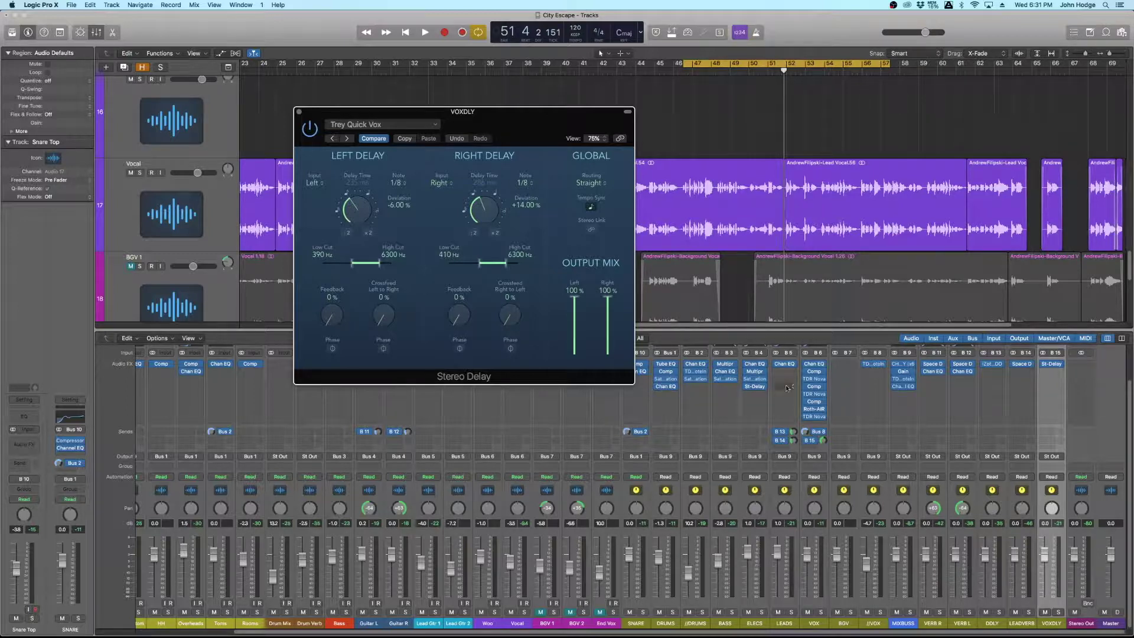
{"action": "left_click_drag", "start_coordinate": [824, 441], "coordinate": [824, 467]}
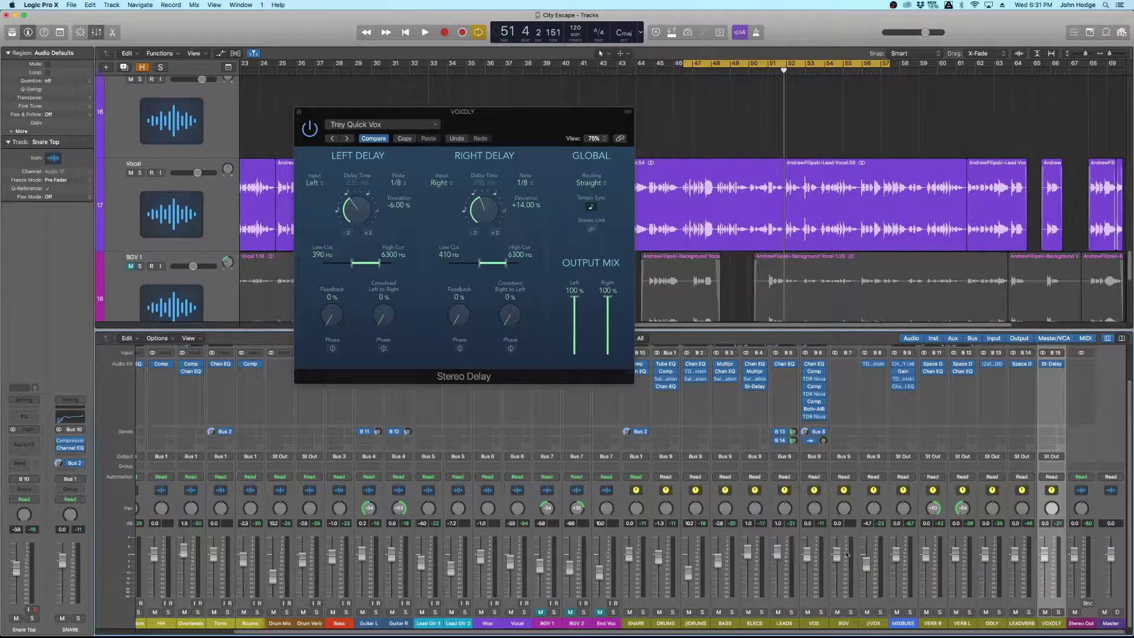
{"action": "key", "text": "space"}
{"action": "left_click_drag", "start_coordinate": [824, 441], "coordinate": [824, 413]}
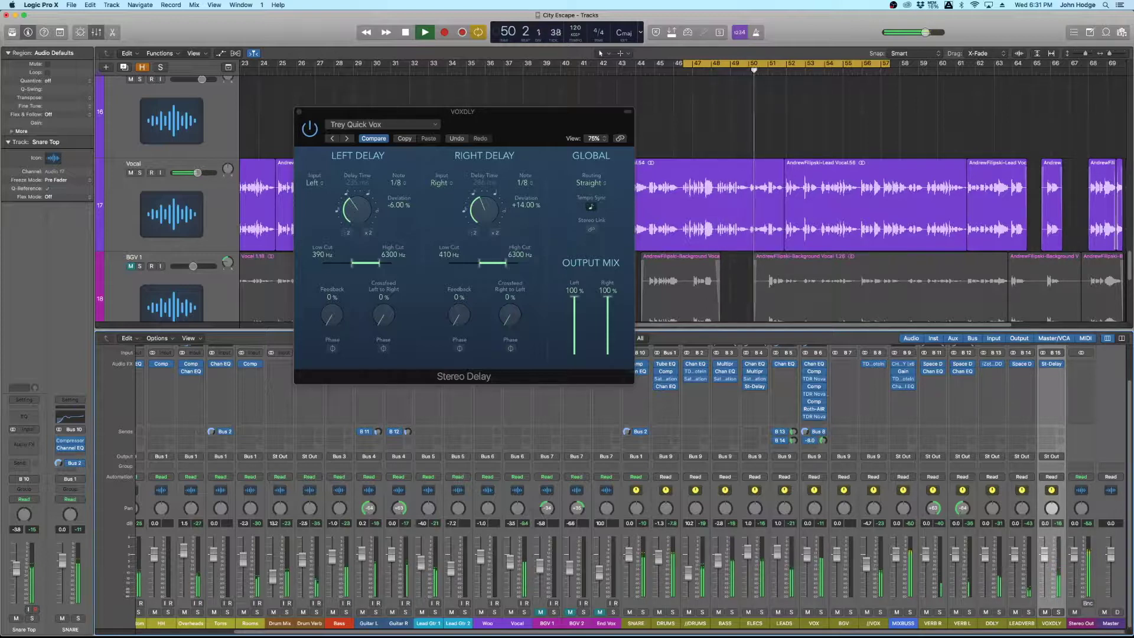
{"action": "left_click_drag", "start_coordinate": [828, 394], "coordinate": [832, 409]}
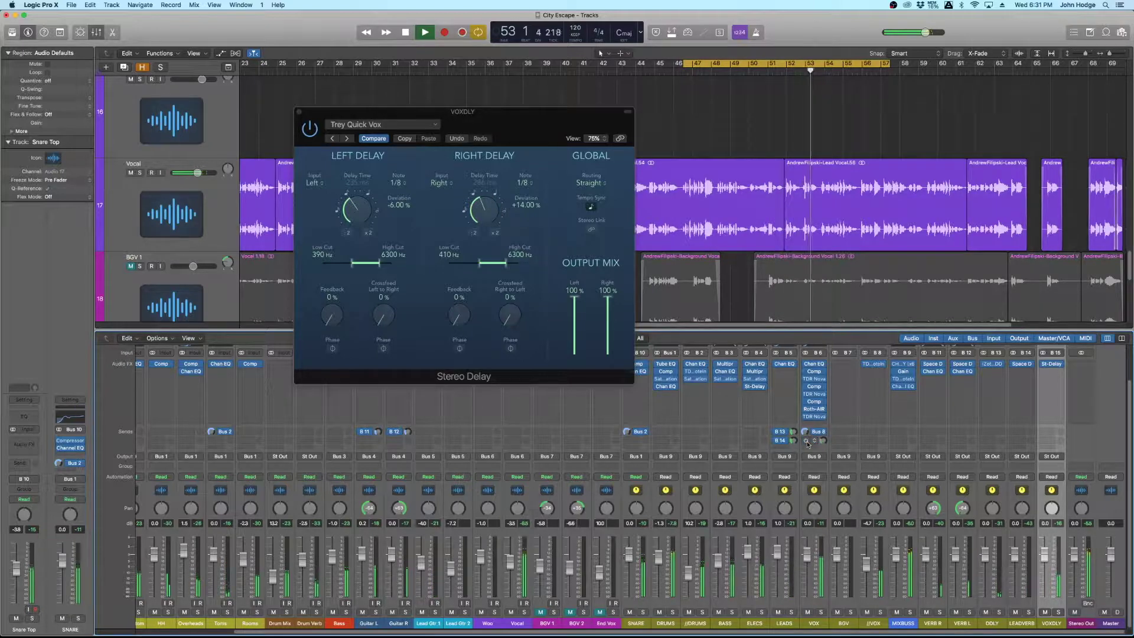
{"action": "left_click_drag", "start_coordinate": [824, 442], "coordinate": [824, 446]}
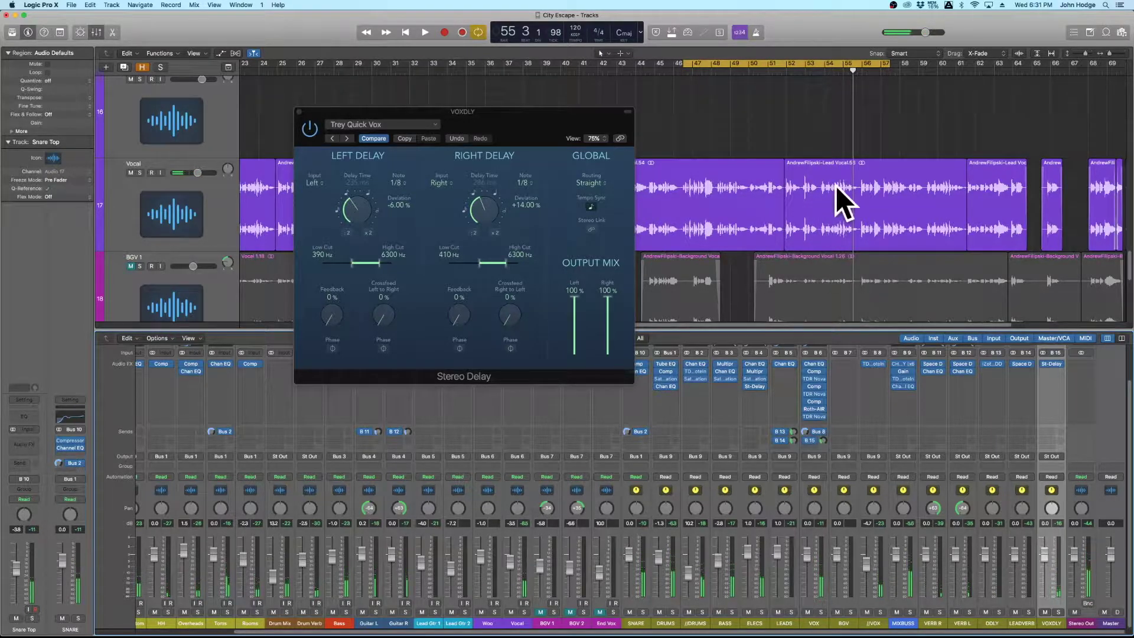
Turn off the cycle range and play the full mix from about bar 63 to hear the delay.
{"action": "left_click", "coordinate": [837, 65]}
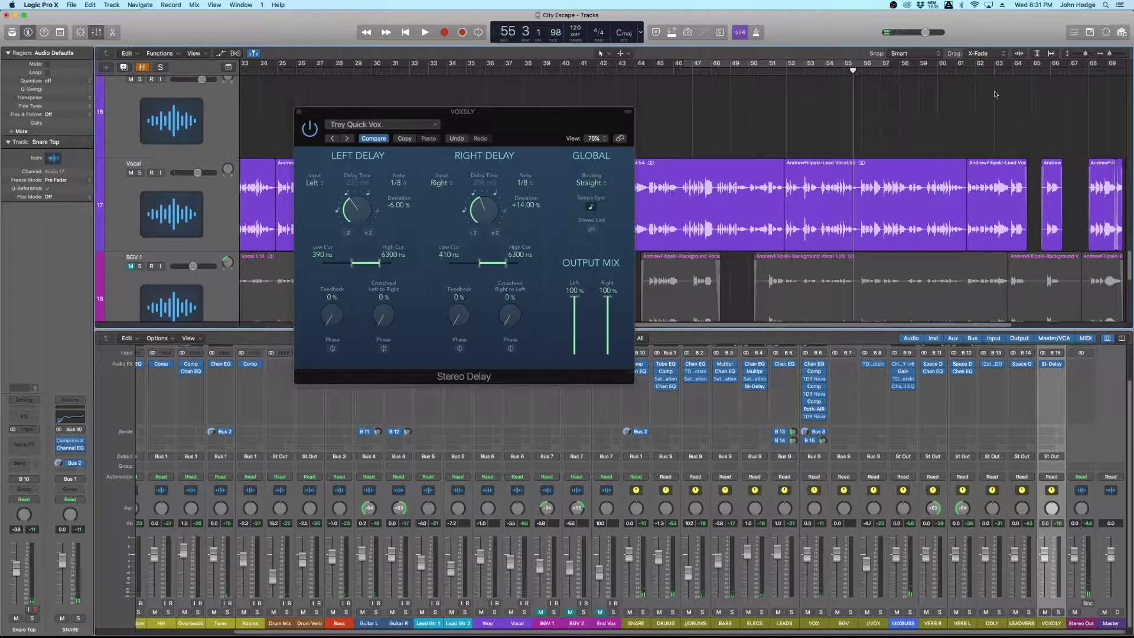
{"action": "left_click", "coordinate": [1003, 72]}
{"action": "key", "text": "space"}
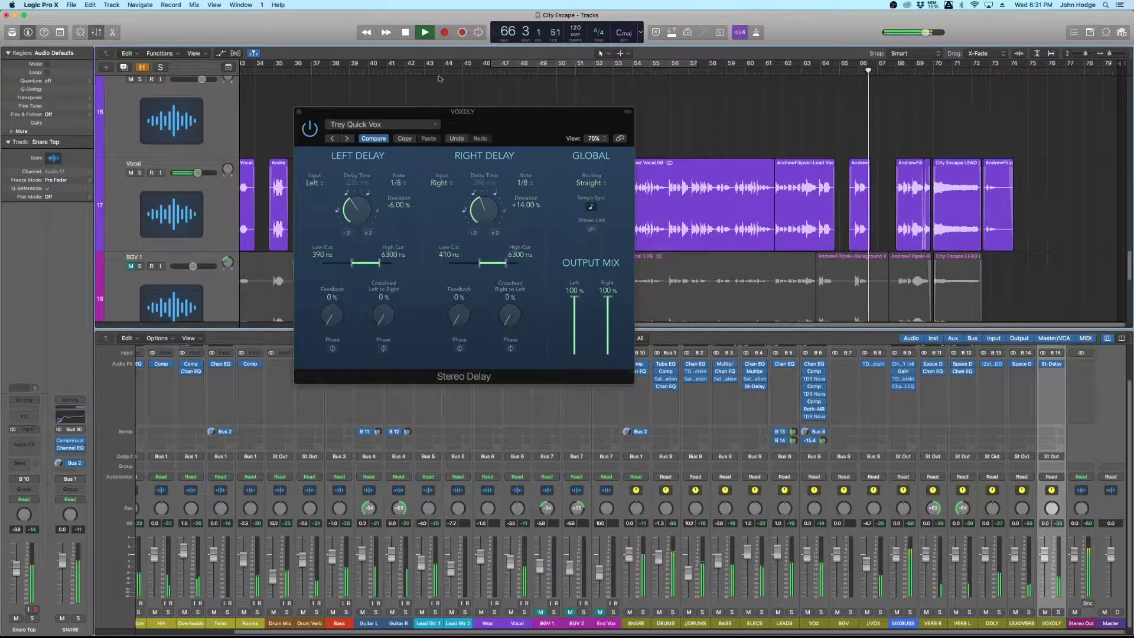
Play from about bar 42 and lower the VOX send to Bus 15, with the delay window moved clear of the sends.
{"action": "left_click", "coordinate": [418, 71]}
{"action": "left_click_drag", "start_coordinate": [372, 112], "coordinate": [191, 198]}
{"action": "left_click_drag", "start_coordinate": [823, 441], "coordinate": [820, 468]}
{"action": "key", "text": "space"}
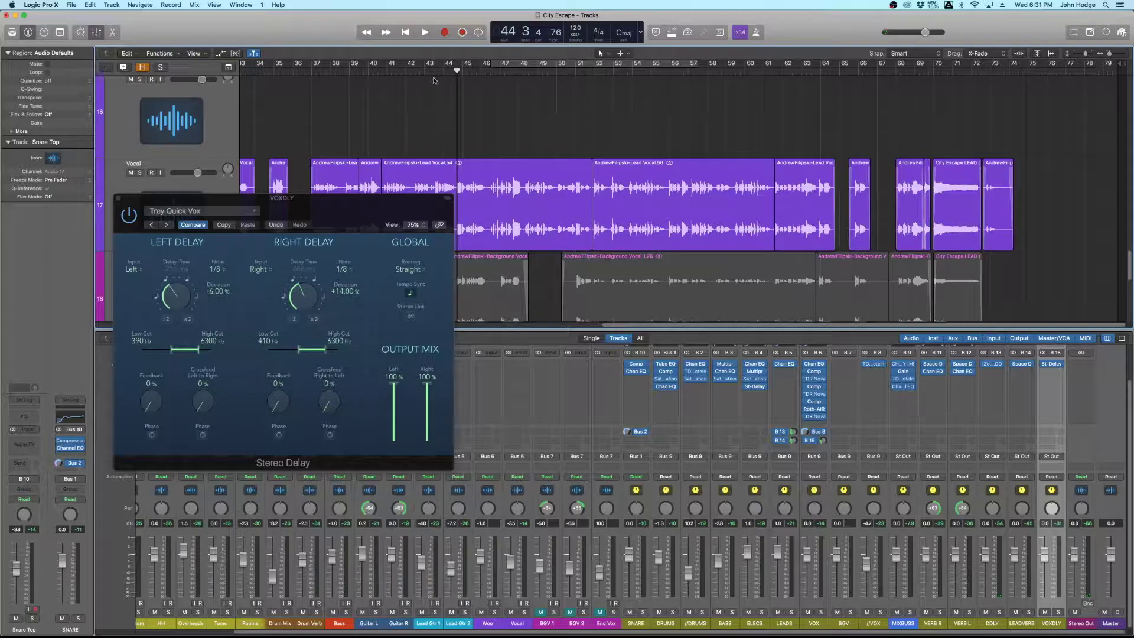
Replay the mix, close the Stereo Delay window, and solo VOX to listen to the vocal with its delay.
{"action": "key", "text": "space"}
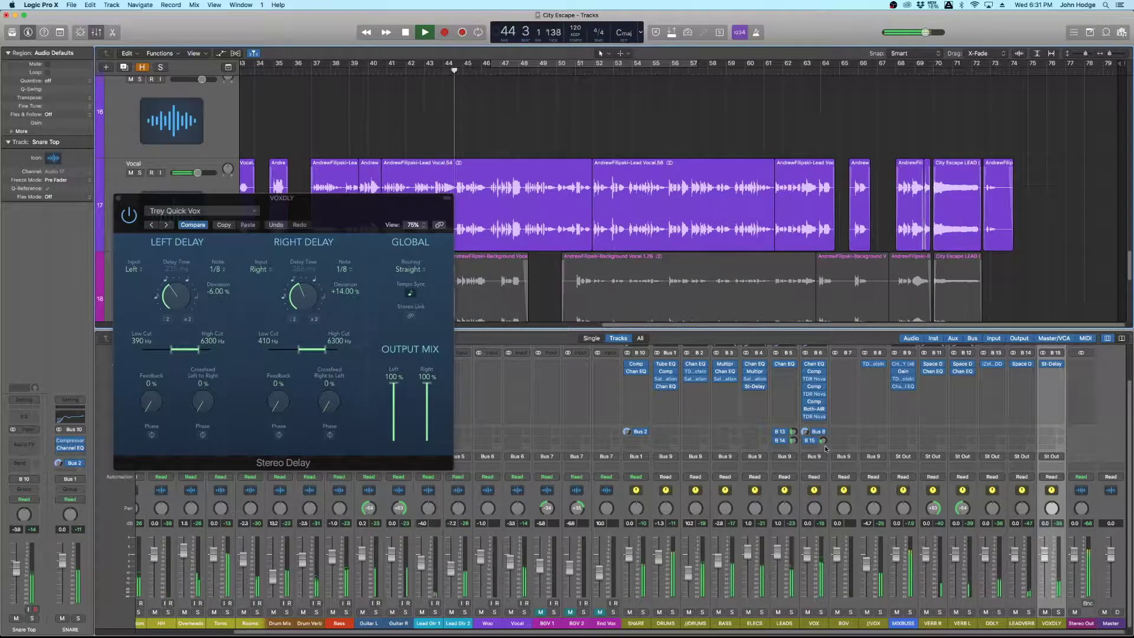
{"action": "left_click", "coordinate": [117, 198]}
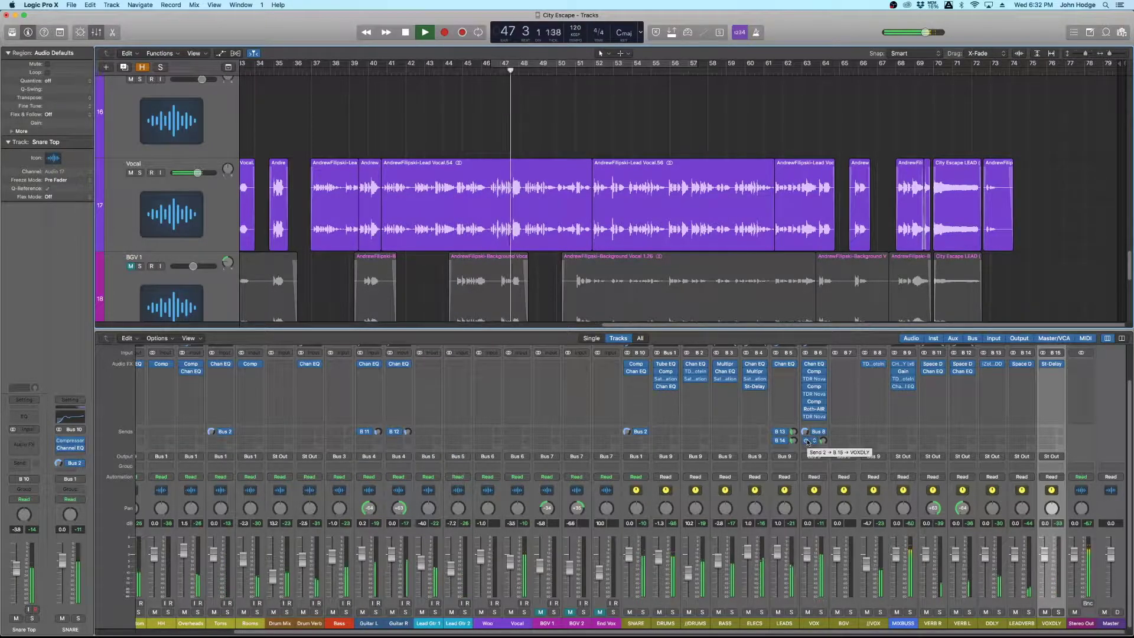
{"action": "left_click", "coordinate": [820, 613]}
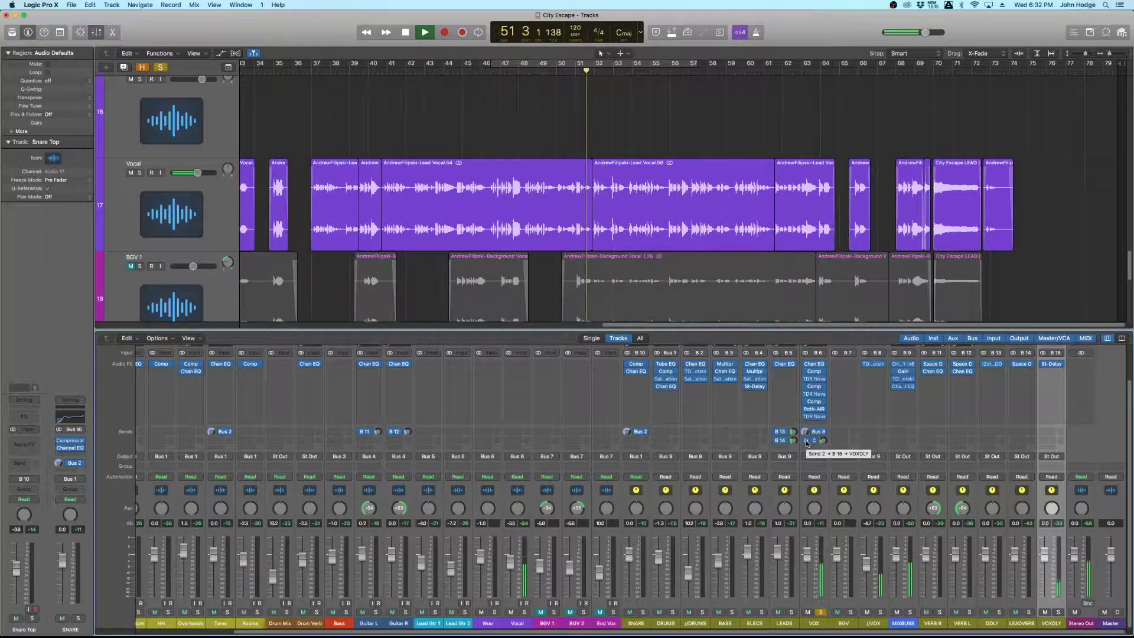
{"action": "key", "text": "space"}
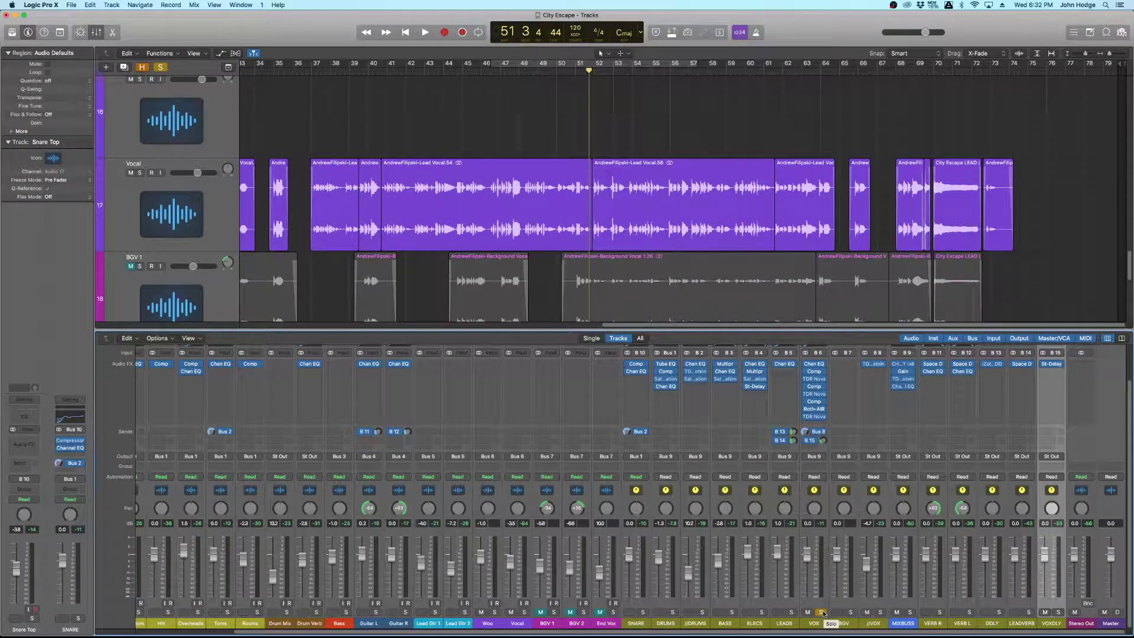
Unsolo VOX, play the full mix, and turn the cycle range back on.
{"action": "key", "text": "space"}
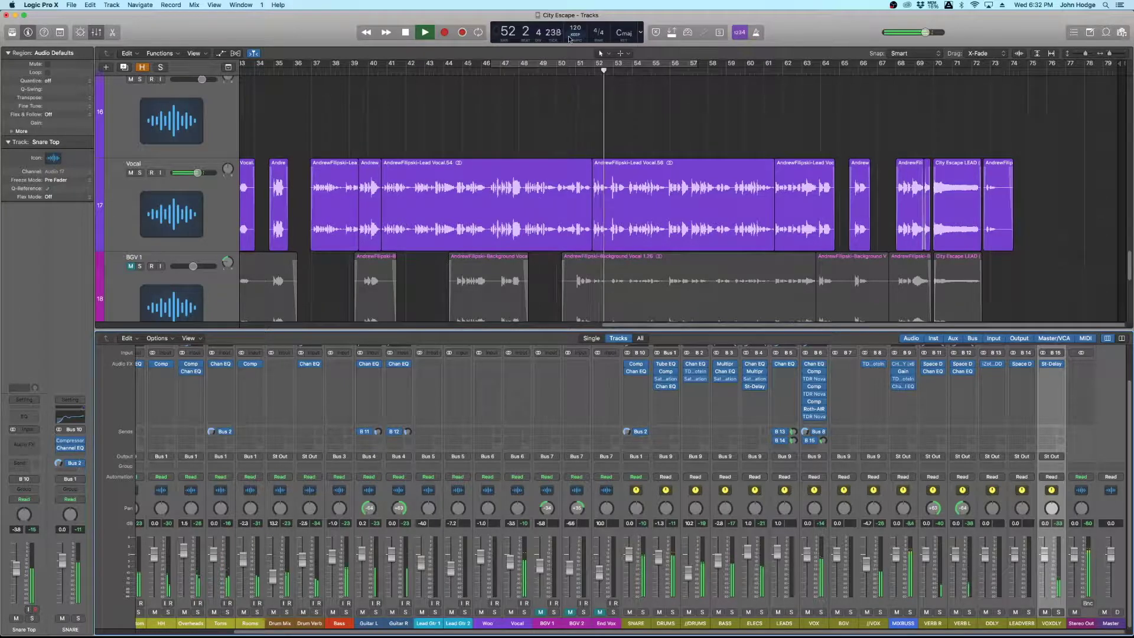
{"action": "left_click", "coordinate": [582, 67]}
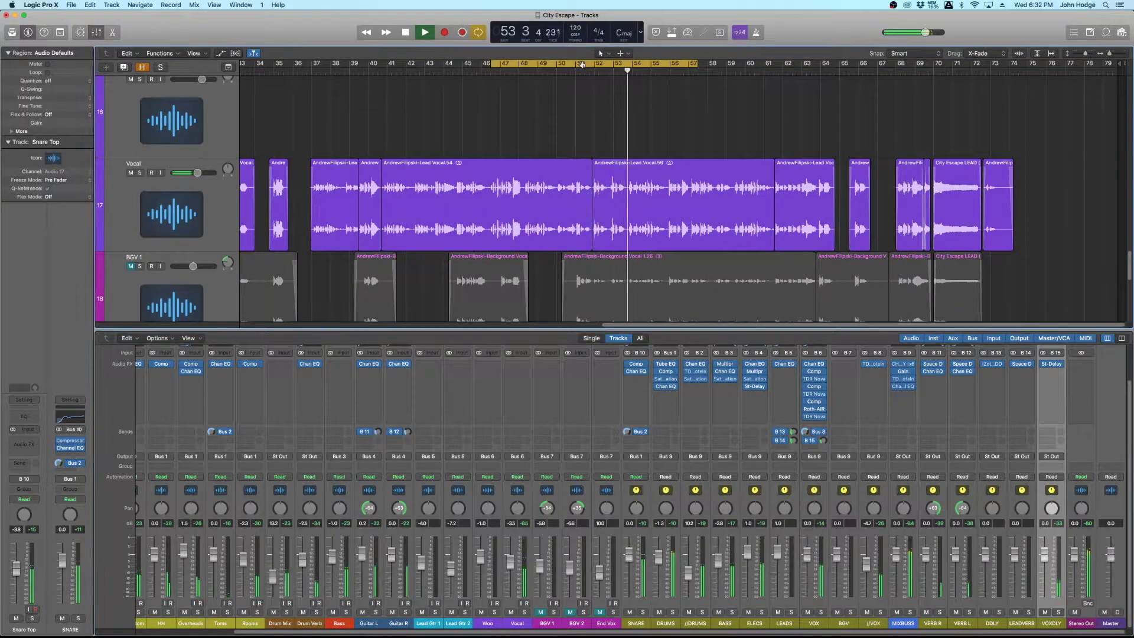
Stop playback, add a send from VOX to Bus 16, and name the new aux channel VOXVERB.
{"action": "key", "text": "space"}
{"action": "left_click", "coordinate": [813, 449]}
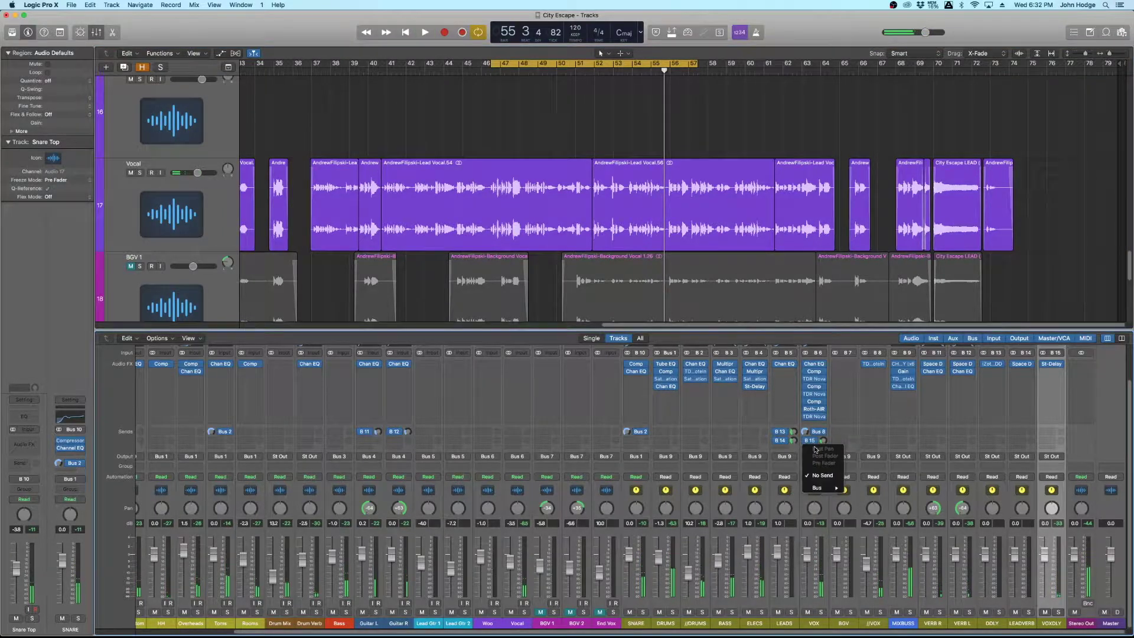
{"action": "mouse_move", "coordinate": [818, 489]}
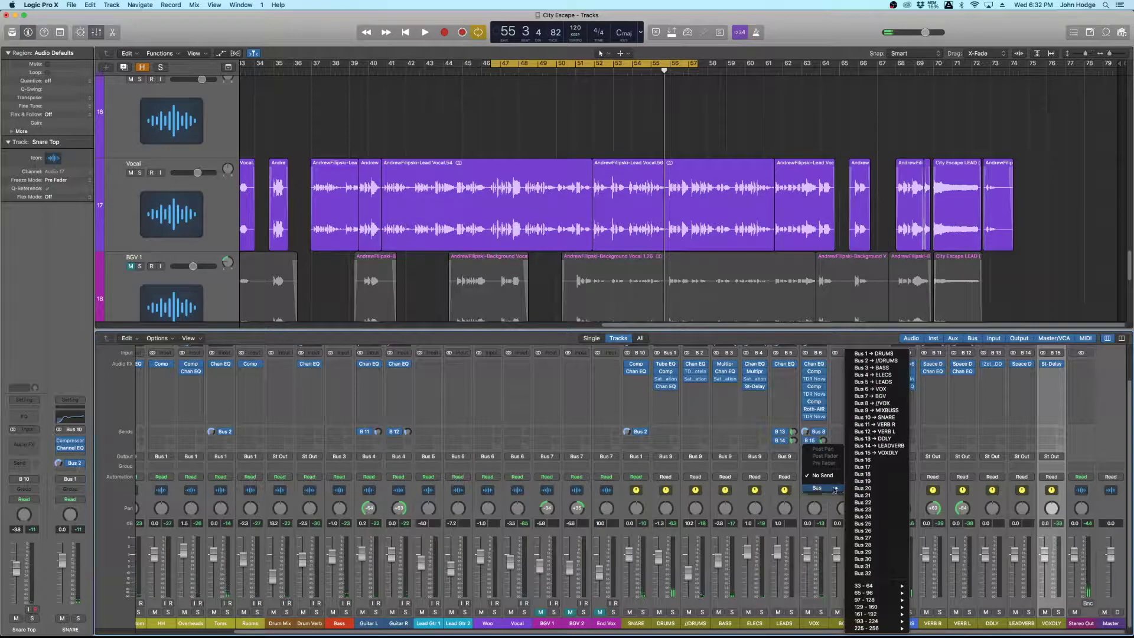
{"action": "left_click", "coordinate": [869, 461]}
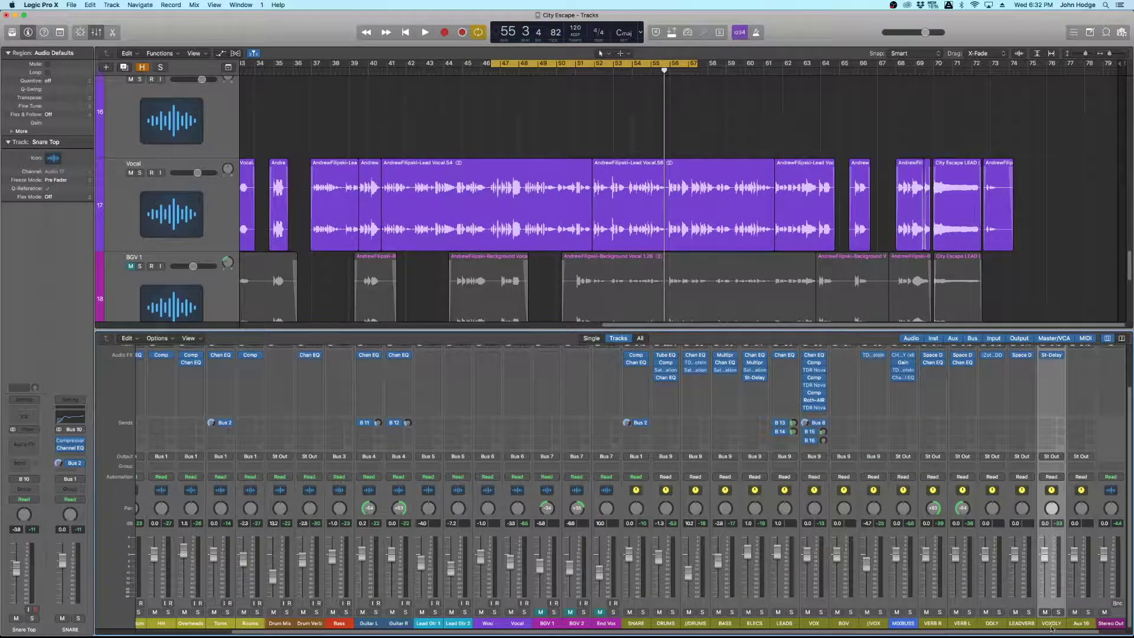
{"action": "double_click", "coordinate": [1081, 624]}
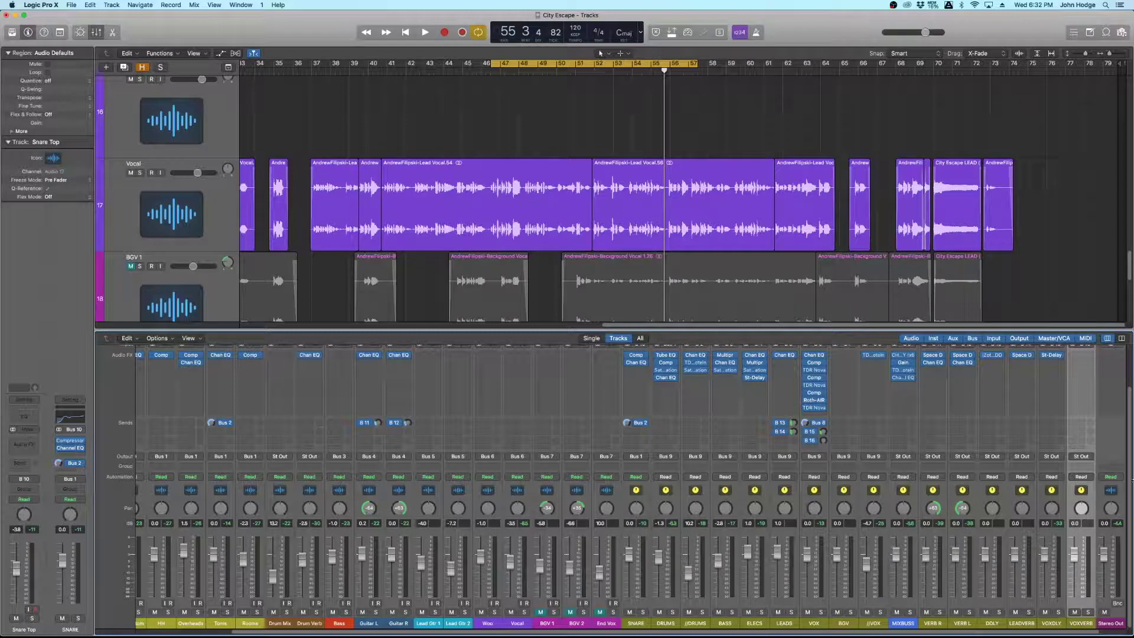
Insert Space Designer on the VOXVERB channel, solo VOX, and keep the reverb window clear of the VOX sends.
{"action": "left_click", "coordinate": [1091, 357]}
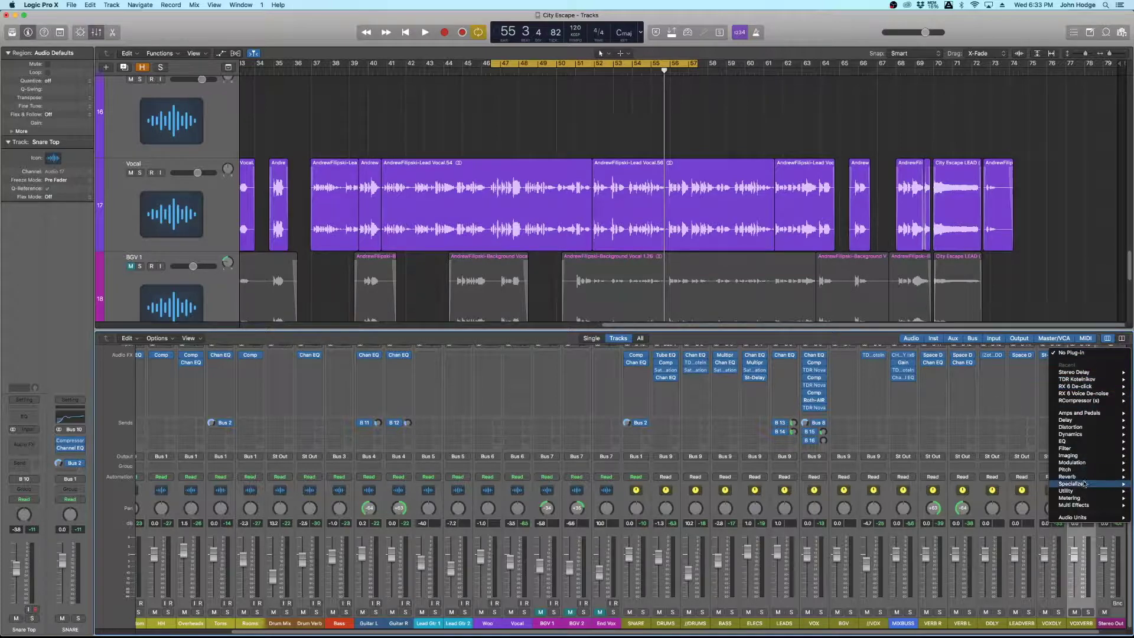
{"action": "mouse_move", "coordinate": [1090, 502]}
{"action": "mouse_move", "coordinate": [1093, 481]}
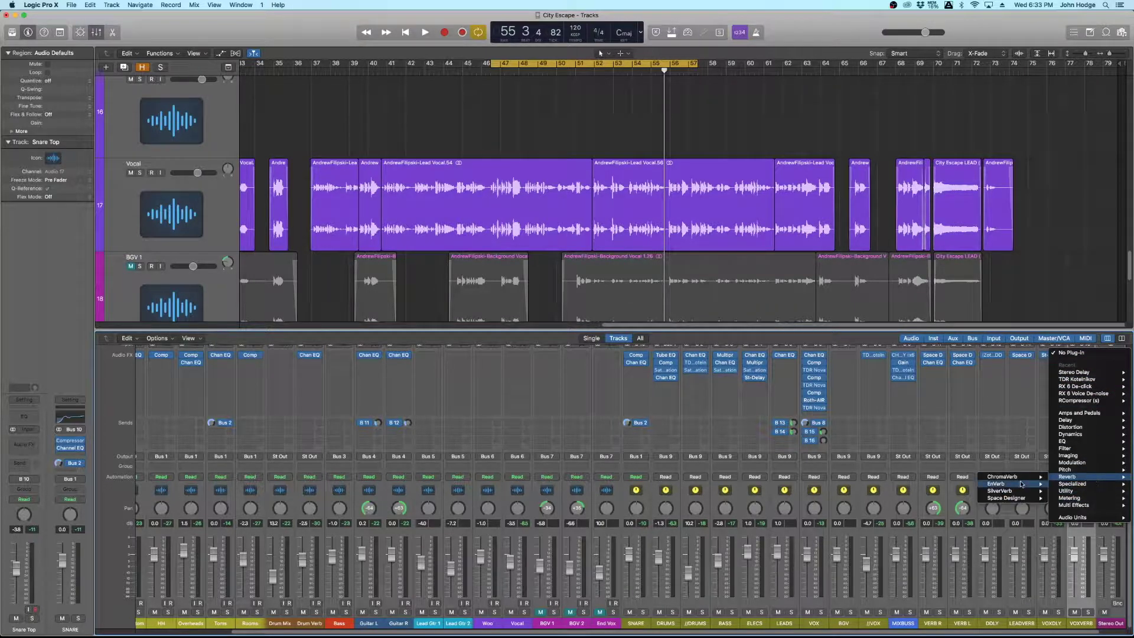
{"action": "mouse_move", "coordinate": [1010, 502]}
{"action": "left_click", "coordinate": [956, 498]}
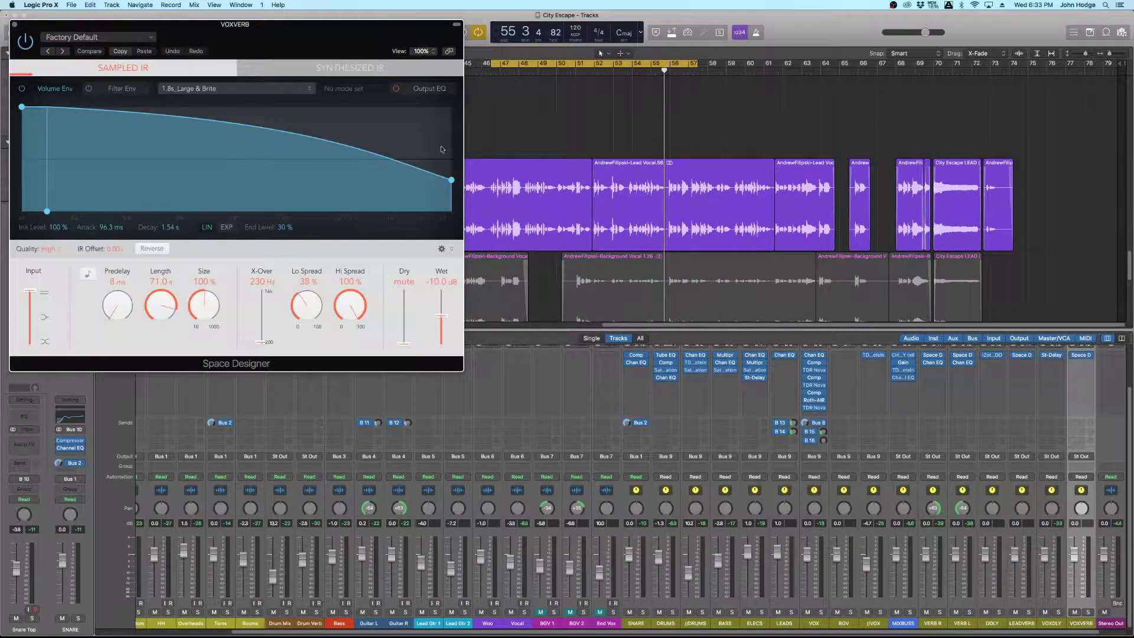
{"action": "left_click_drag", "start_coordinate": [213, 26], "coordinate": [417, 233]}
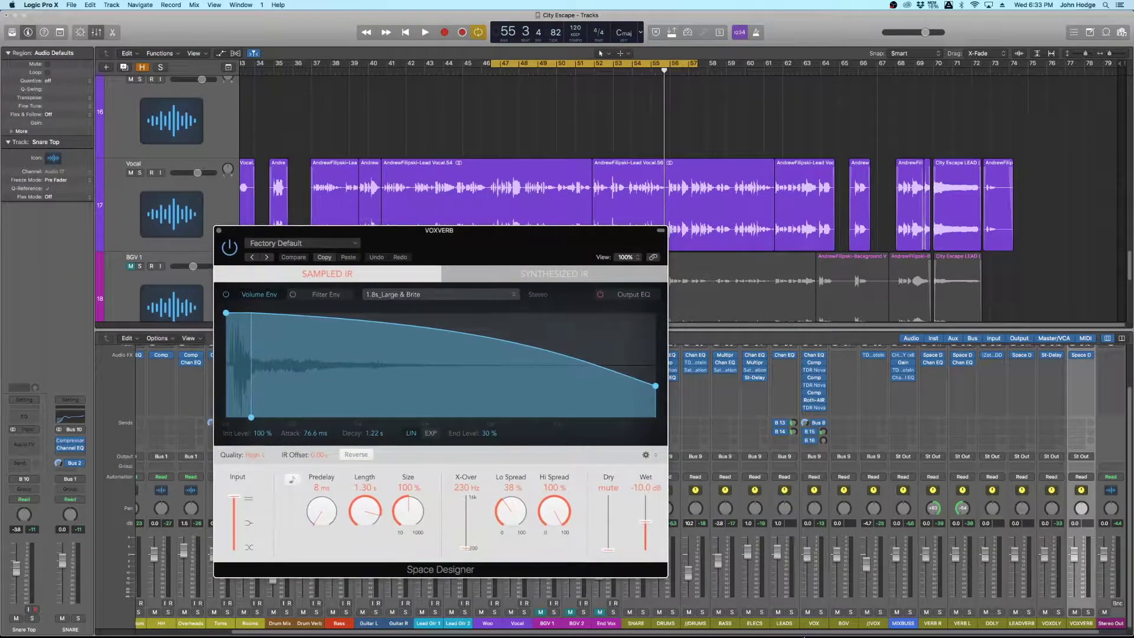
{"action": "left_click", "coordinate": [821, 613]}
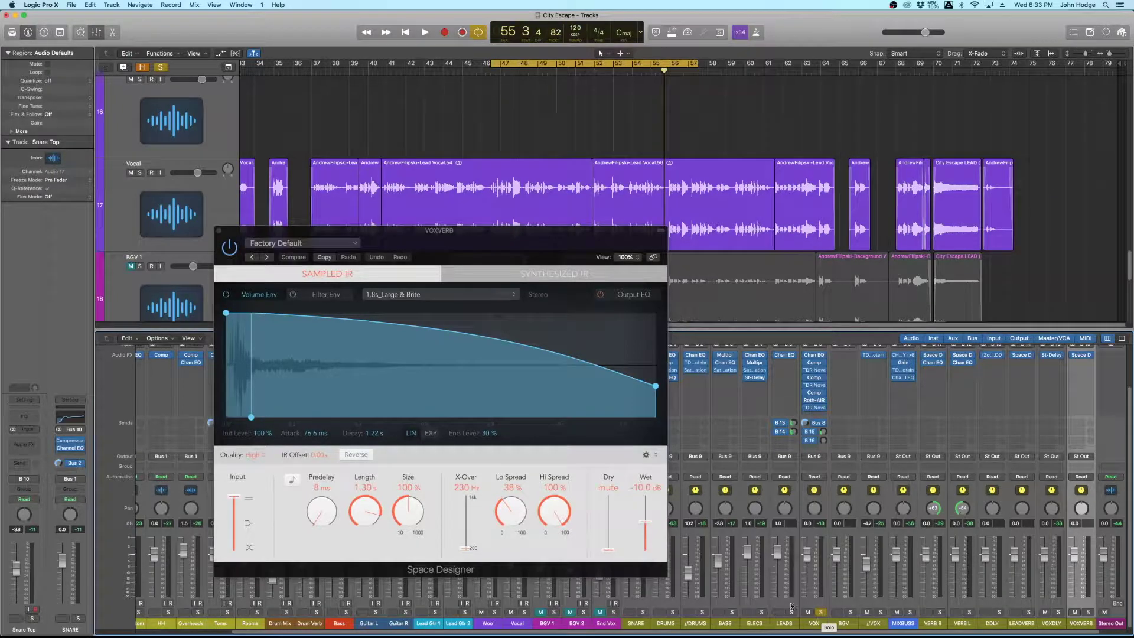
{"action": "left_click_drag", "start_coordinate": [420, 241], "coordinate": [388, 211]}
Load the 1.1s Vocal Plate preset from the small plate reverbs and audition it while setting the VOX send to Bus 16.
{"action": "left_click", "coordinate": [376, 270]}
{"action": "left_click", "coordinate": [359, 215]}
{"action": "left_click", "coordinate": [251, 218]}
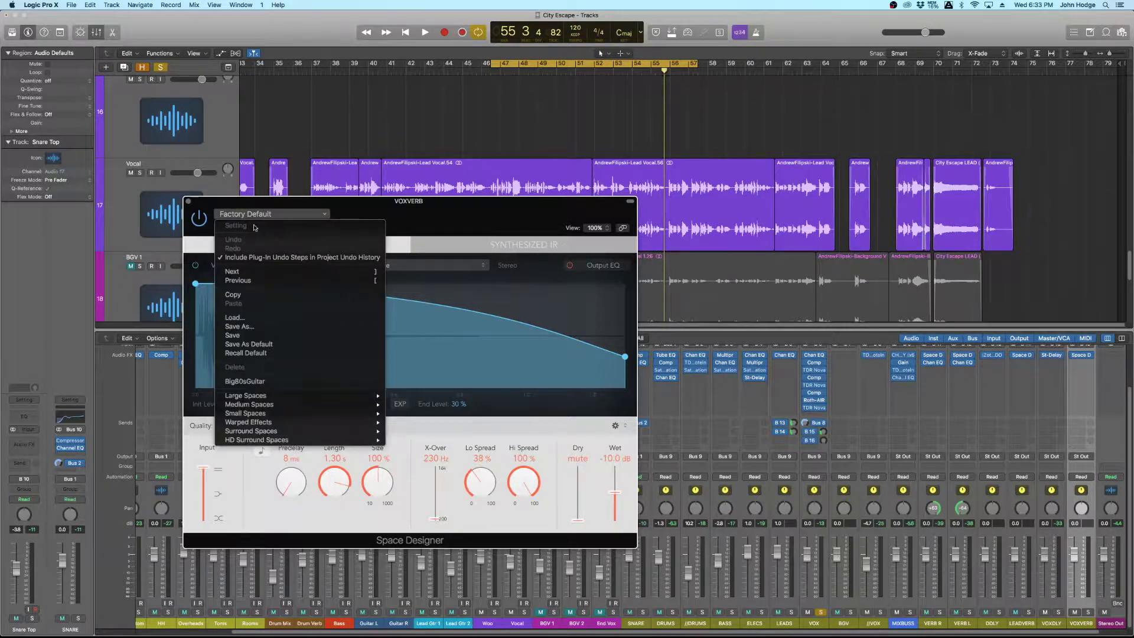
{"action": "mouse_move", "coordinate": [322, 408]}
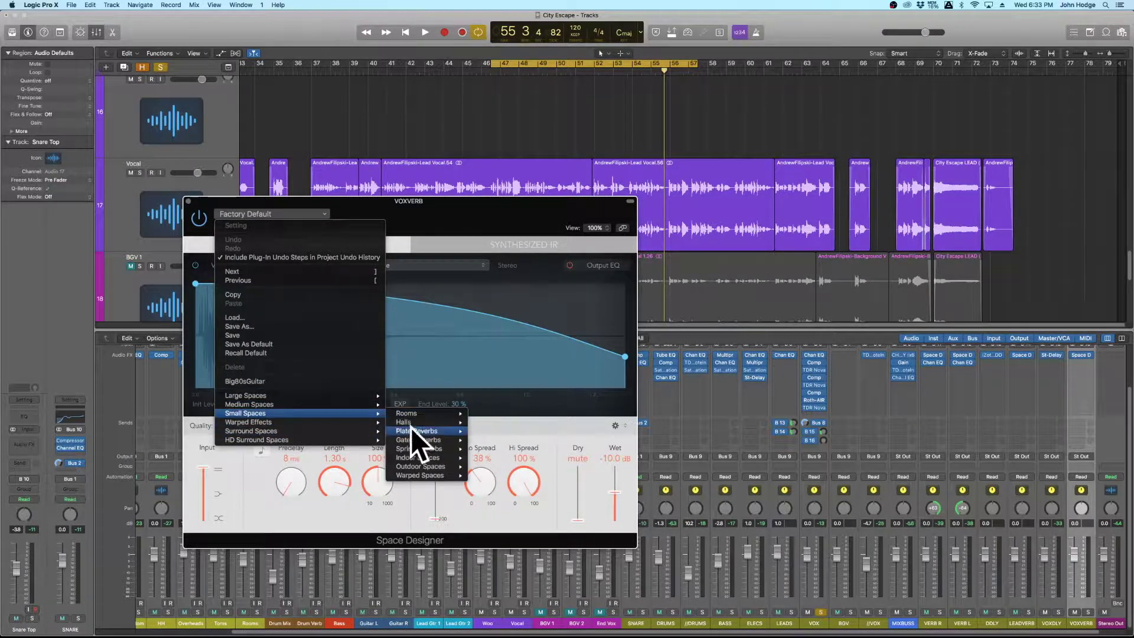
{"action": "mouse_move", "coordinate": [414, 435]}
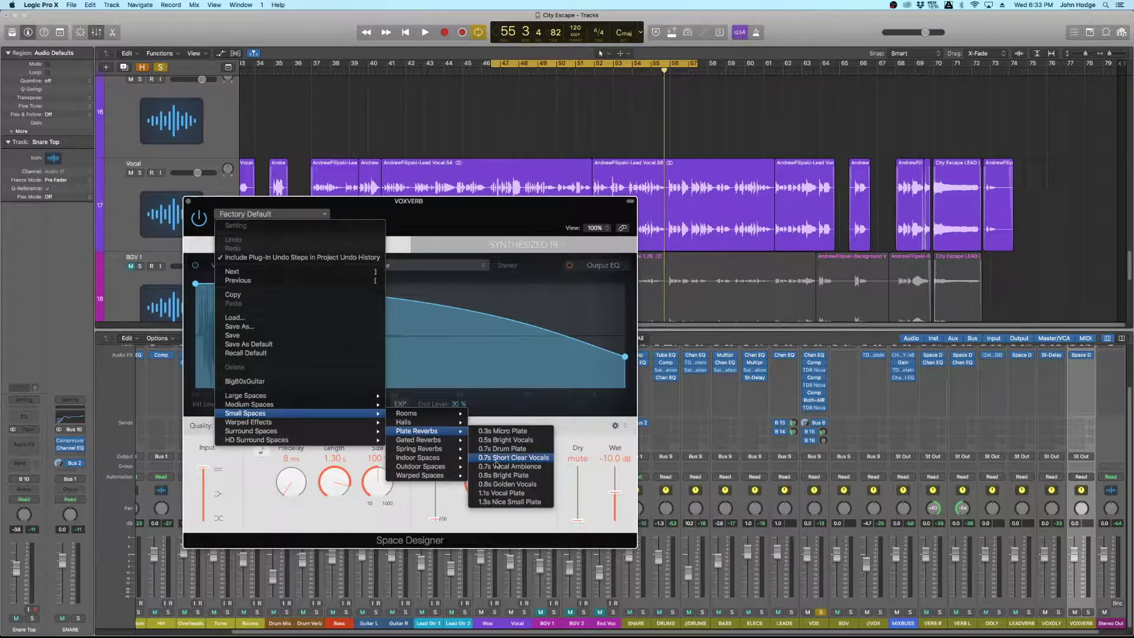
{"action": "left_click", "coordinate": [531, 495]}
{"action": "key", "text": "space"}
{"action": "mouse_move", "coordinate": [823, 441]}
{"action": "left_mouse_down"}
{"action": "mouse_move", "coordinate": [823, 423]}
{"action": "mouse_move", "coordinate": [825, 452]}
{"action": "left_mouse_up"}
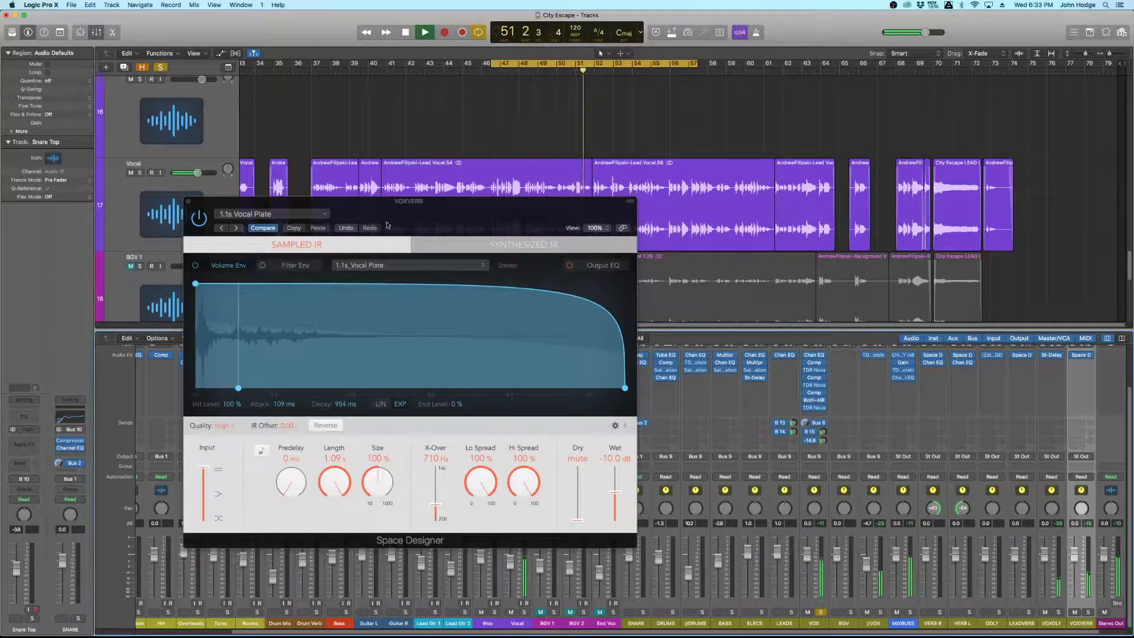
{"action": "key", "text": "space"}
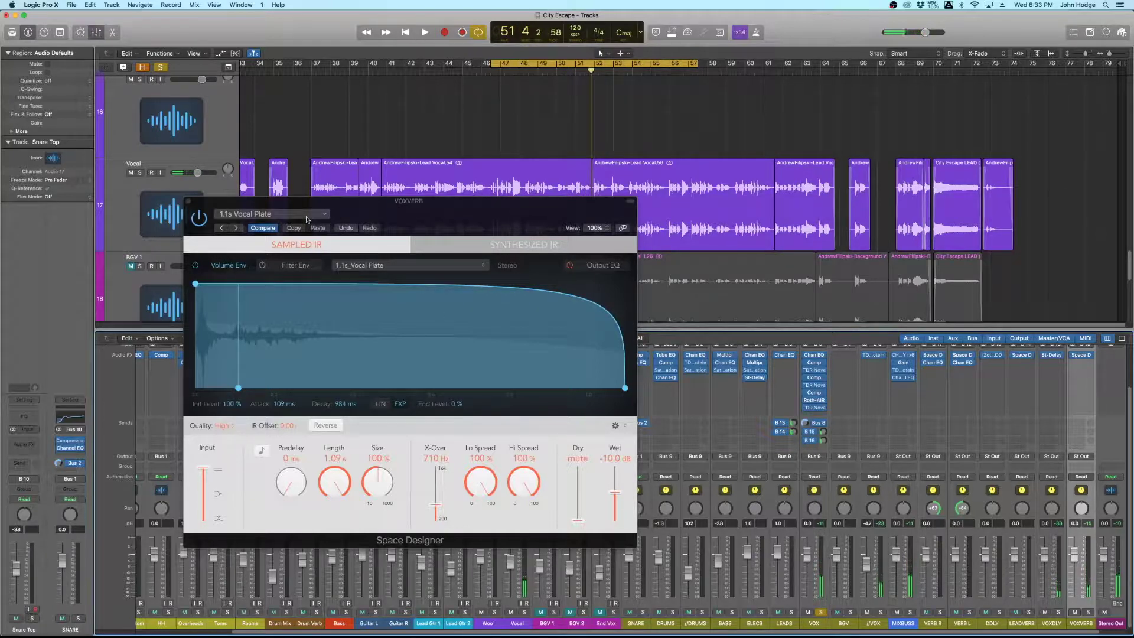
Try the 1.8s Drum Plate preset from the medium plate reverbs on the soloed vocal, adjusting the Bus 16 send during playback.
{"action": "left_click", "coordinate": [310, 214]}
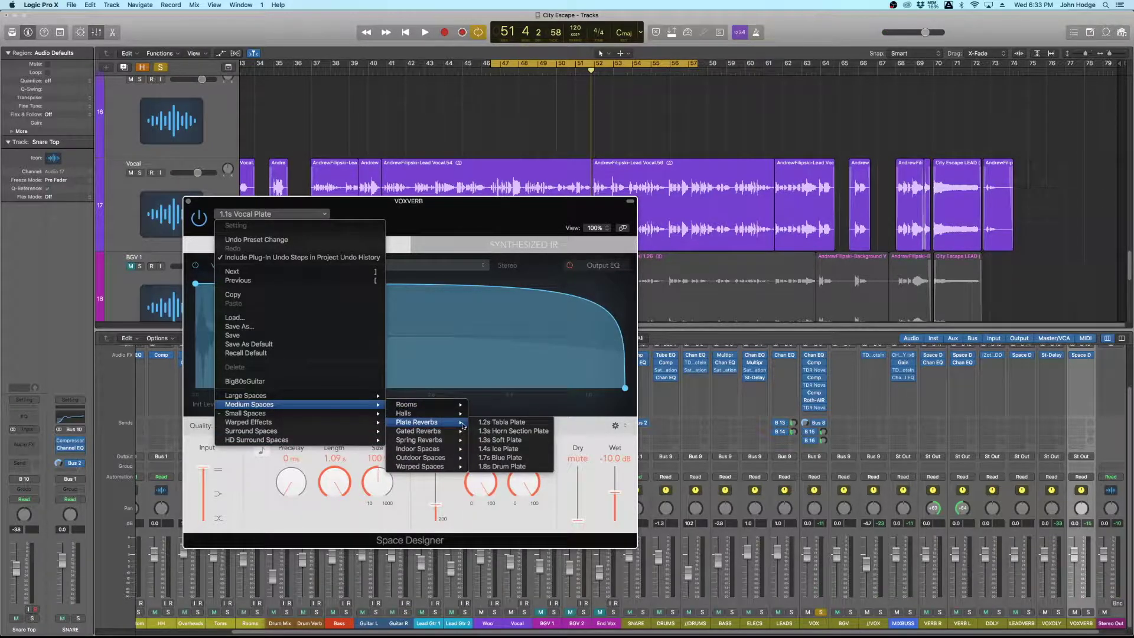
{"action": "left_click", "coordinate": [514, 466]}
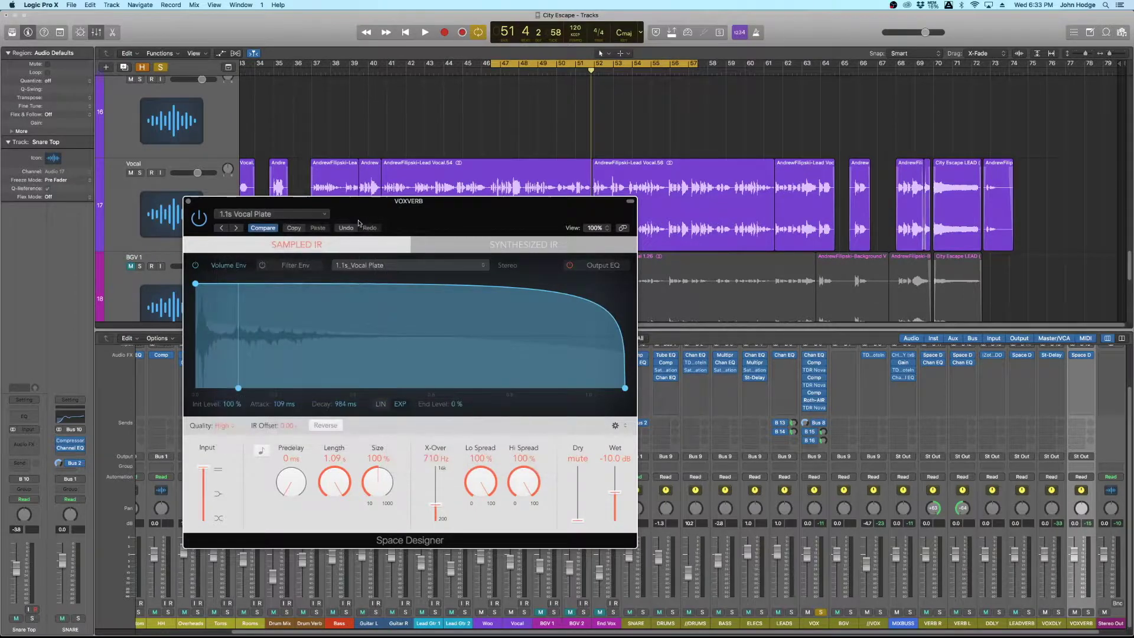
{"action": "key", "text": "space"}
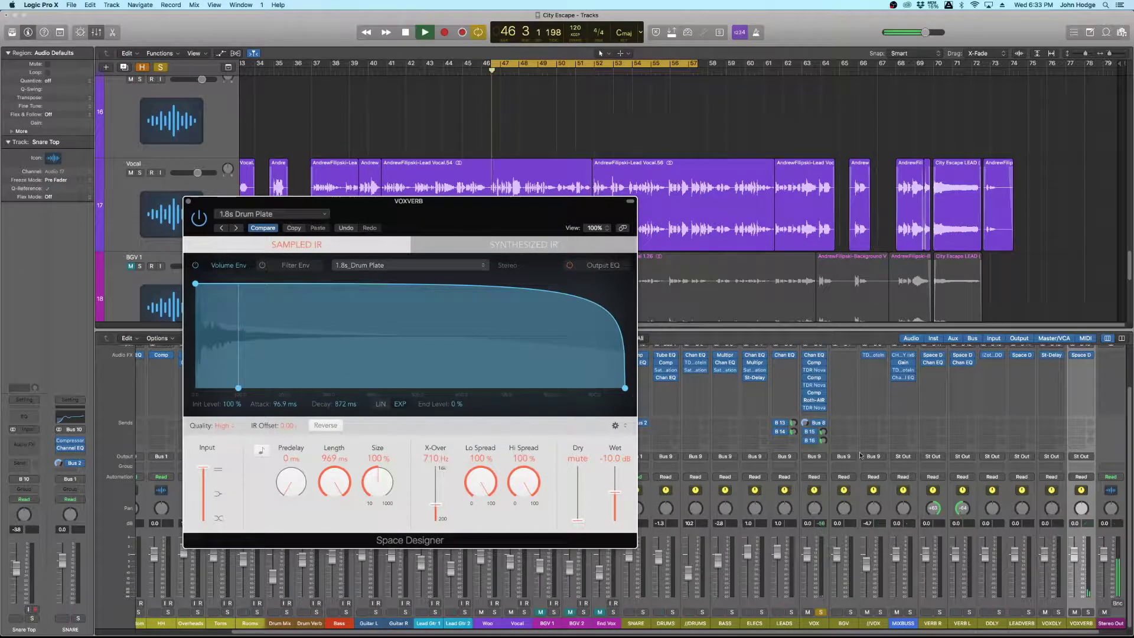
{"action": "left_click", "coordinate": [824, 441]}
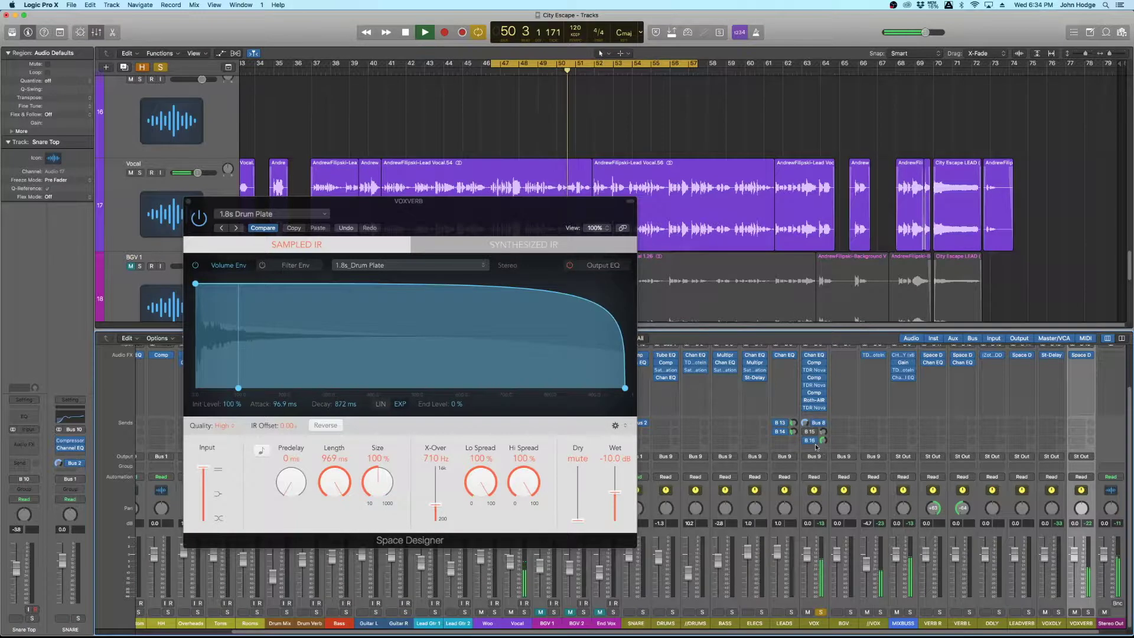
{"action": "key", "text": "space"}
Try the 02.2s Stage Plate preset from the large plate reverbs during playback, with the VOX send to Bus 16 readjusted.
{"action": "left_click", "coordinate": [269, 215]}
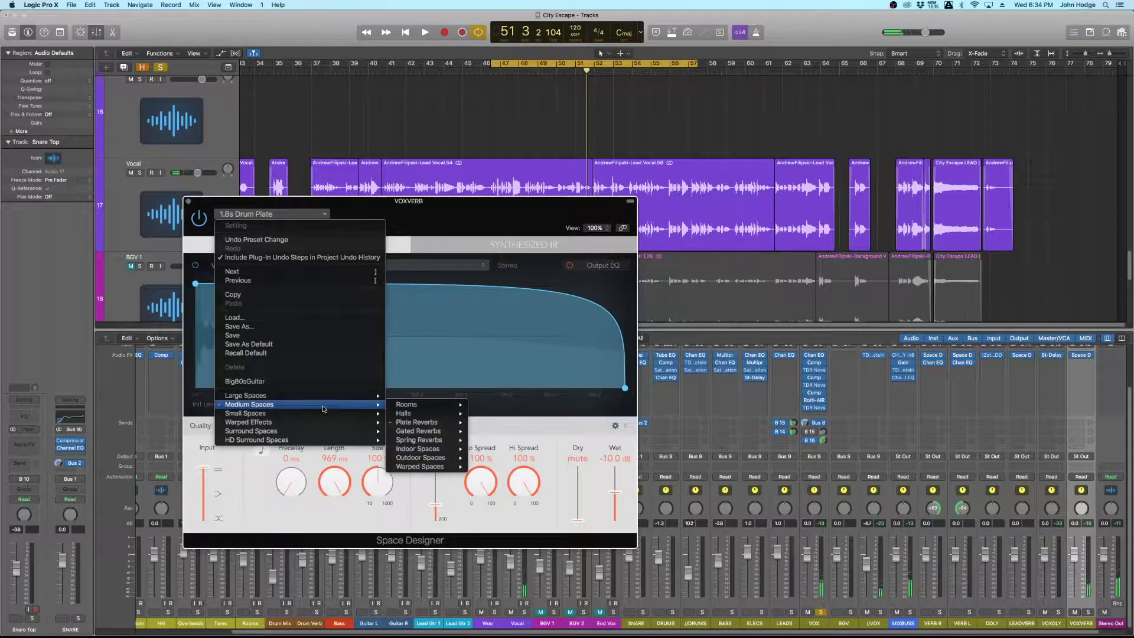
{"action": "mouse_move", "coordinate": [355, 396]}
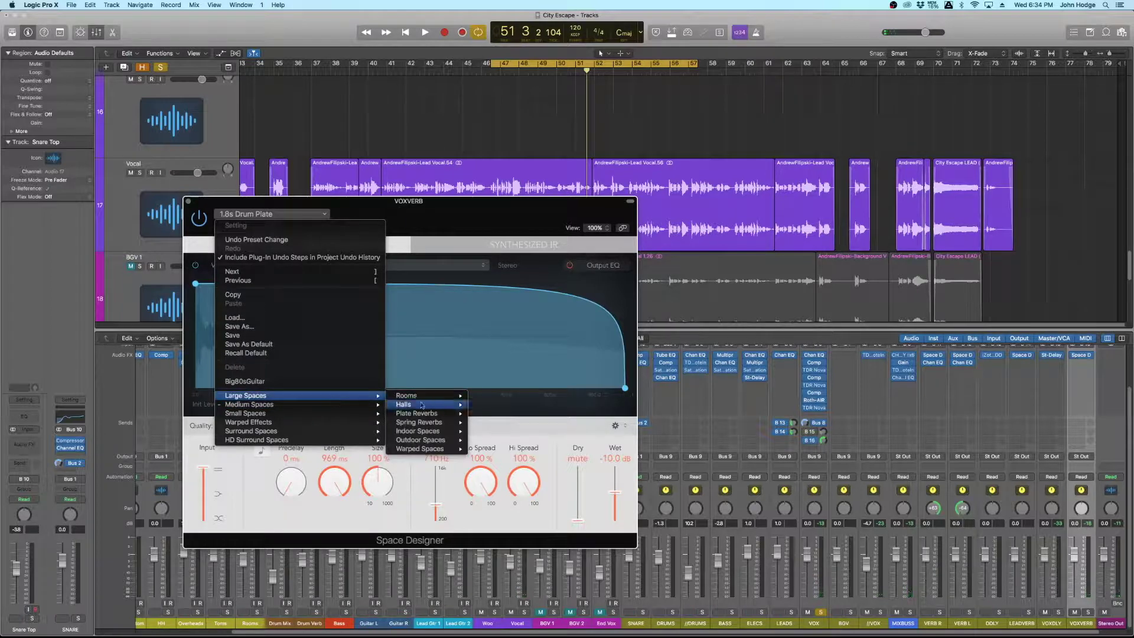
{"action": "mouse_move", "coordinate": [430, 416]}
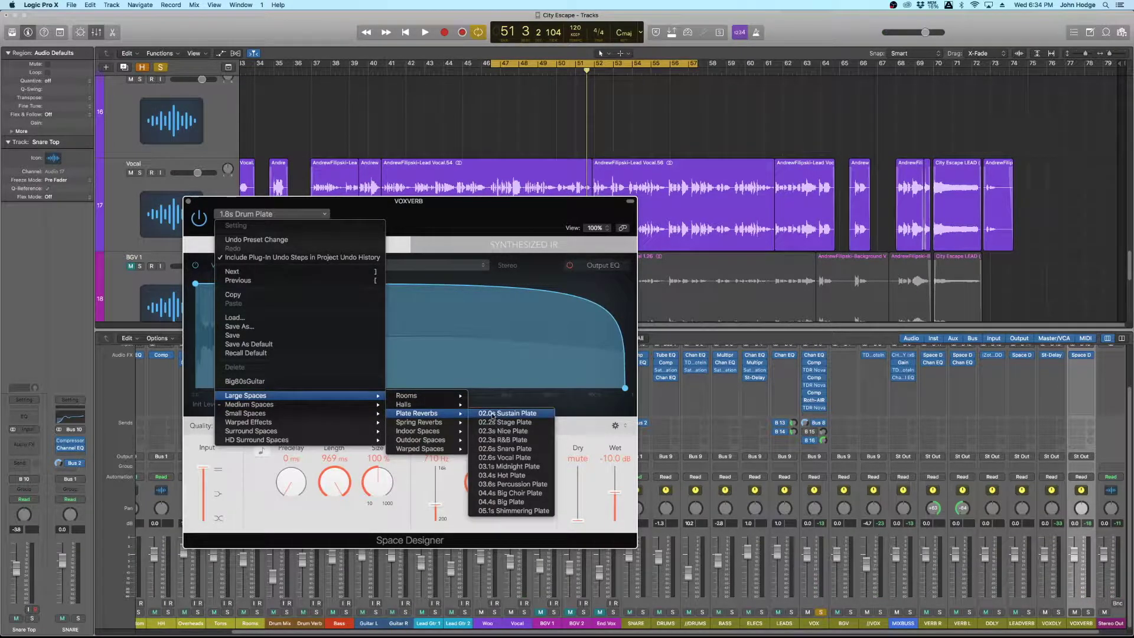
{"action": "left_click", "coordinate": [507, 423]}
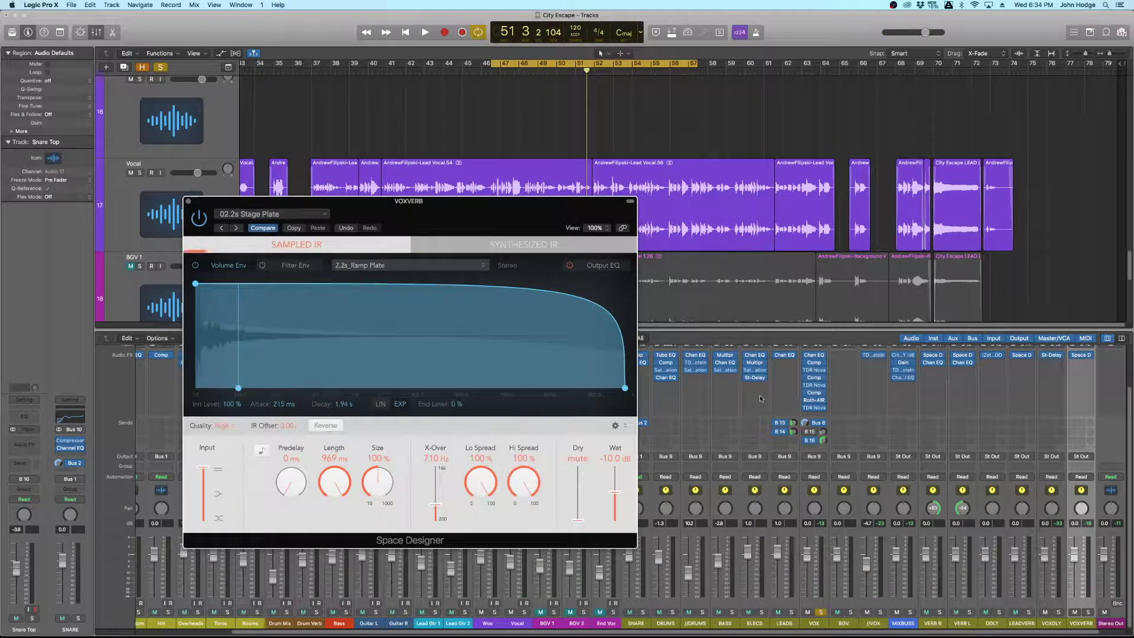
{"action": "key", "text": "space"}
{"action": "left_click_drag", "start_coordinate": [824, 441], "coordinate": [825, 448]}
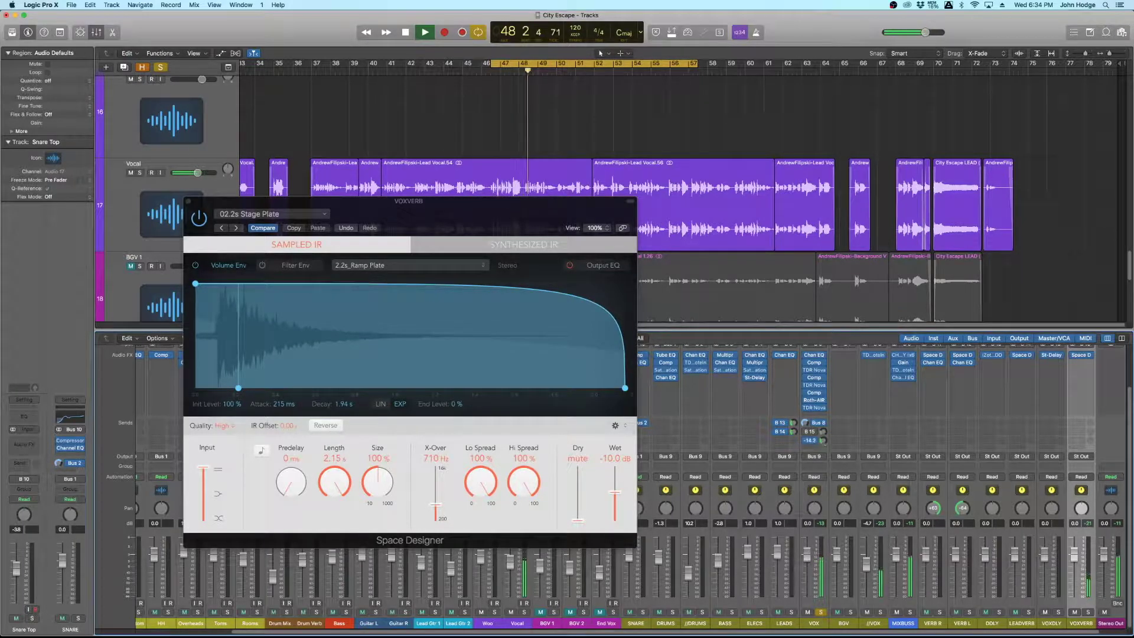
Load the 02.3s Nice Plate preset from the large plate reverbs, listen to it on the soloed vocal, and stop playback.
{"action": "left_click", "coordinate": [298, 216]}
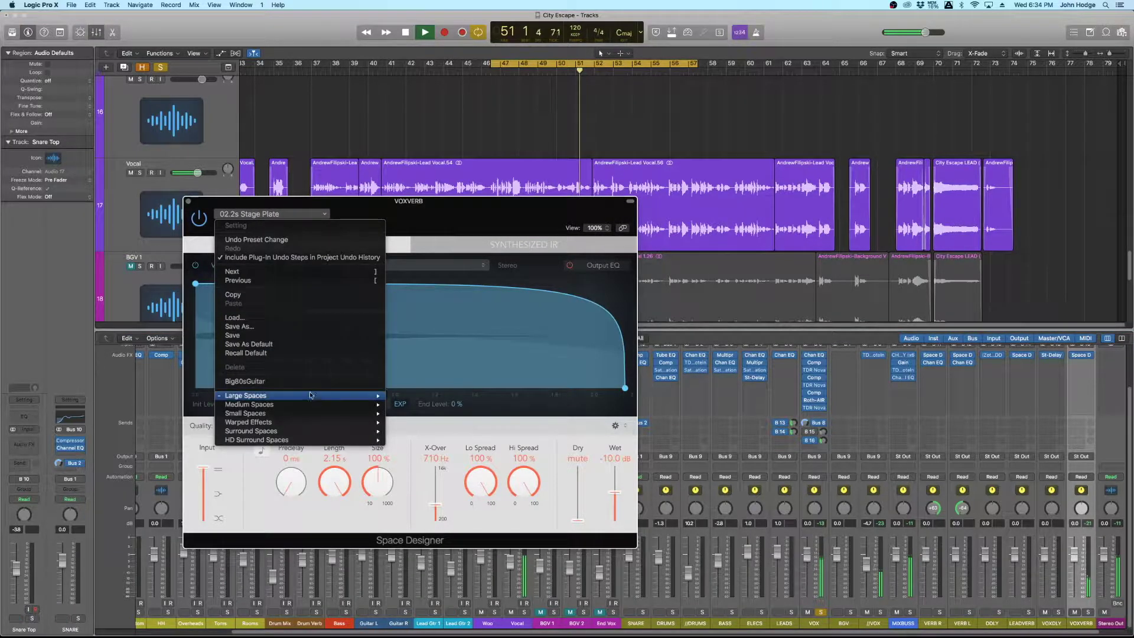
{"action": "mouse_move", "coordinate": [439, 414]}
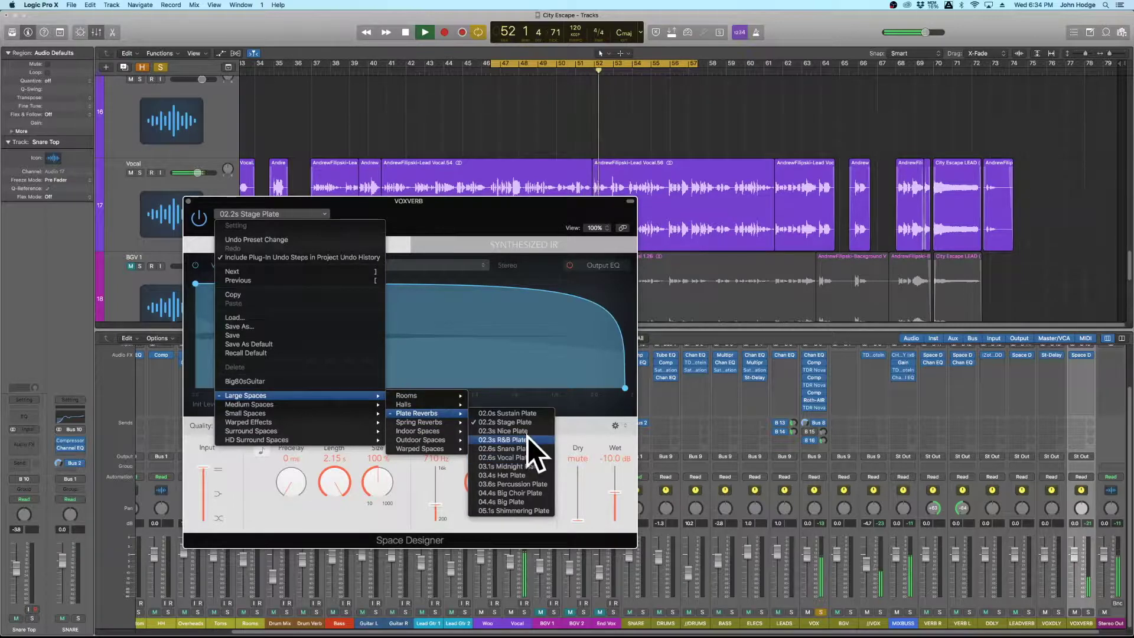
{"action": "left_click", "coordinate": [506, 431]}
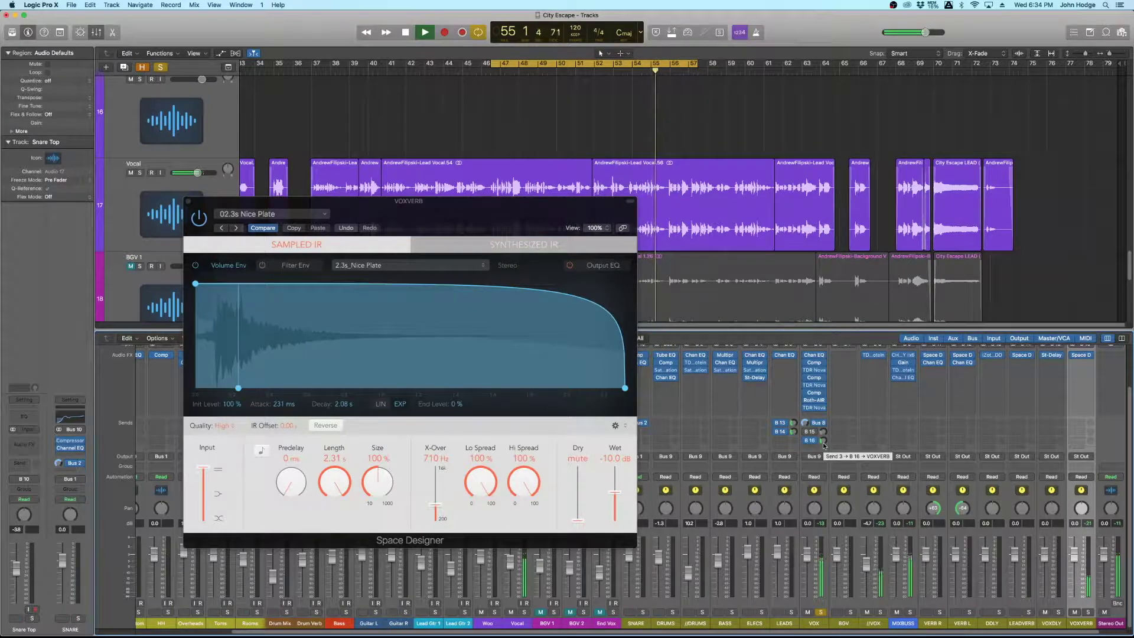
{"action": "key", "text": "space"}
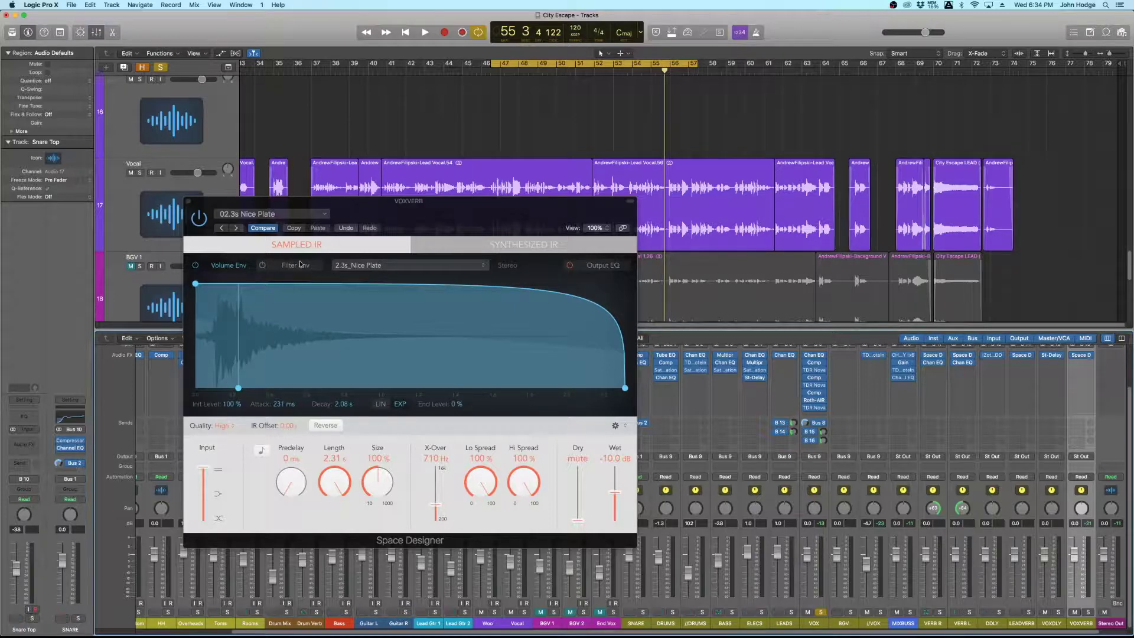
Unsolo VOX and adjust its send to Bus 16 while the full mix plays.
{"action": "left_click", "coordinate": [821, 613]}
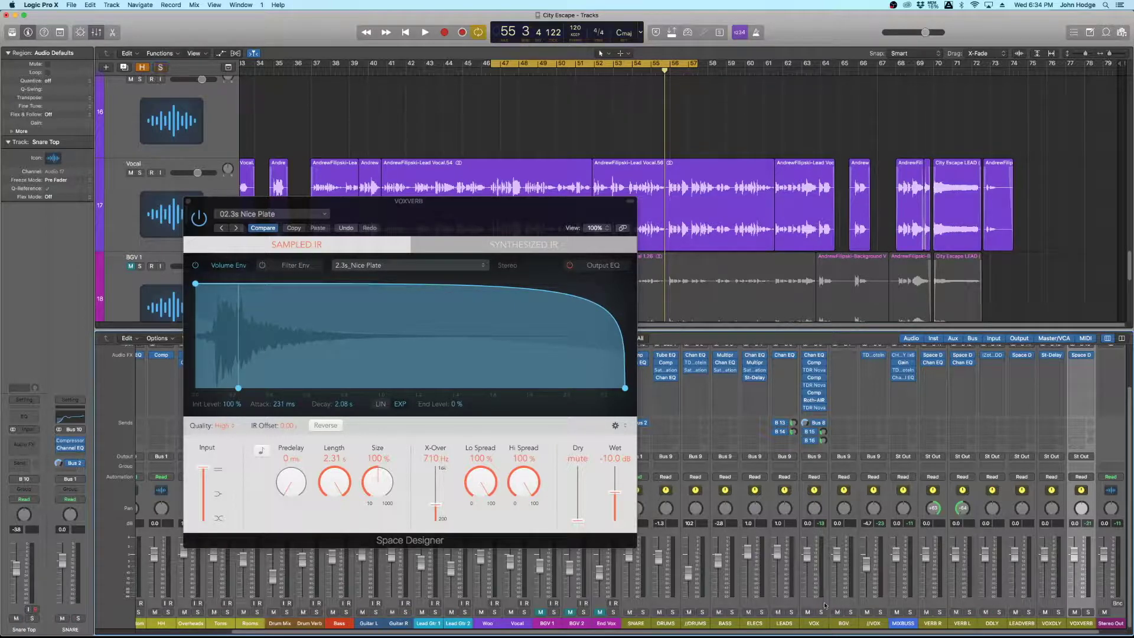
{"action": "key", "text": "space"}
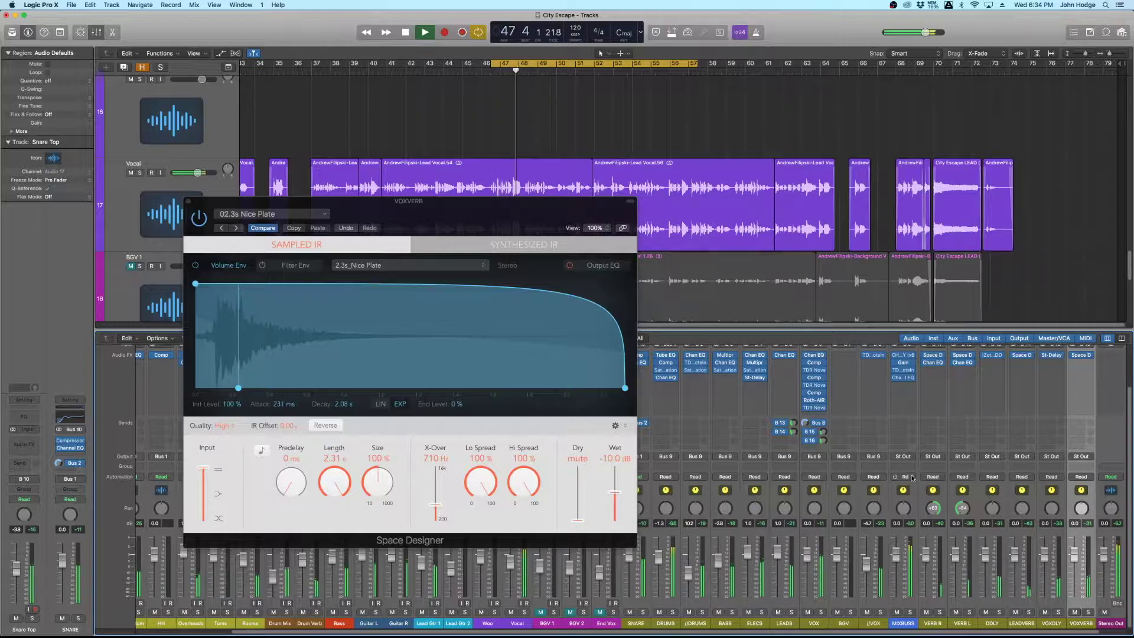
{"action": "left_click_drag", "start_coordinate": [823, 441], "coordinate": [826, 433]}
{"action": "key", "text": "space"}
Play the full mix from about bar 34 and again from about bar 37 to hear the vocal reverb.
{"action": "key", "text": "space"}
{"action": "left_click", "coordinate": [268, 72]}
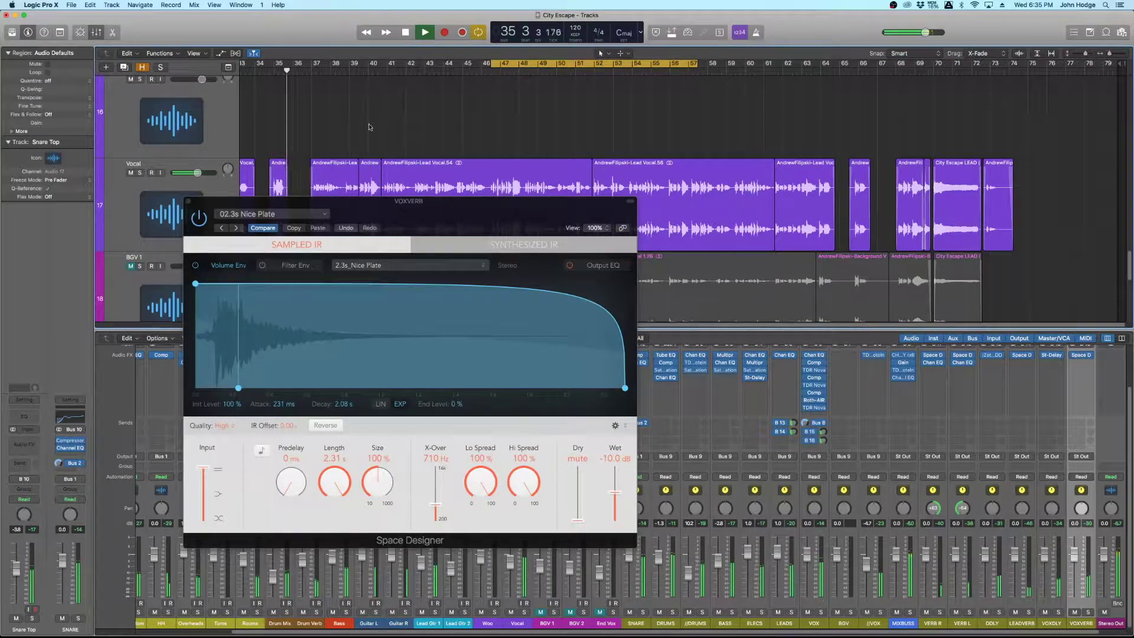
{"action": "left_click", "coordinate": [312, 73]}
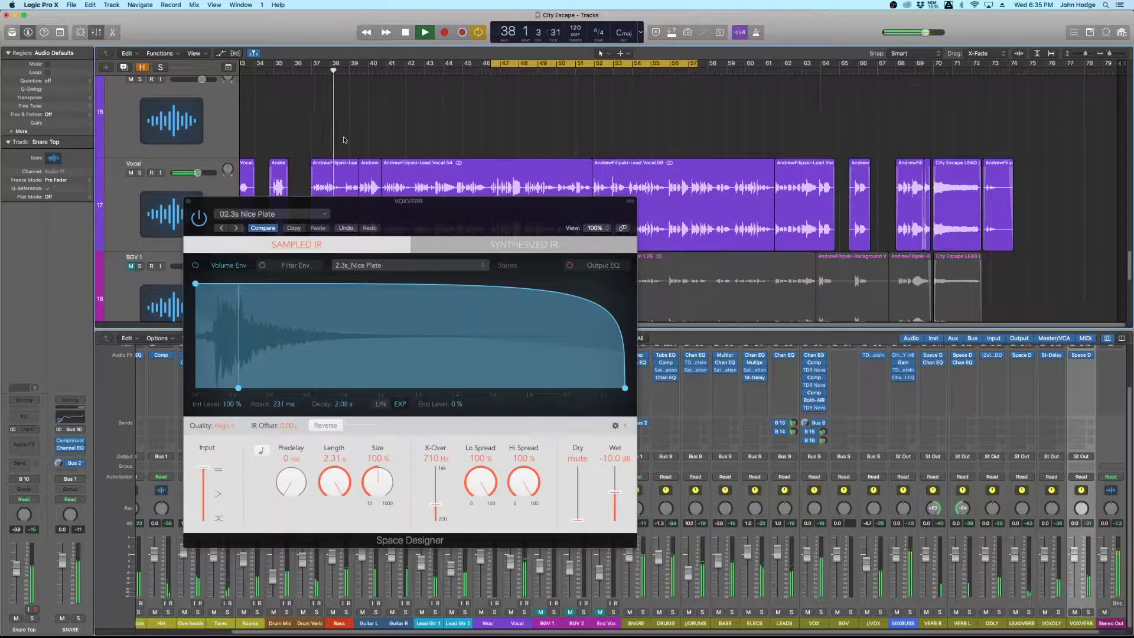
{"action": "key", "text": "space"}
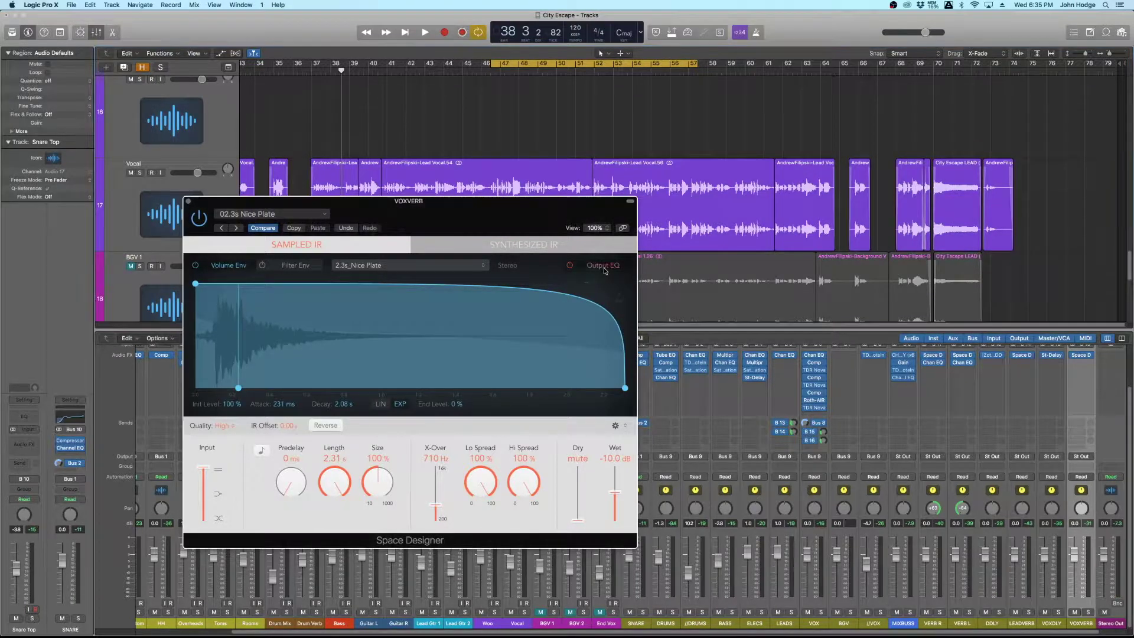
Turn on the low cut in Space Designer's Output EQ at about 230 Hz with a 12 dB/Oct slope and a Q of about 0.7.
{"action": "left_click", "coordinate": [604, 265]}
{"action": "left_click", "coordinate": [223, 286]}
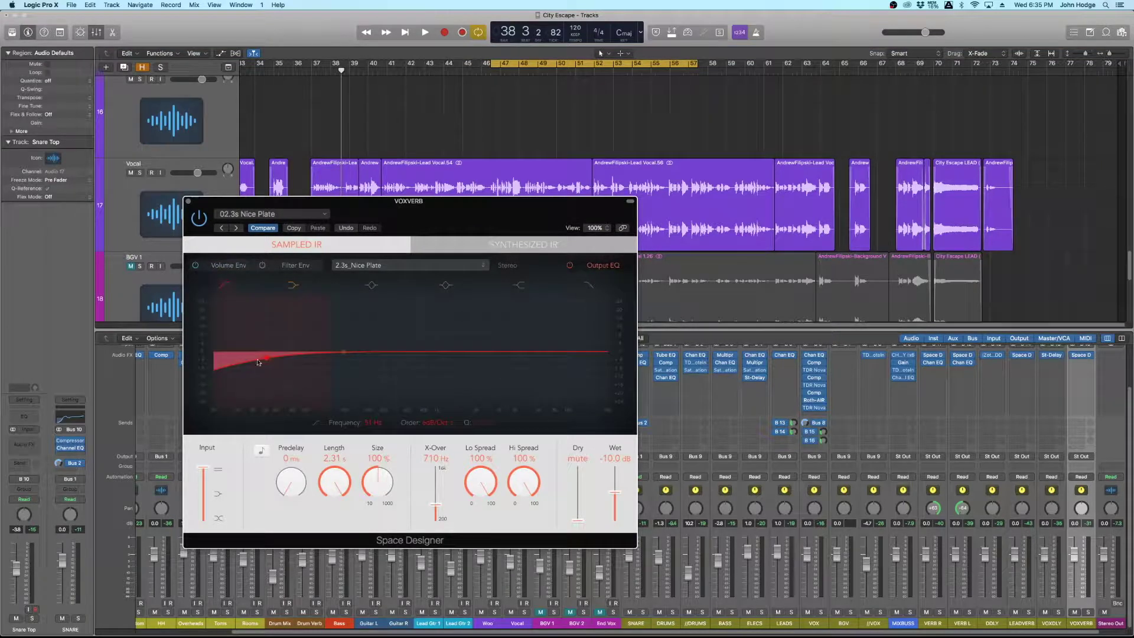
{"action": "left_click_drag", "start_coordinate": [268, 361], "coordinate": [353, 357]}
{"action": "left_click", "coordinate": [438, 423]}
{"action": "left_click", "coordinate": [440, 433]}
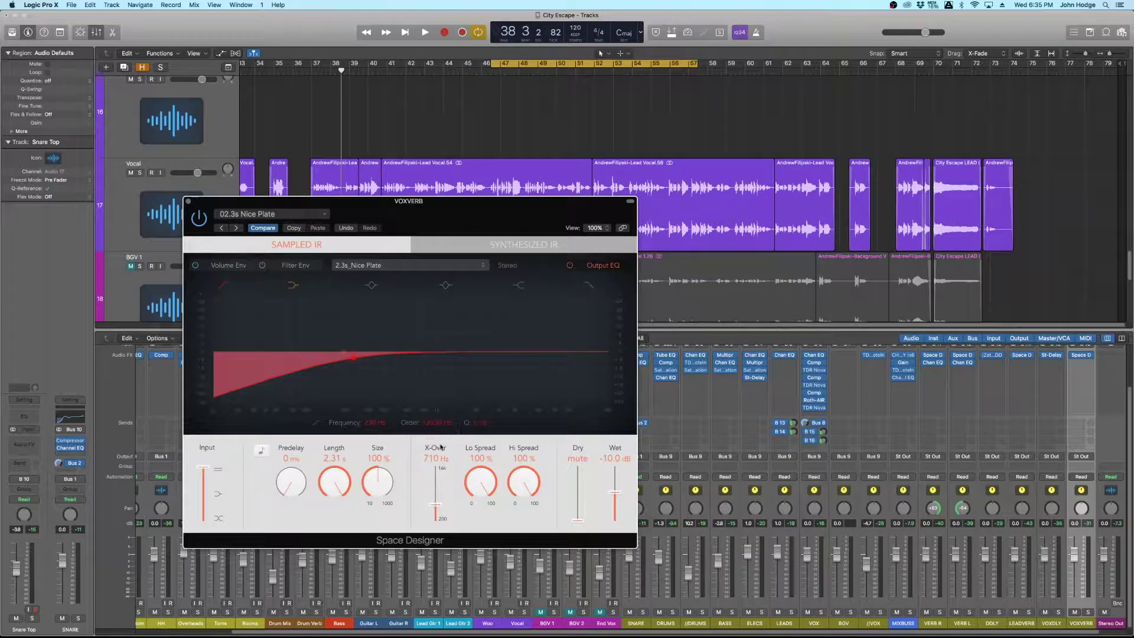
{"action": "left_click_drag", "start_coordinate": [486, 426], "coordinate": [494, 362]}
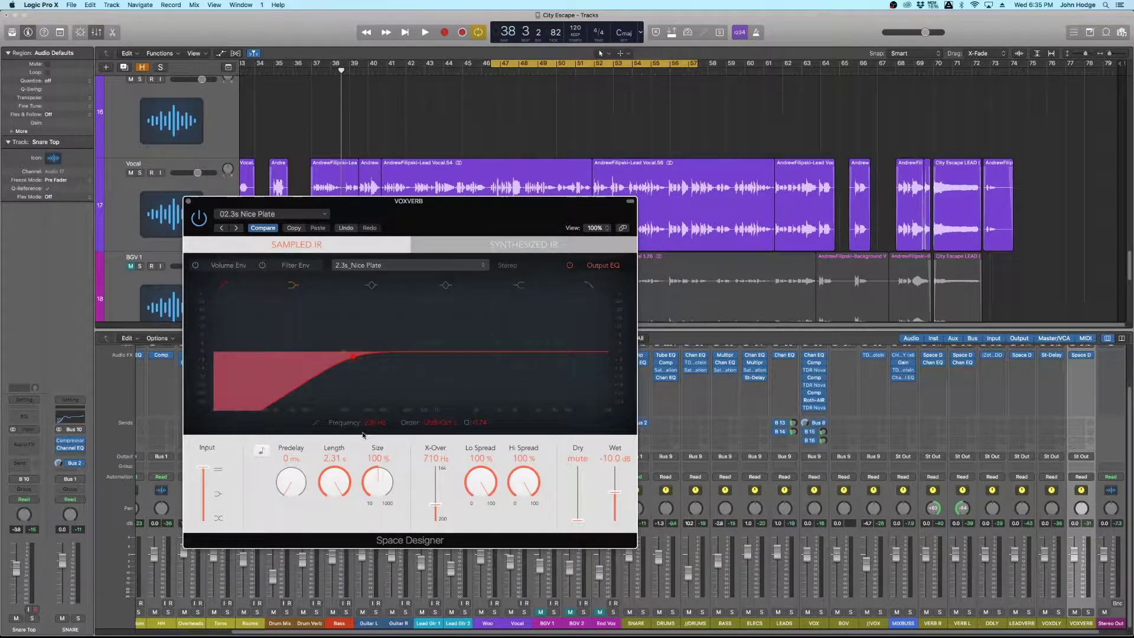
Raise the Output EQ low cut to about 340 Hz and play the vocal with VOX soloed.
{"action": "left_click_drag", "start_coordinate": [378, 425], "coordinate": [384, 412]}
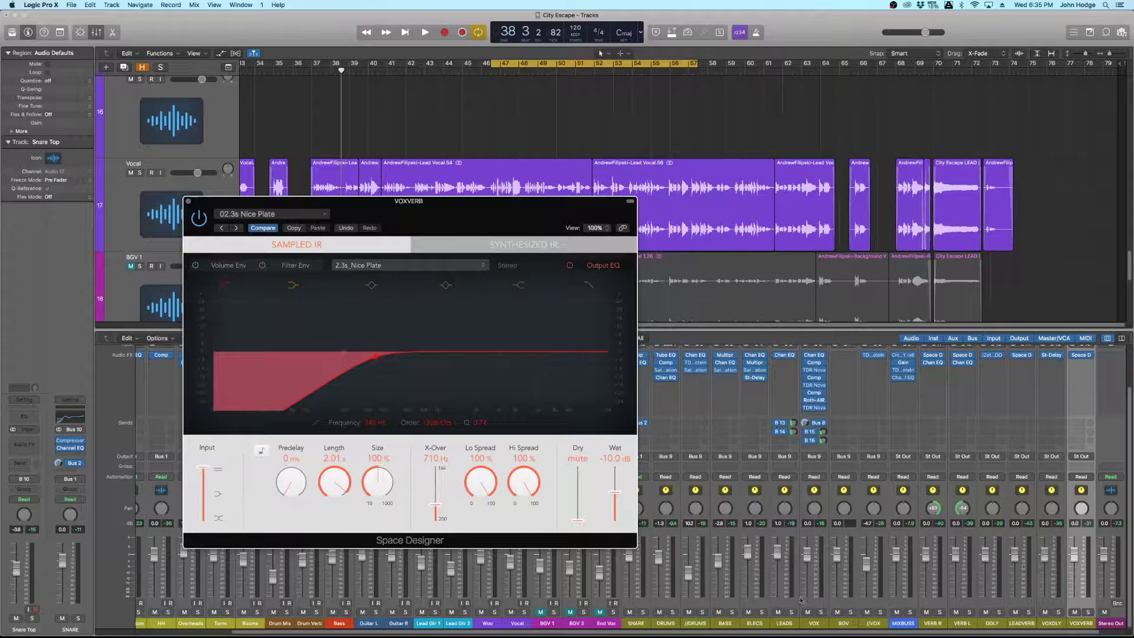
{"action": "left_click", "coordinate": [820, 612]}
{"action": "key", "text": "space"}
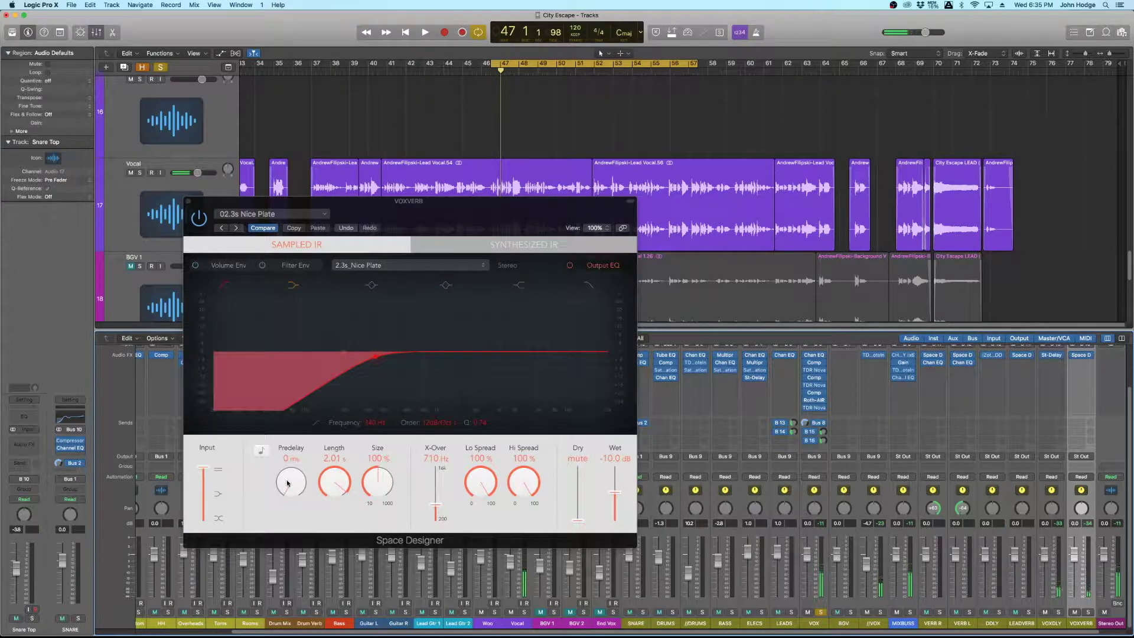
Try a reverb length of 2.31 s and a predelay of 110 ms on the soloed vocal, and stop playback.
{"action": "left_click_drag", "start_coordinate": [332, 483], "coordinate": [332, 482]}
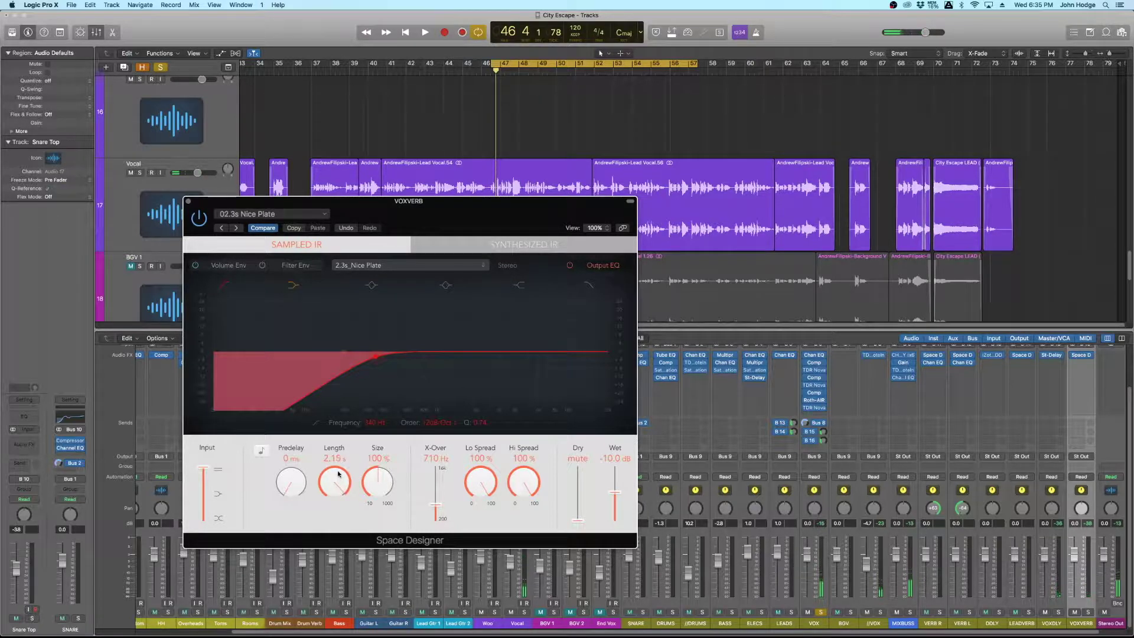
{"action": "left_click_drag", "start_coordinate": [290, 481], "coordinate": [292, 468]}
{"action": "key", "text": "space"}
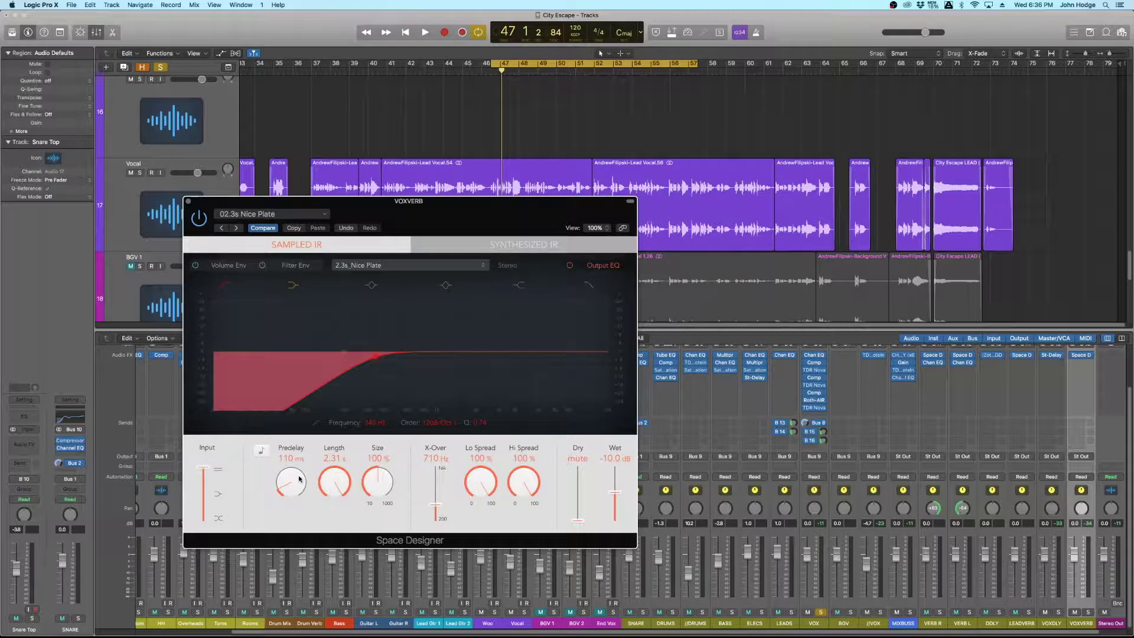
Unsolo VOX and try reverb predelays of about 79 ms and 142 ms while the full mix plays.
{"action": "left_click", "coordinate": [823, 613]}
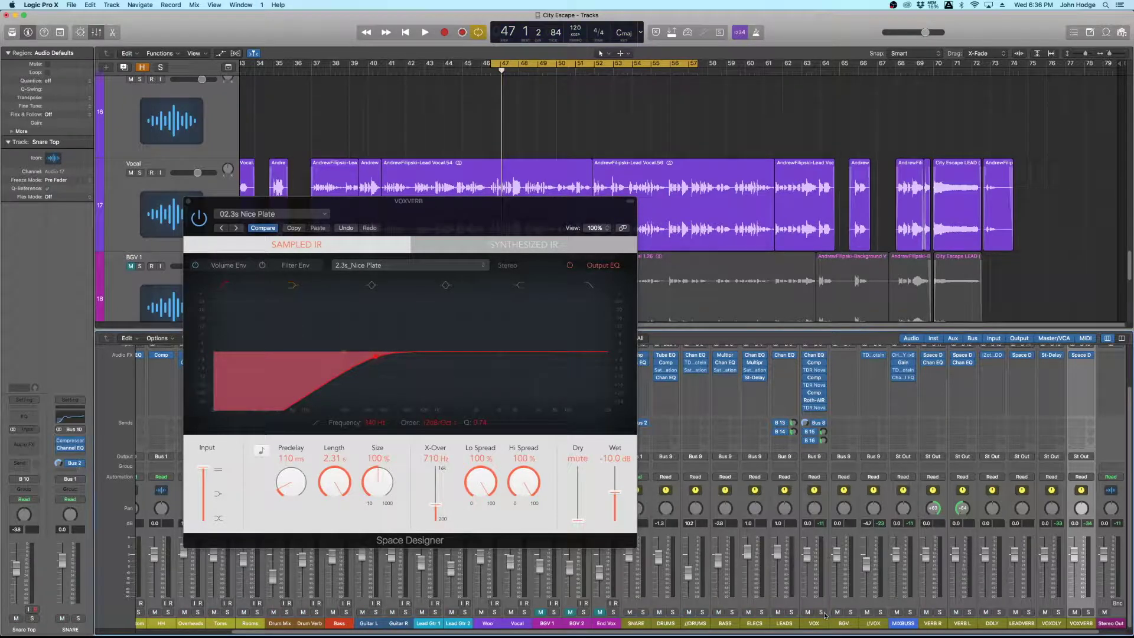
{"action": "key", "text": "space"}
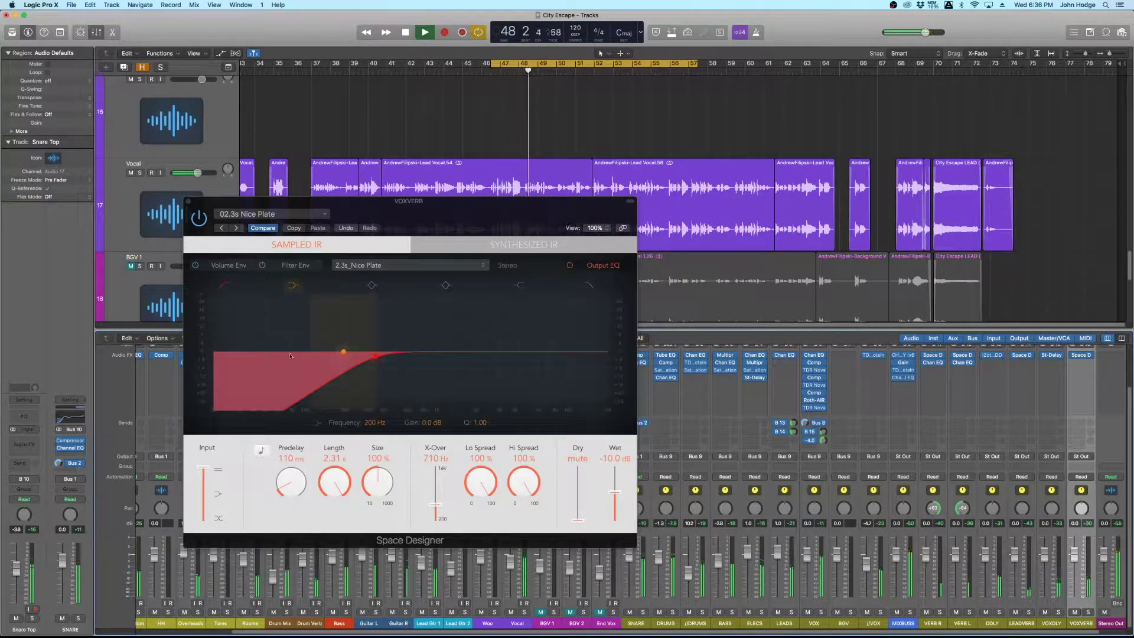
{"action": "left_click_drag", "start_coordinate": [289, 484], "coordinate": [291, 489]}
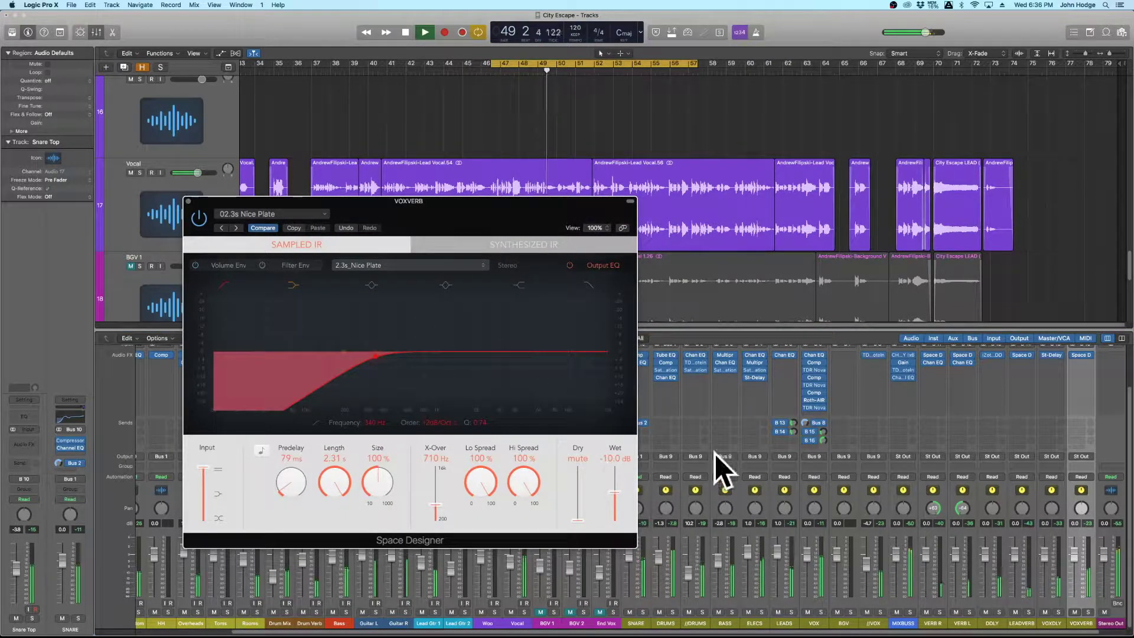
{"action": "left_click", "coordinate": [823, 441]}
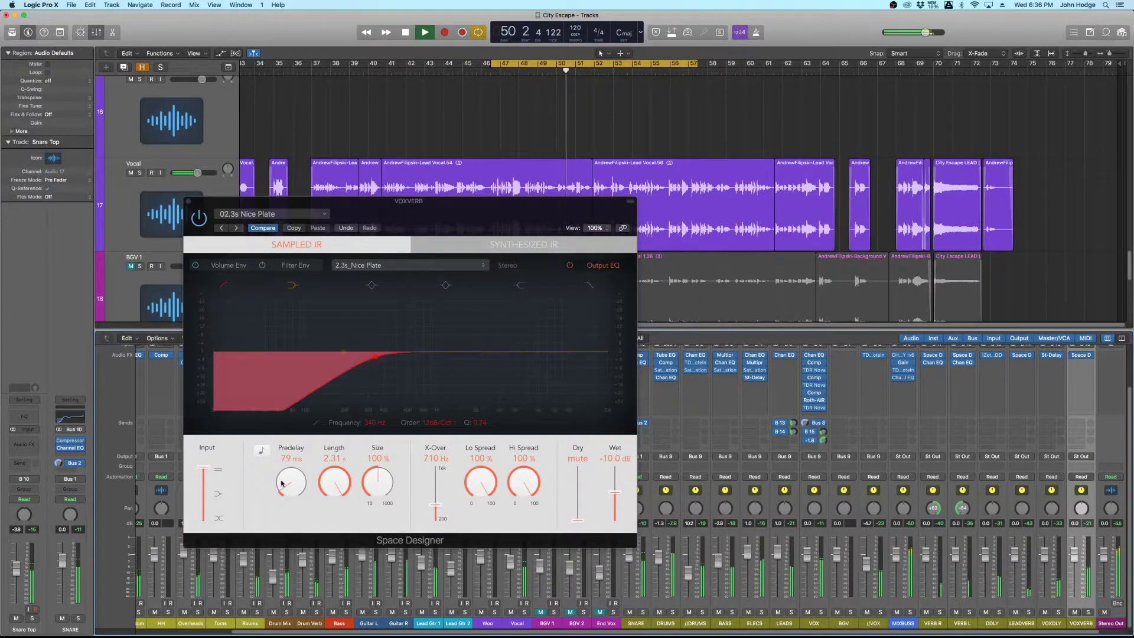
{"action": "left_click_drag", "start_coordinate": [282, 484], "coordinate": [286, 476]}
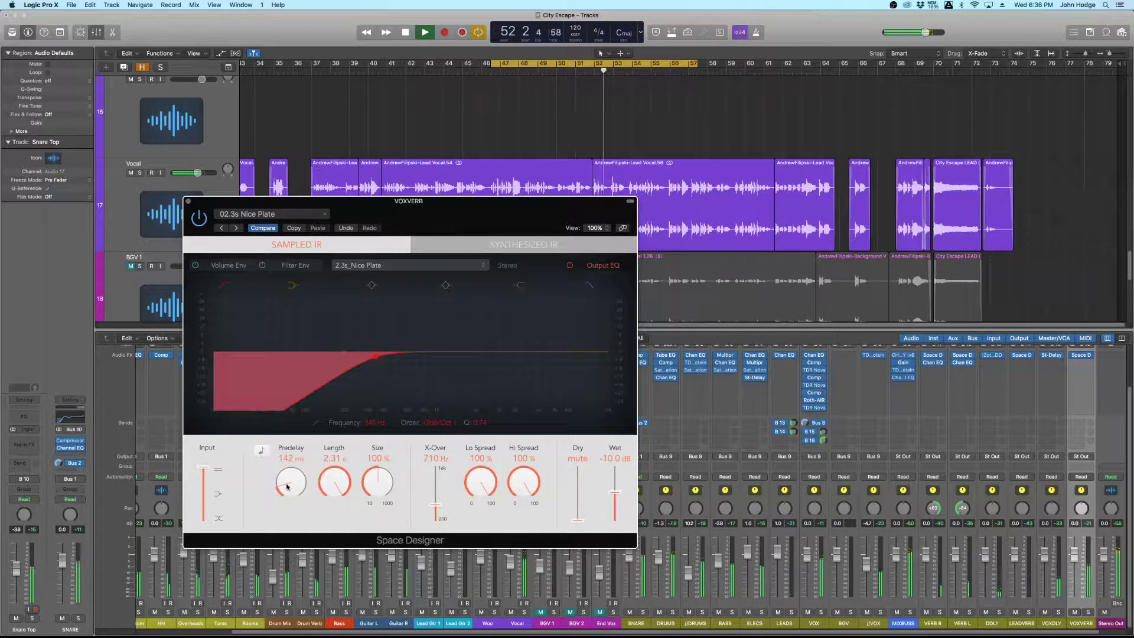
{"action": "key", "text": "space"}
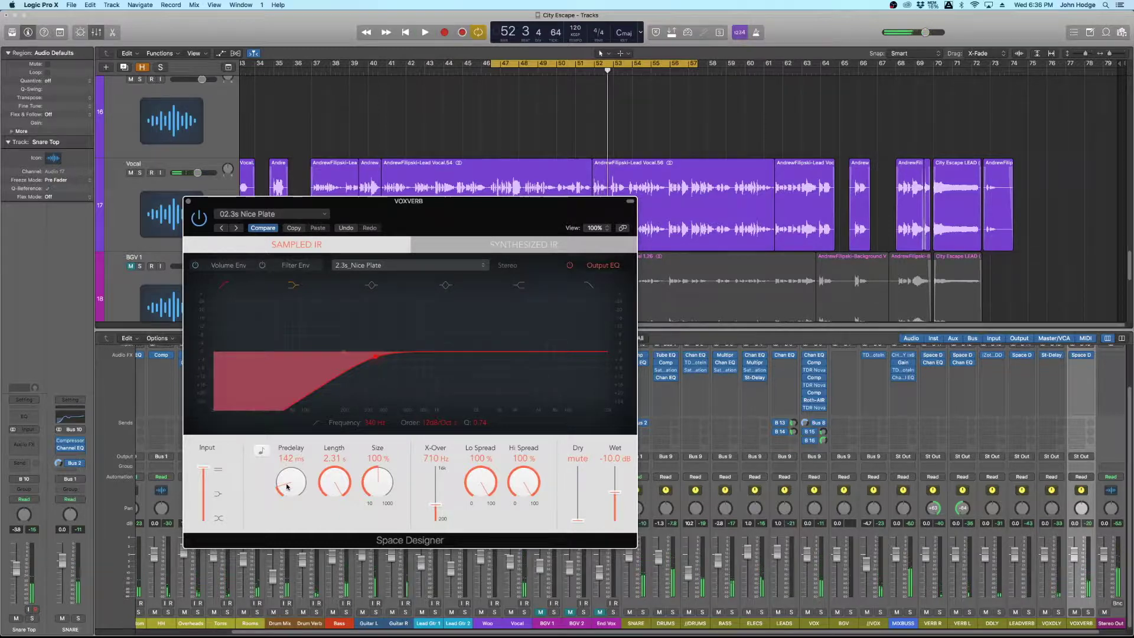
Adjust the predelay to 44 ms and on to 78 ms in the full mix, and check it with VOX soloed.
{"action": "left_click_drag", "start_coordinate": [287, 486], "coordinate": [287, 499]}
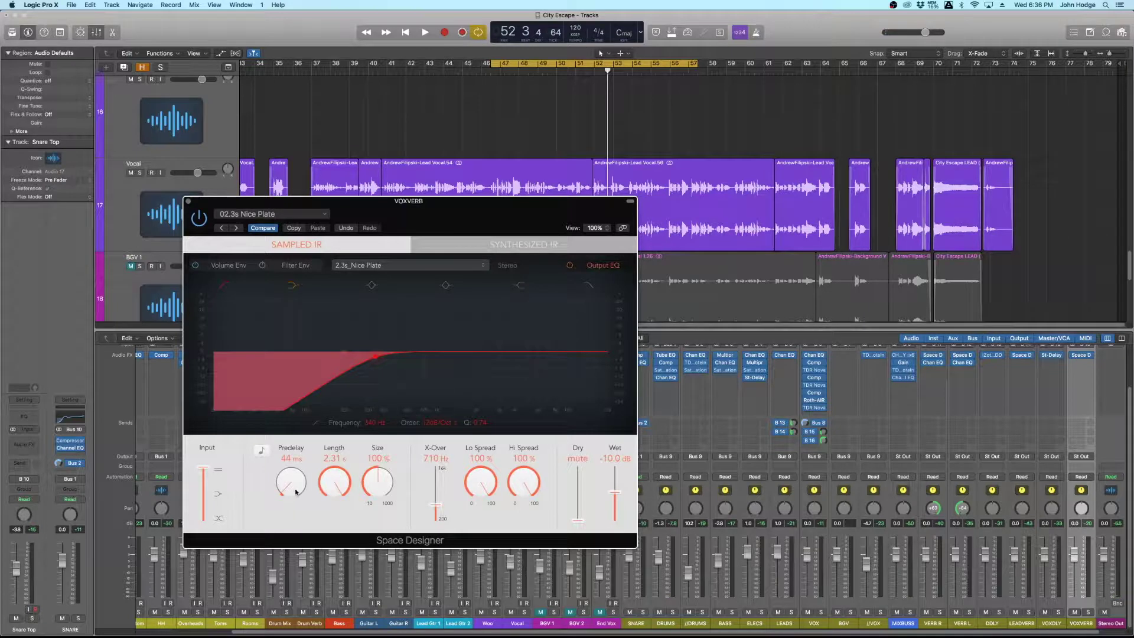
{"action": "key", "text": "space"}
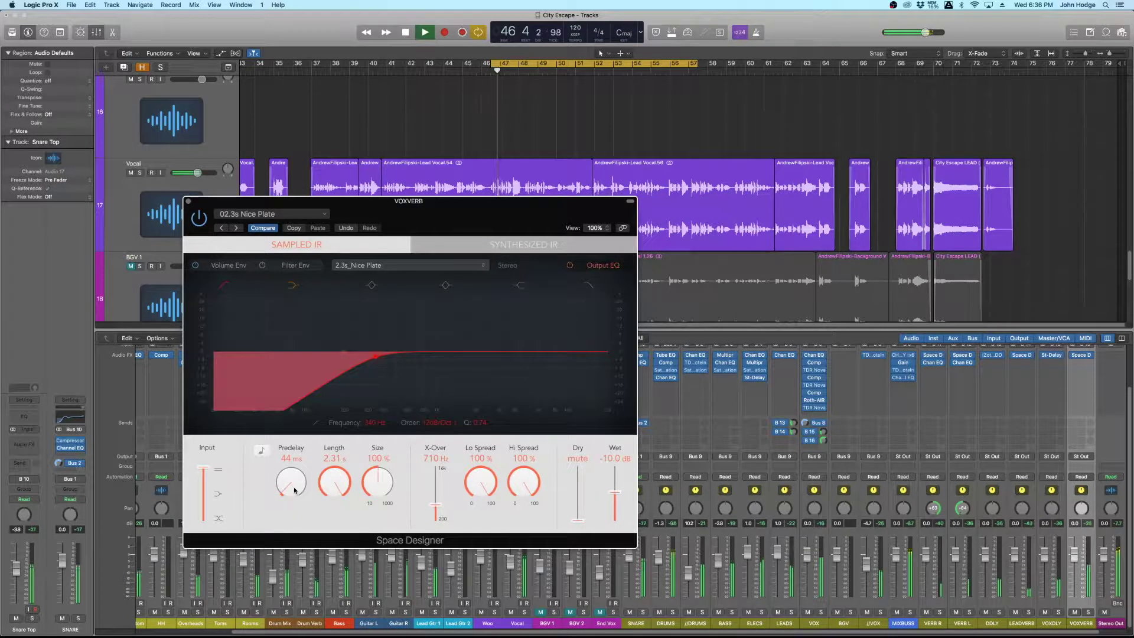
{"action": "left_click_drag", "start_coordinate": [297, 490], "coordinate": [295, 486]}
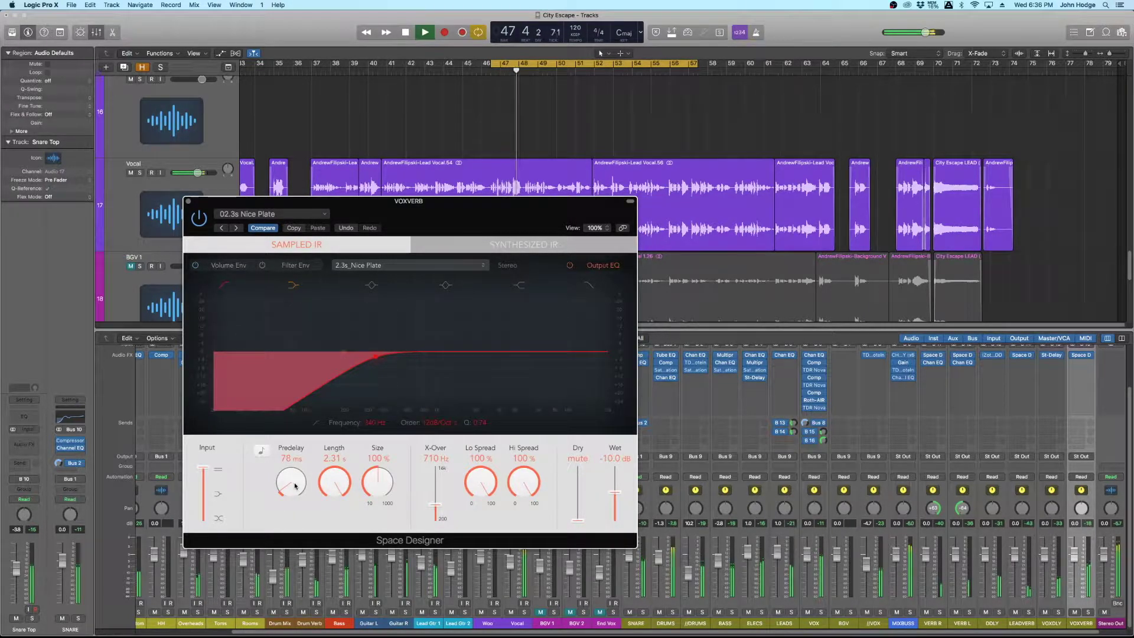
{"action": "left_click", "coordinate": [820, 612]}
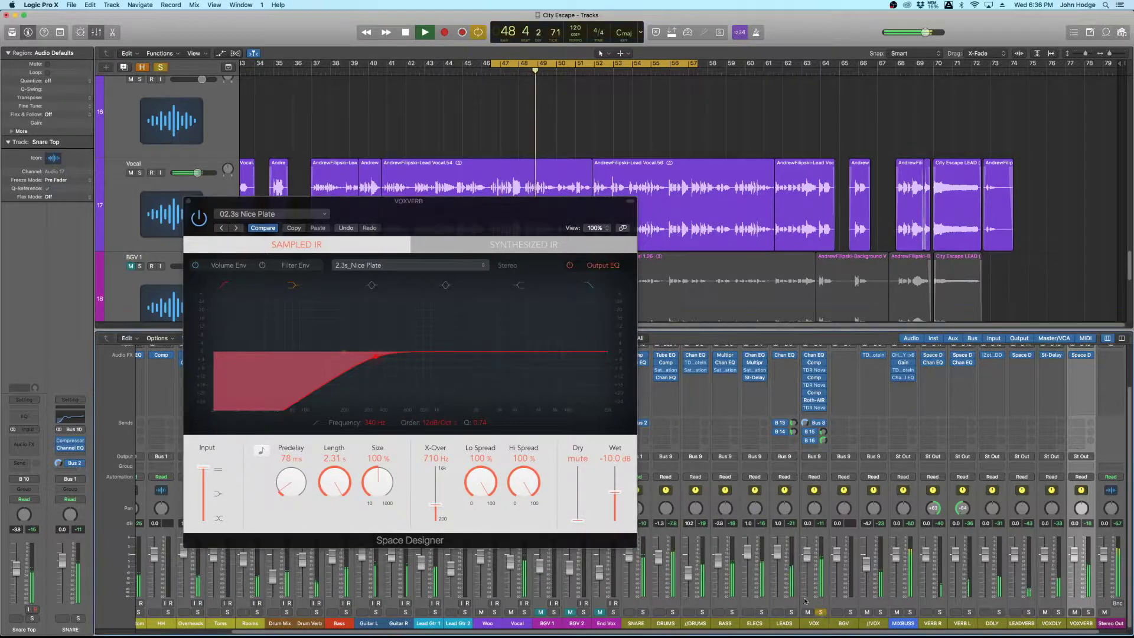
{"action": "mouse_move", "coordinate": [824, 440]}
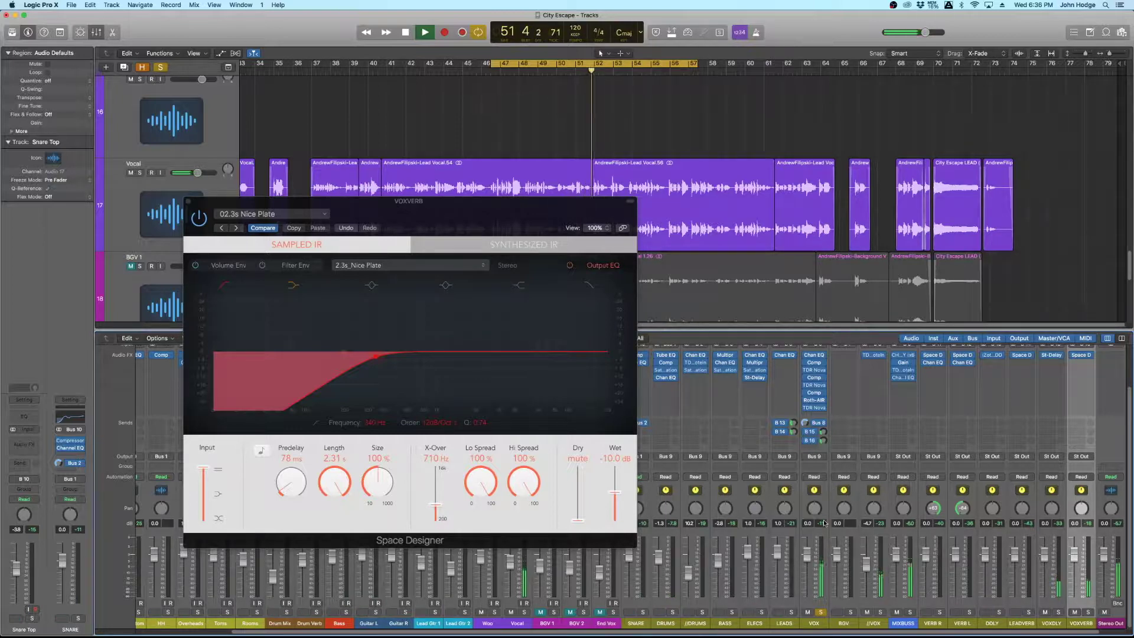
{"action": "key", "text": "space"}
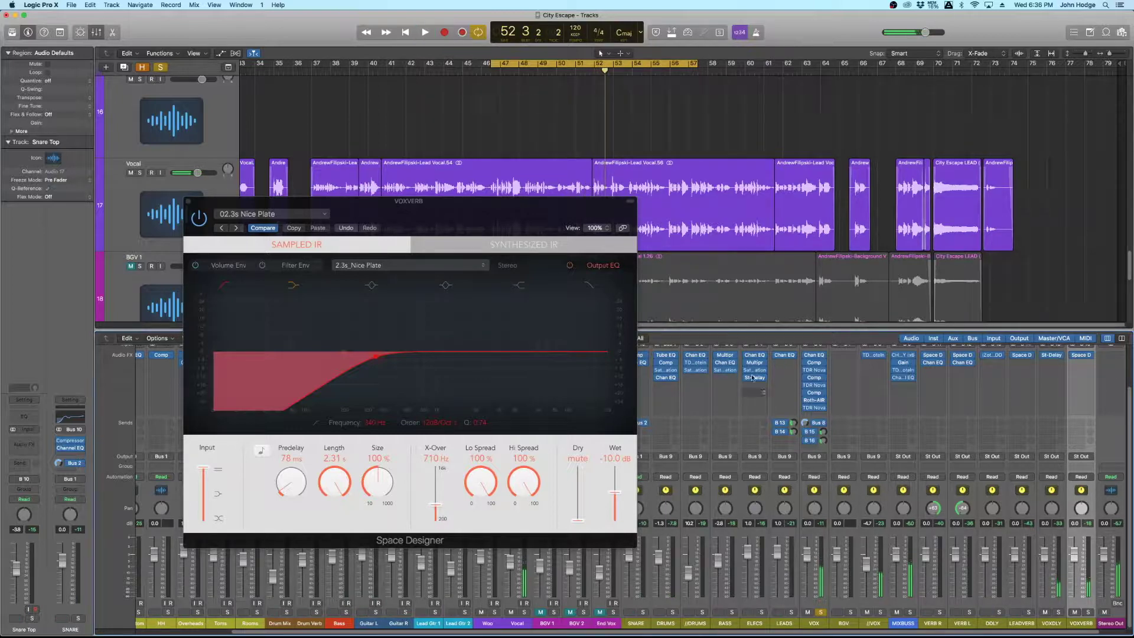
Turn on the high cut in Space Designer's Output EQ and tune it to about 6600 Hz during soloed vocal playback.
{"action": "left_click", "coordinate": [591, 287]}
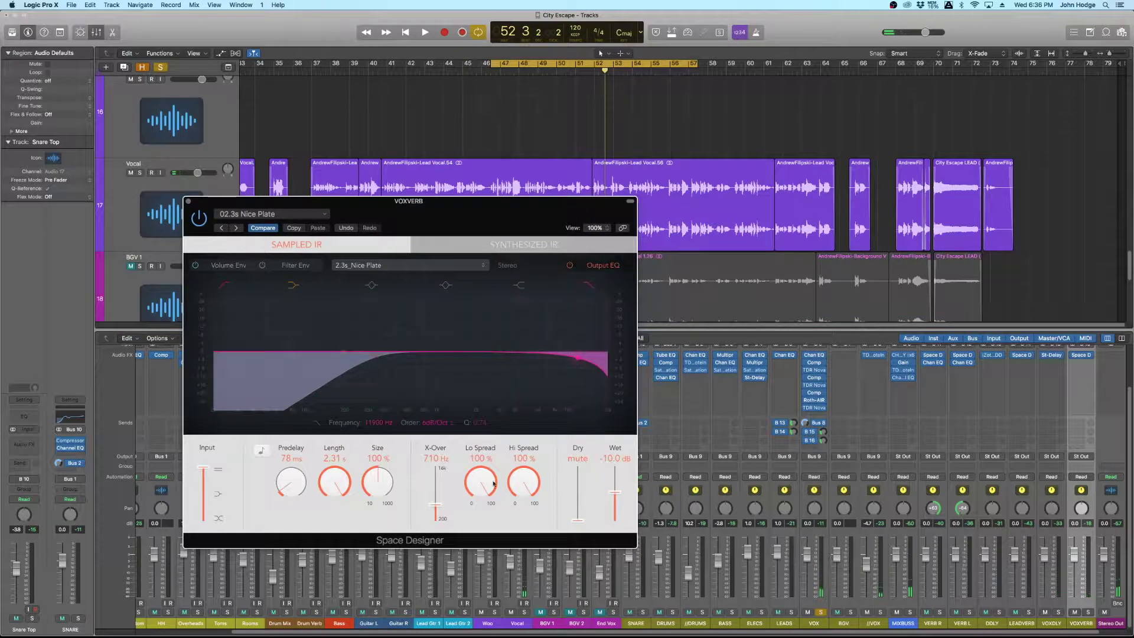
{"action": "left_click_drag", "start_coordinate": [372, 428], "coordinate": [387, 452]}
{"action": "key", "text": "space"}
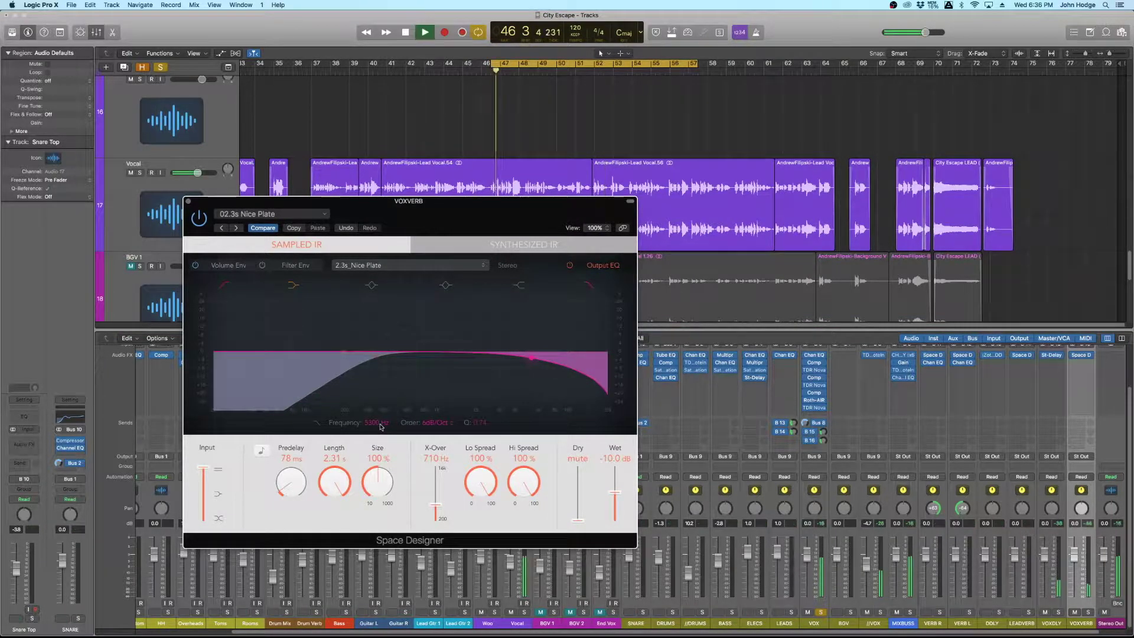
{"action": "left_click_drag", "start_coordinate": [381, 424], "coordinate": [382, 421]}
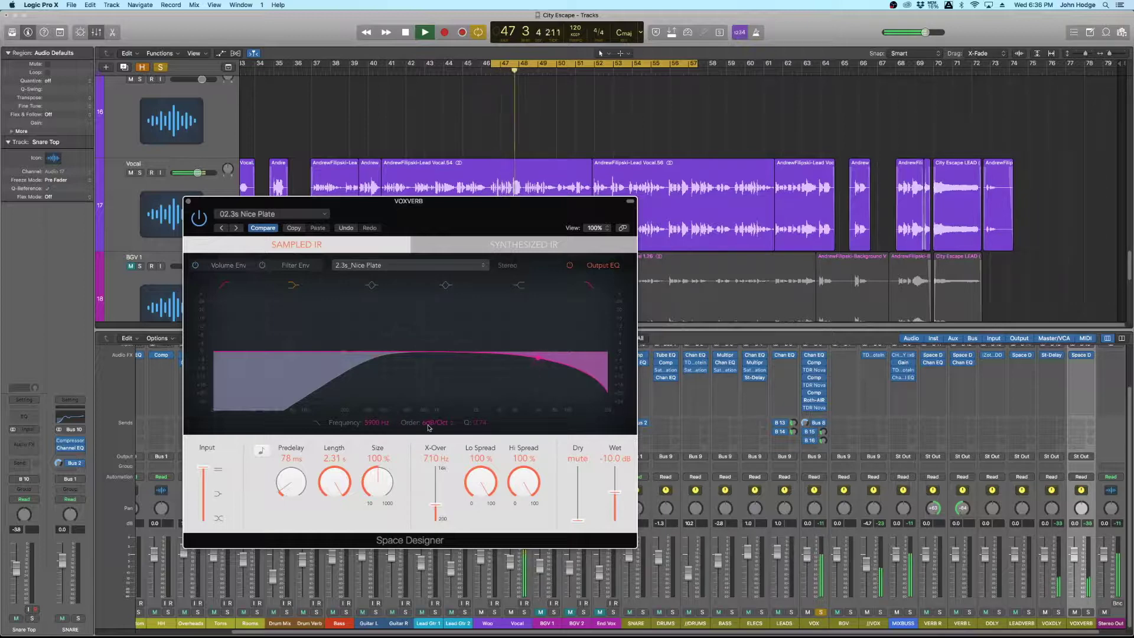
{"action": "left_click_drag", "start_coordinate": [388, 427], "coordinate": [389, 420]}
{"action": "key", "text": "space"}
Set the reverb predelay to 70 ms and its length to 2.24 s, listening to the soloed vocal.
{"action": "left_click_drag", "start_coordinate": [298, 489], "coordinate": [292, 488]}
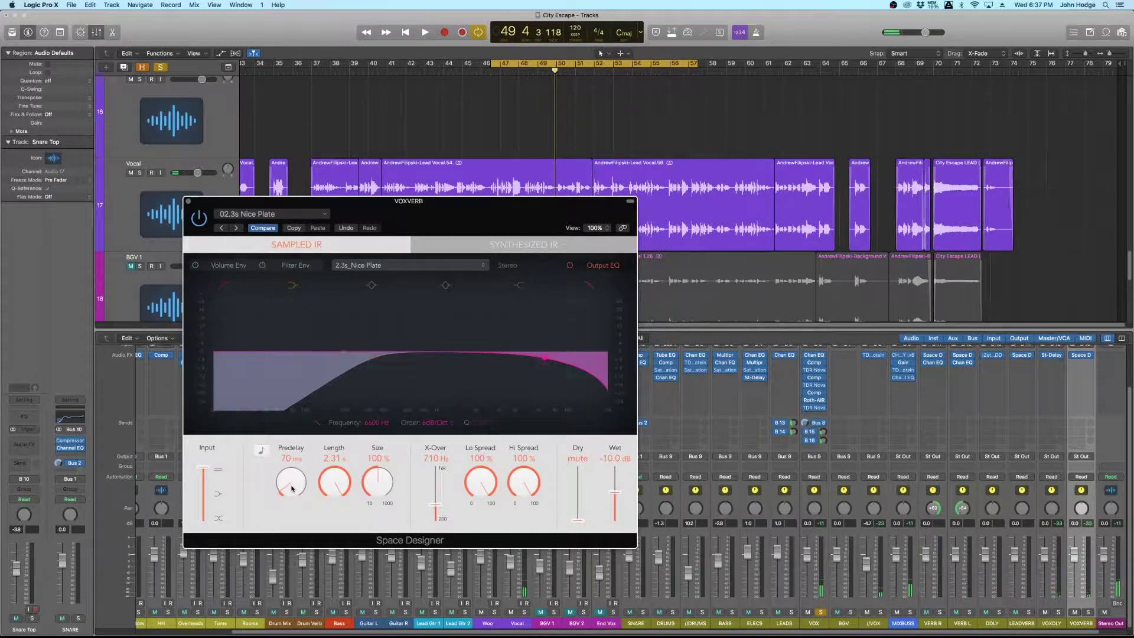
{"action": "key", "text": "space"}
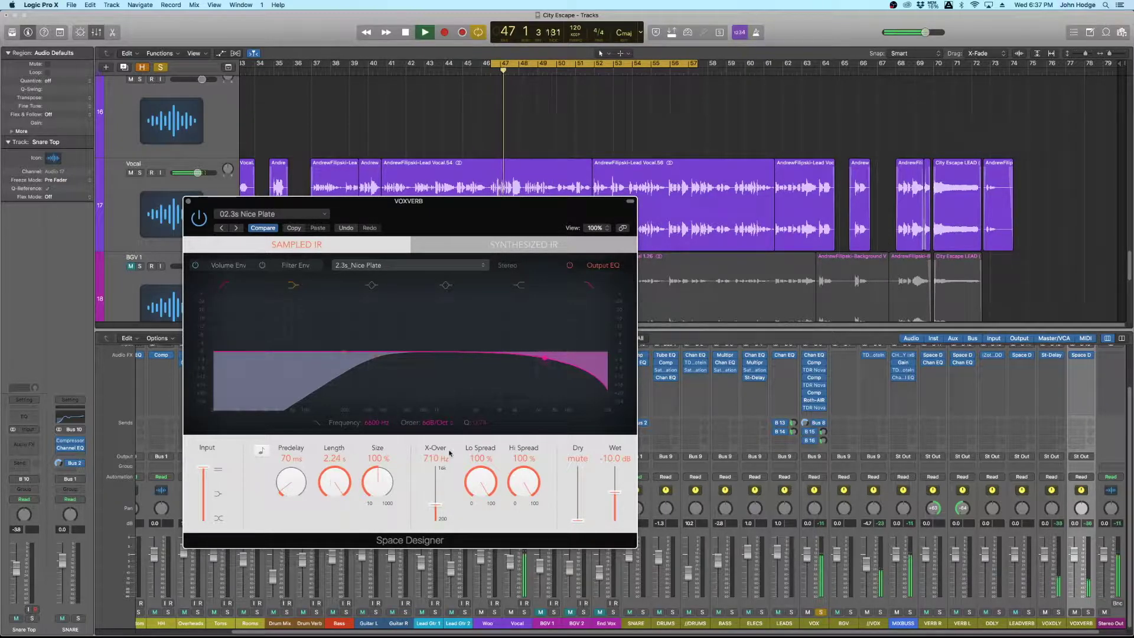
{"action": "key", "text": "space"}
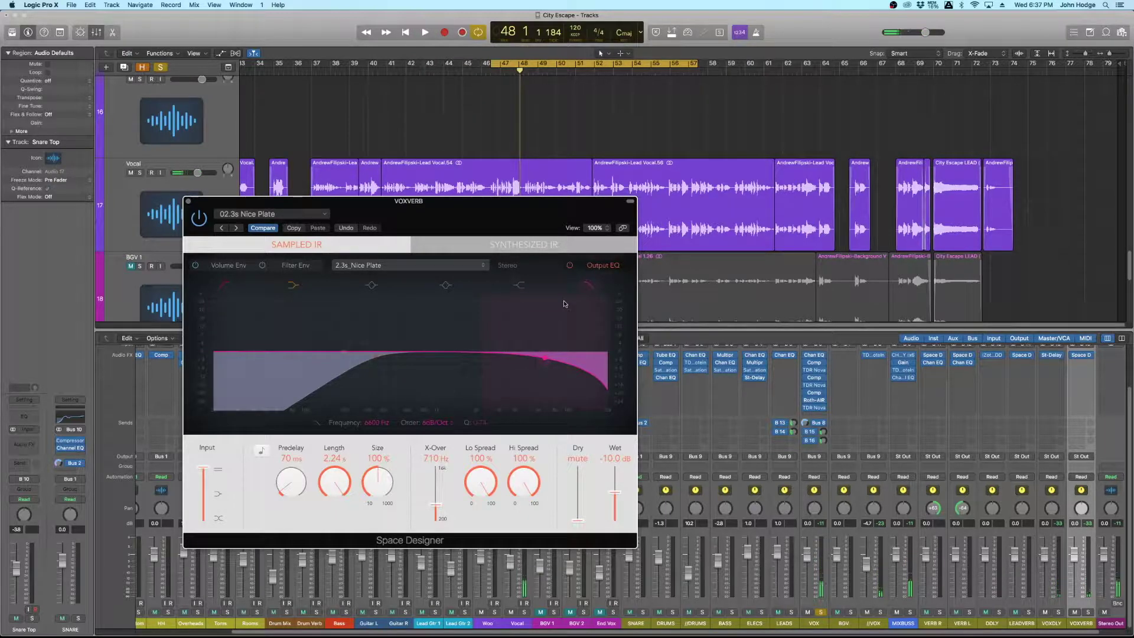
Raise the Output EQ high cut to about 7900 Hz and listen briefly to the soloed vocal.
{"action": "left_click_drag", "start_coordinate": [547, 364], "coordinate": [554, 362]}
{"action": "key", "text": "space"}
{"action": "key", "text": "space"}
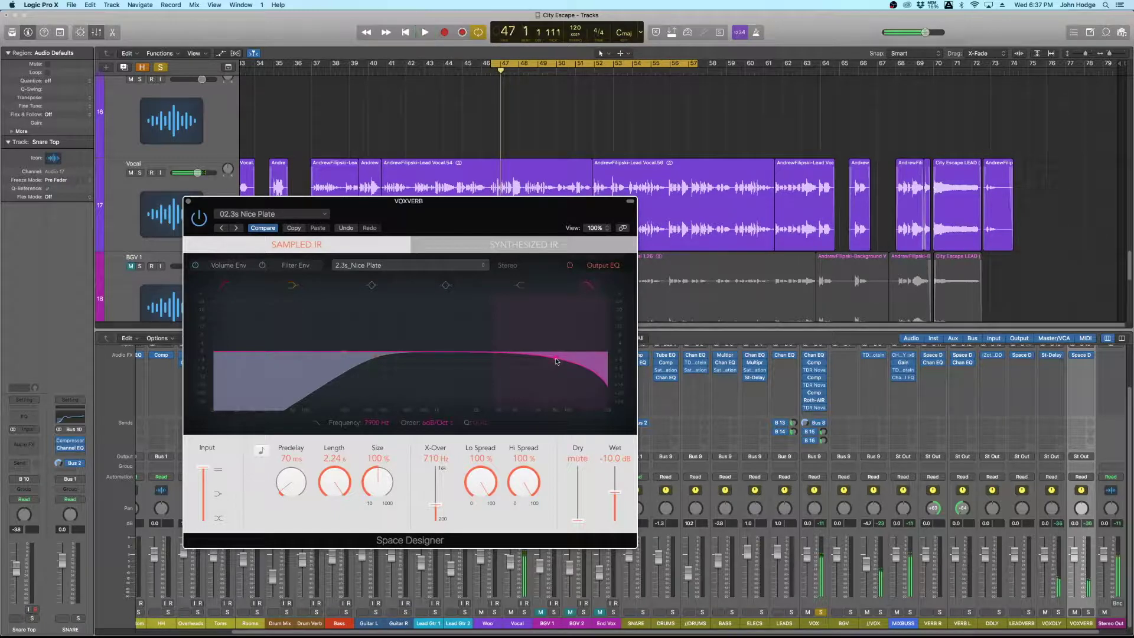
With VOX unsoloed and the reverb window closed, set the VOX send to Bus 16 to about -17.6 dB in the full mix.
{"action": "left_click", "coordinate": [821, 615]}
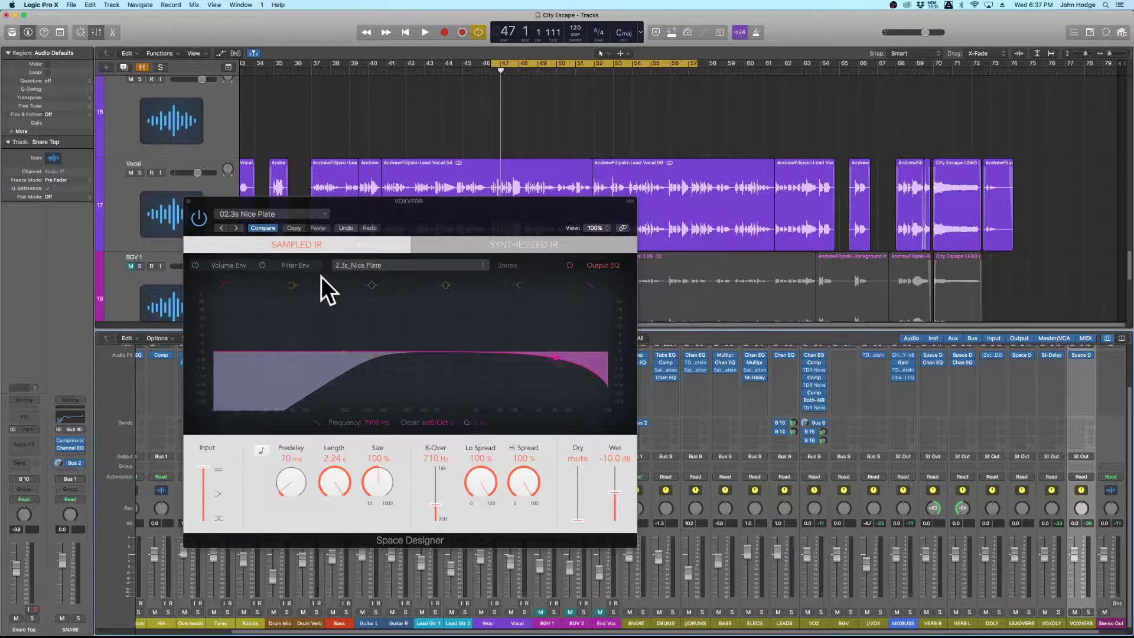
{"action": "left_click", "coordinate": [188, 203]}
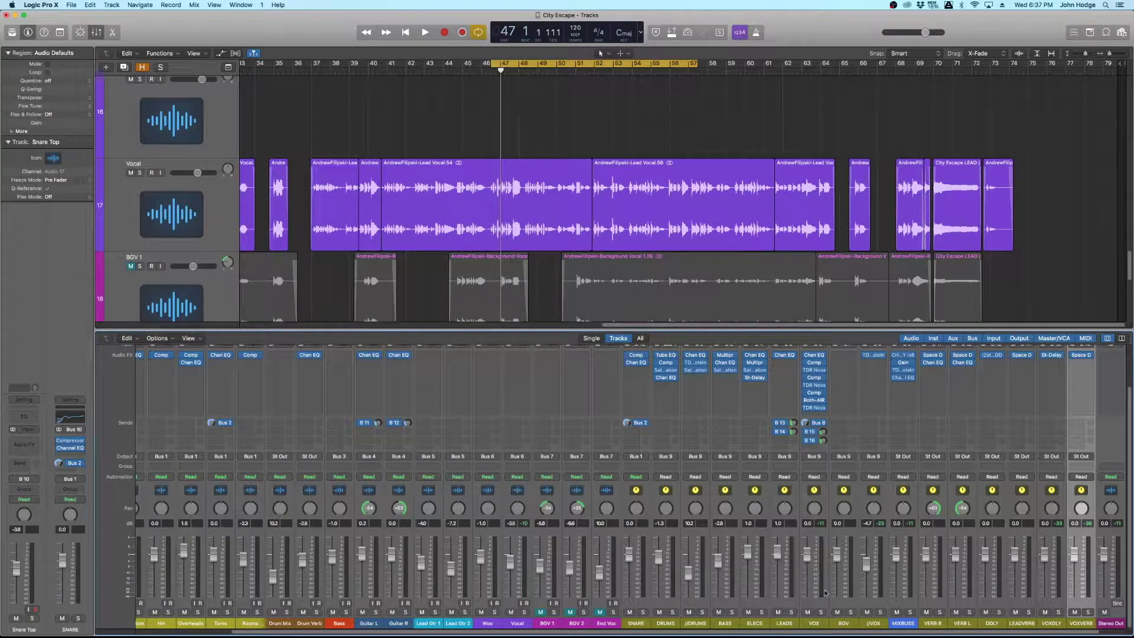
{"action": "key", "text": "space"}
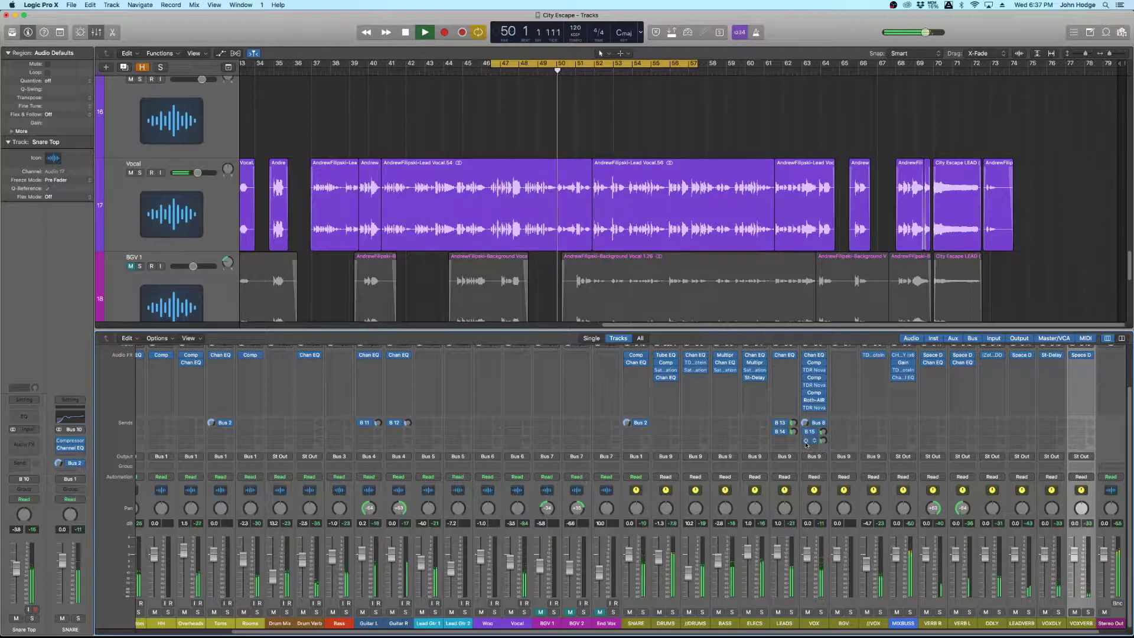
{"action": "left_click_drag", "start_coordinate": [823, 442], "coordinate": [822, 444]}
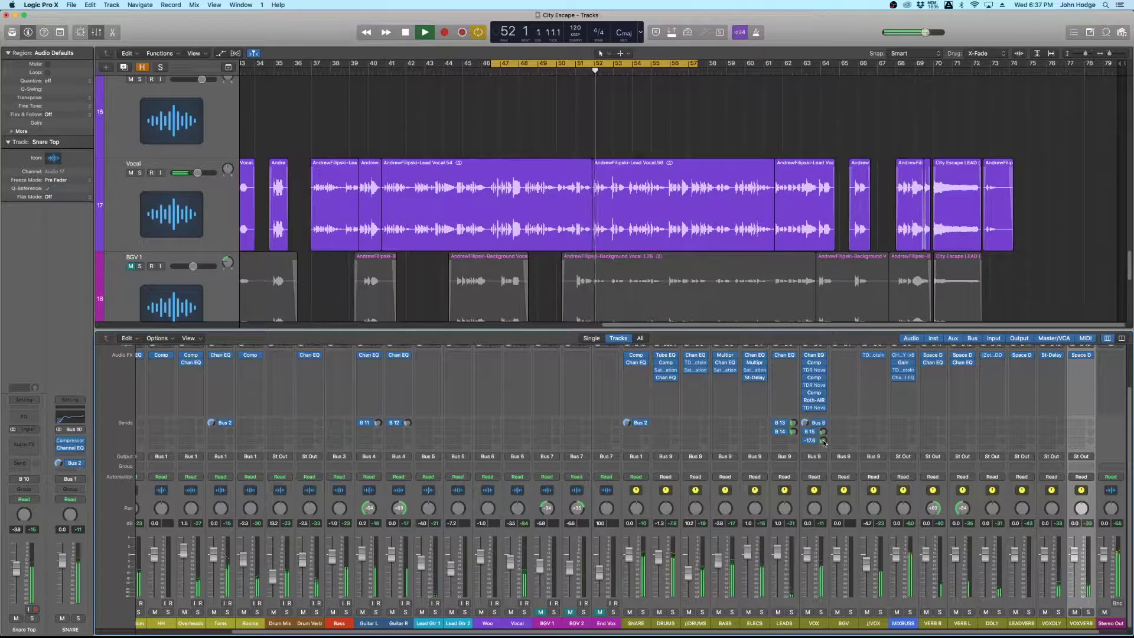
{"action": "key", "text": "space"}
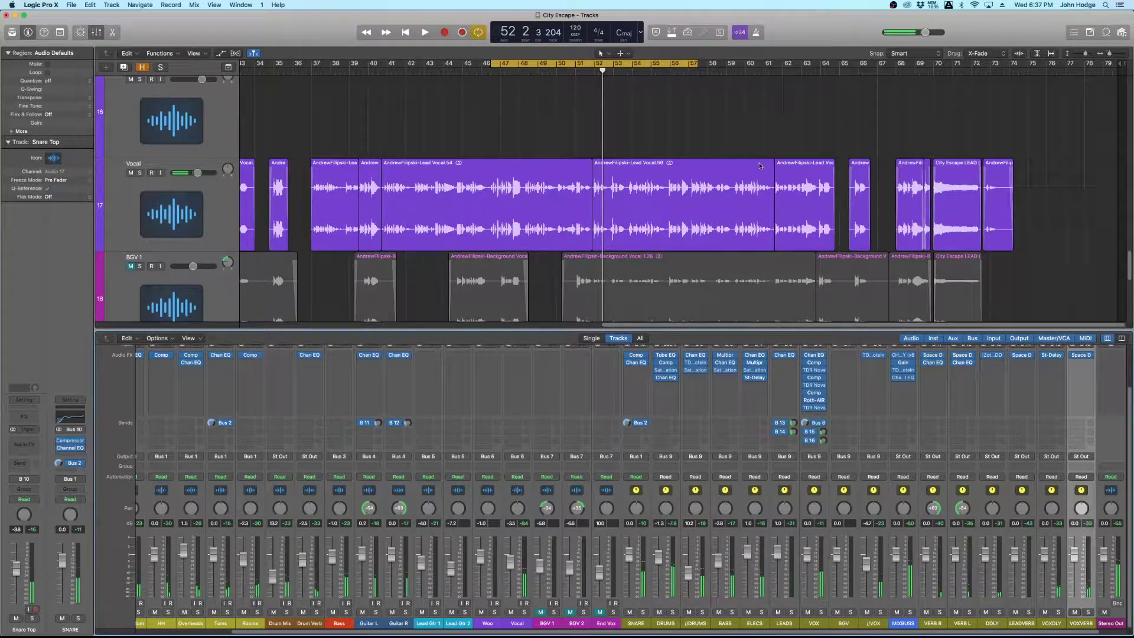
Turn off cycle mode and play the full mix from bar 34 in short passes to hear the vocal reverb.
{"action": "left_click", "coordinate": [595, 60]}
{"action": "left_click", "coordinate": [255, 70]}
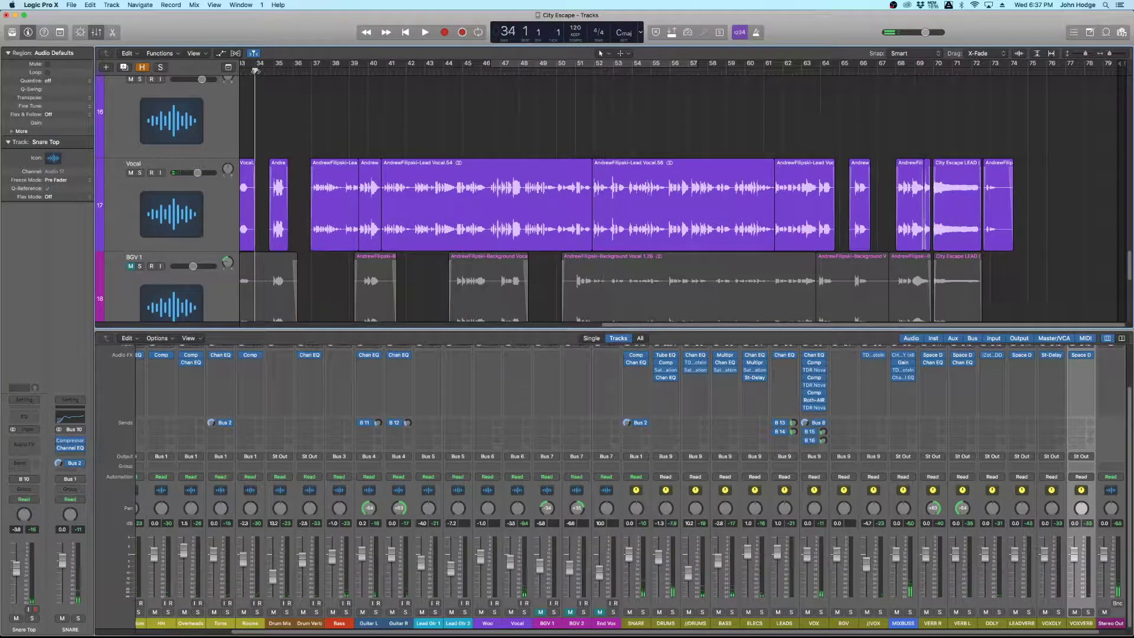
{"action": "key", "text": "space"}
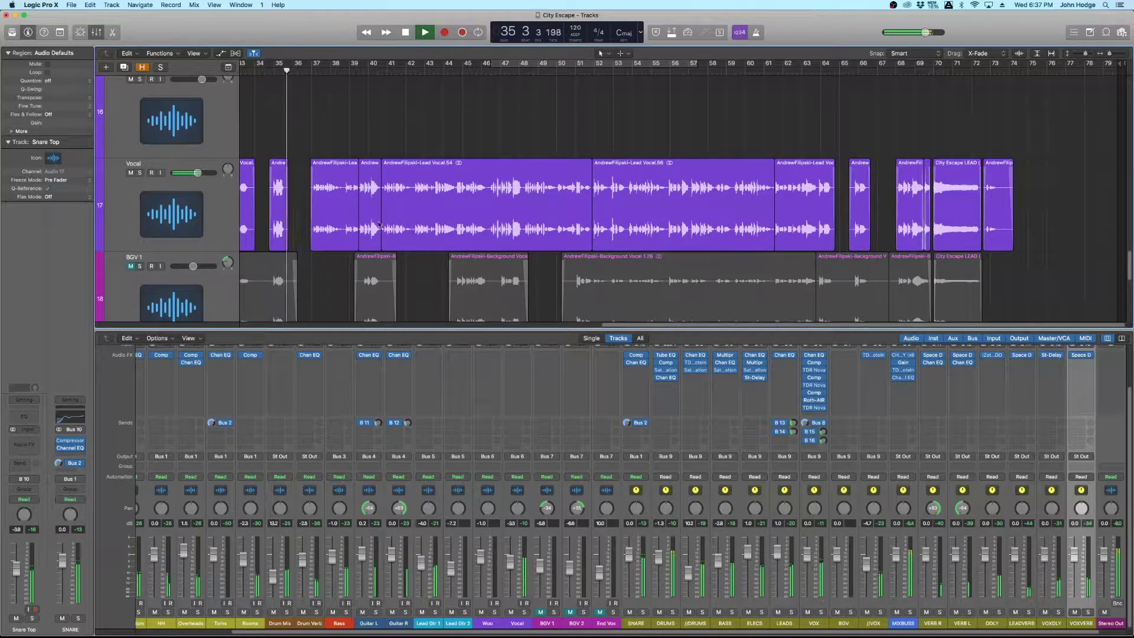
{"action": "key", "text": "space"}
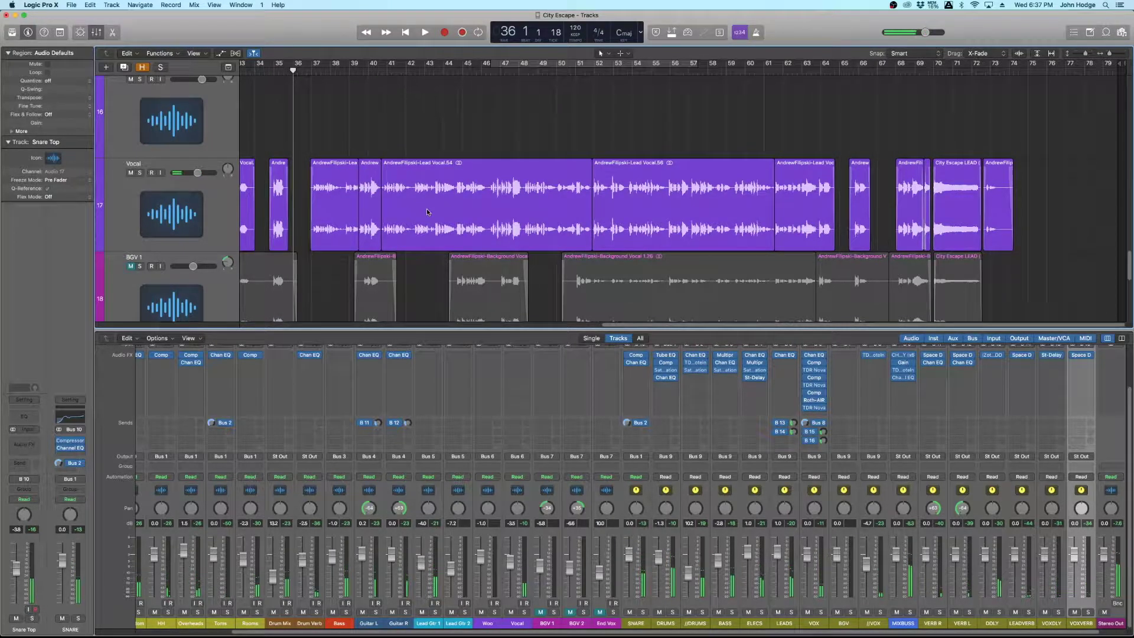
{"action": "key", "text": "space"}
{"action": "key", "text": "space"}
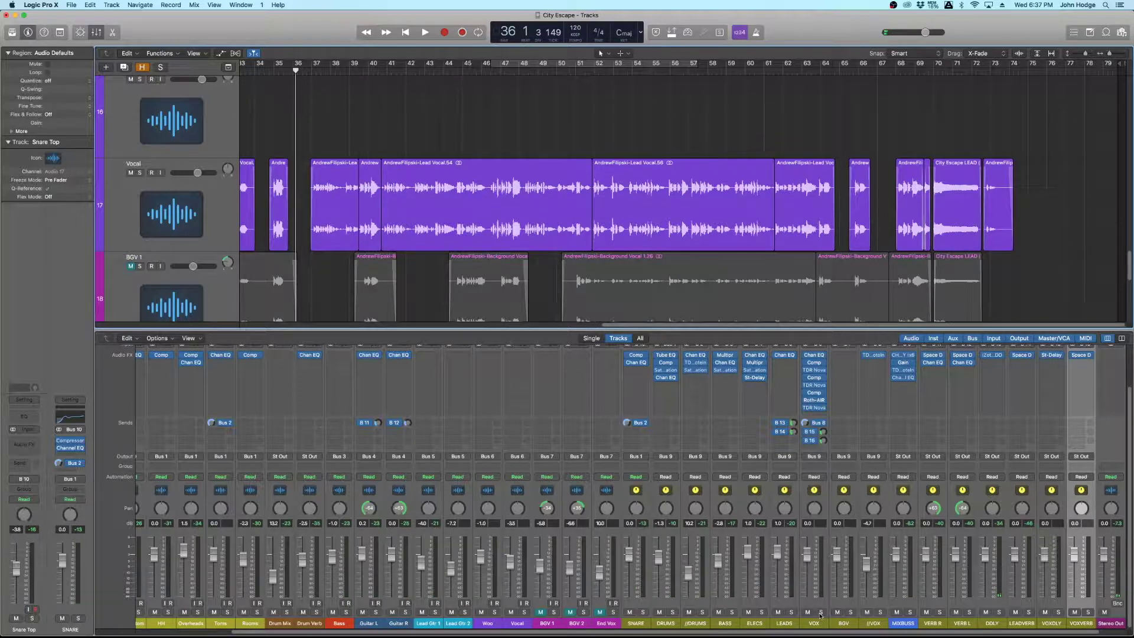
Play the full mix from bar 60 to about bar 64 to check the vocal reverb blend.
{"action": "left_click", "coordinate": [747, 70]}
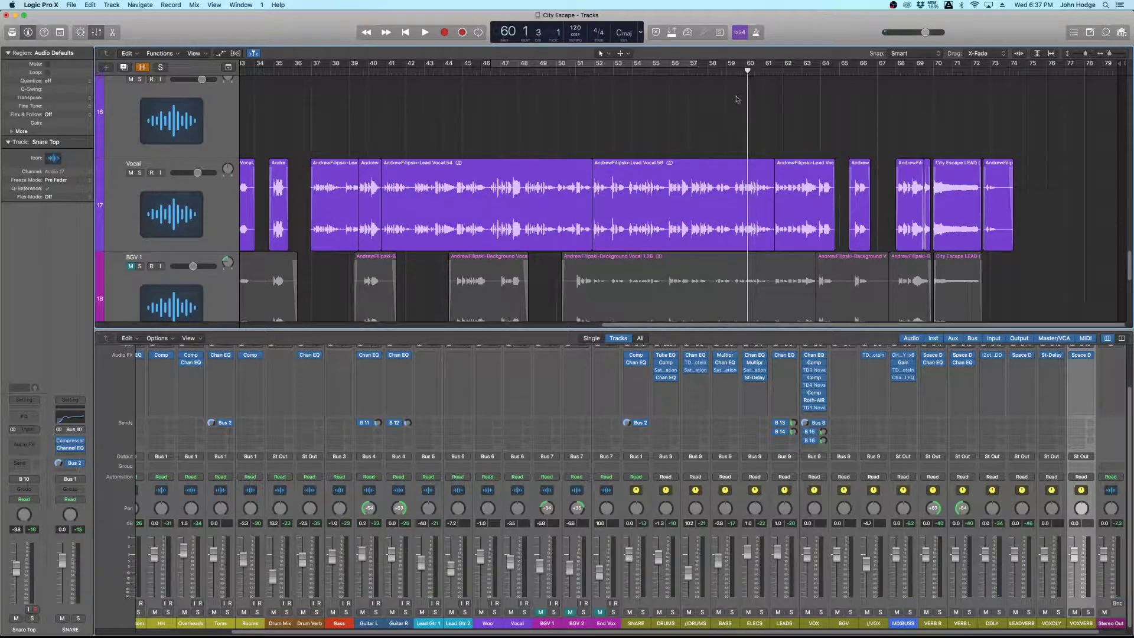
{"action": "key", "text": "space"}
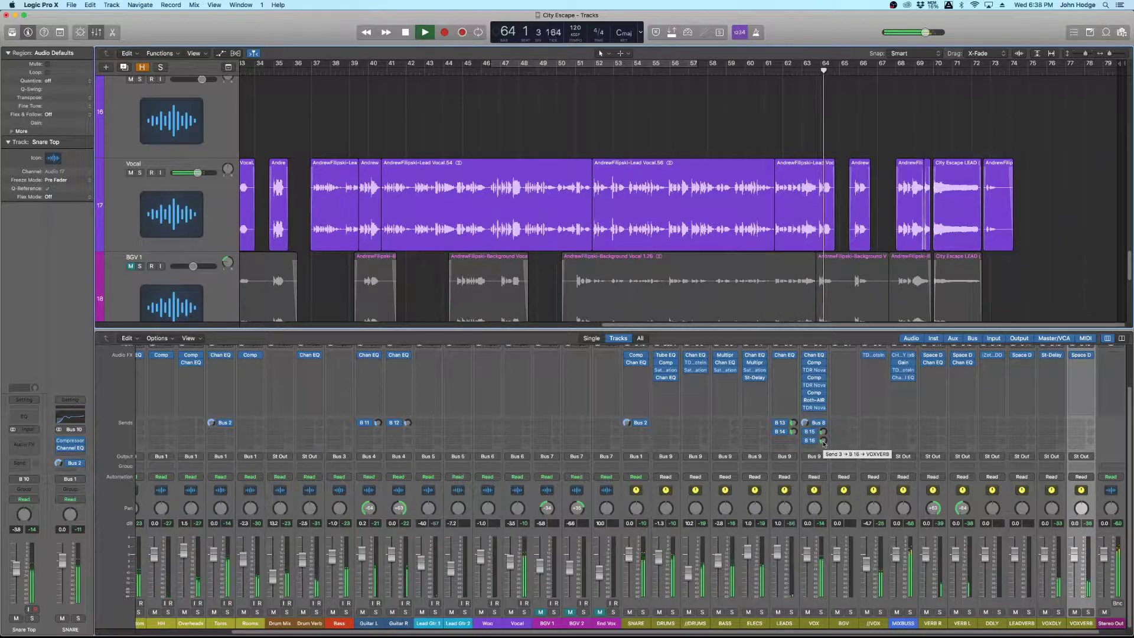
{"action": "key", "text": "space"}
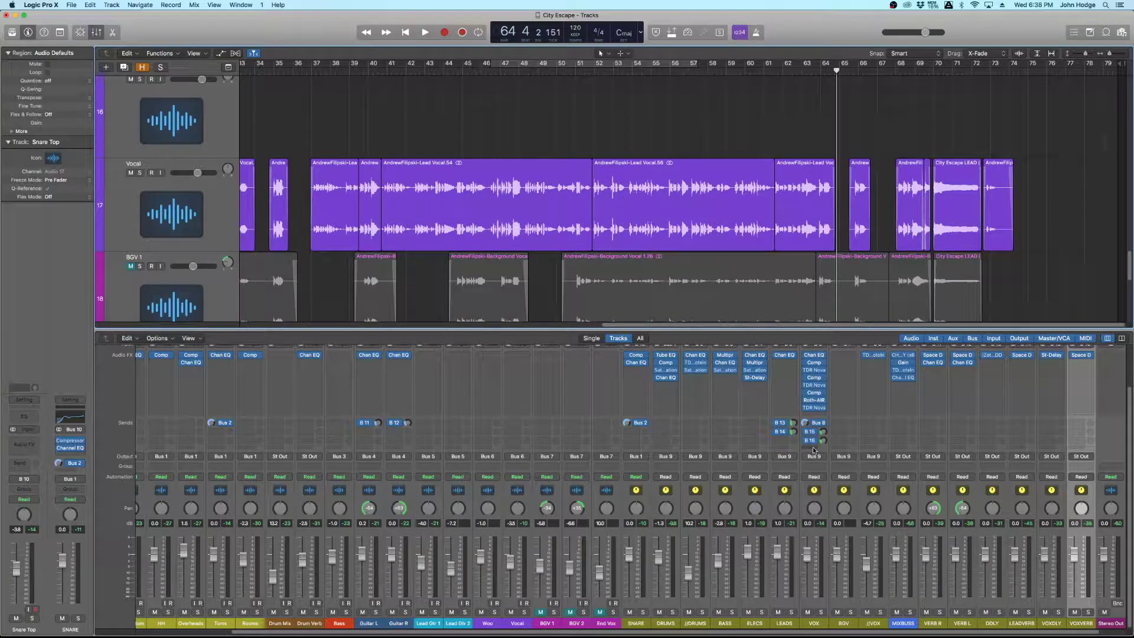
Add a send to Bus 17 on the VOX channel and name its new aux channel VOXDIST.
{"action": "left_click", "coordinate": [814, 448]}
{"action": "mouse_move", "coordinate": [826, 489]}
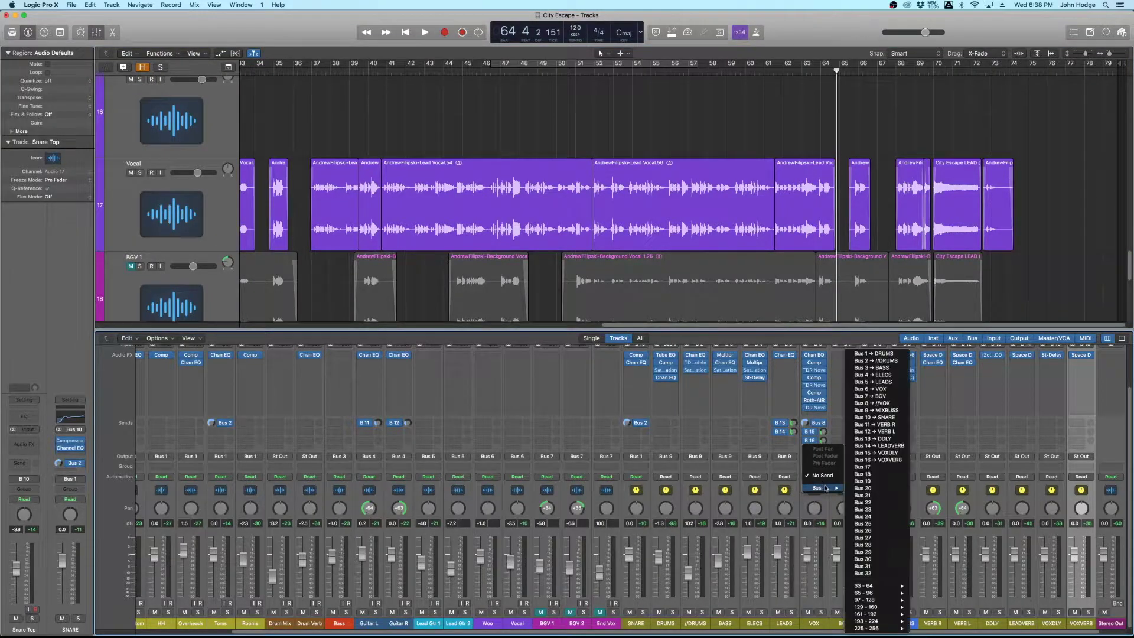
{"action": "left_click", "coordinate": [852, 474]}
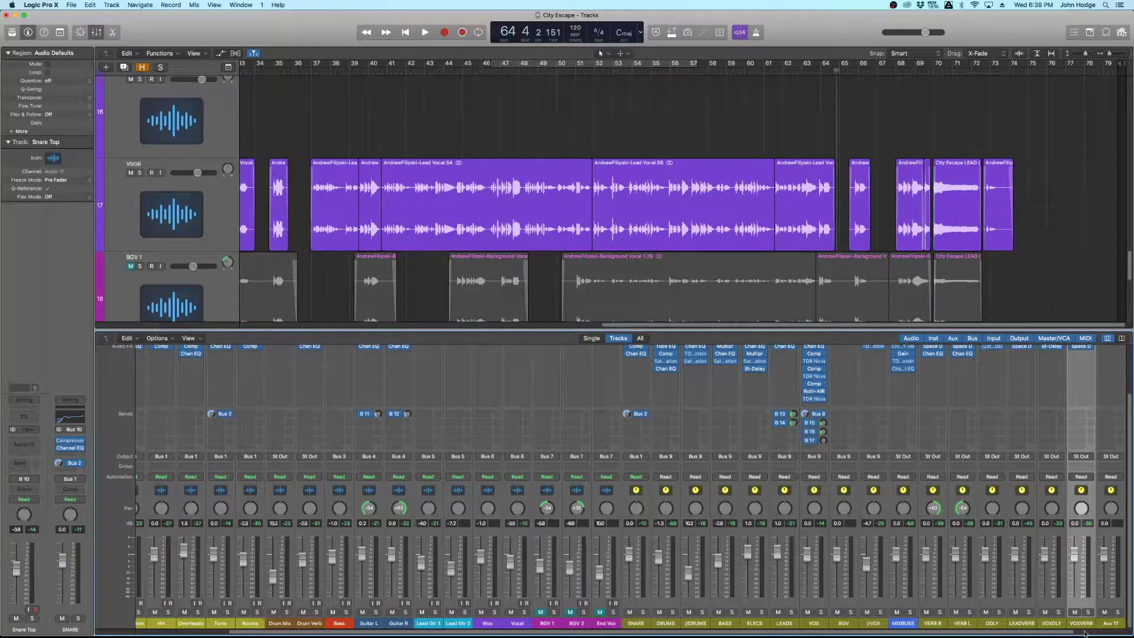
{"action": "scroll", "coordinate": [1087, 634], "scroll_direction": "right", "scroll_amount": 3}
{"action": "left_click", "coordinate": [1063, 624]}
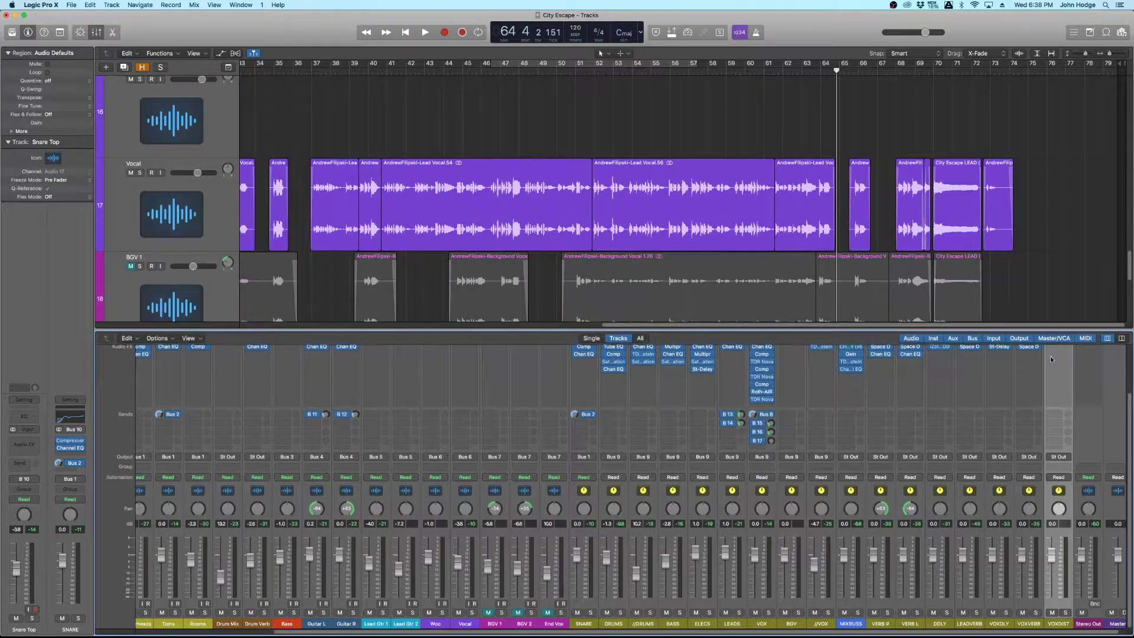
Insert the Distortion plug-in in VOXDIST's first effect slot and move its window over the arrangement.
{"action": "scroll", "coordinate": [1059, 449], "scroll_direction": "up", "scroll_amount": 3}
{"action": "left_click", "coordinate": [1060, 388]}
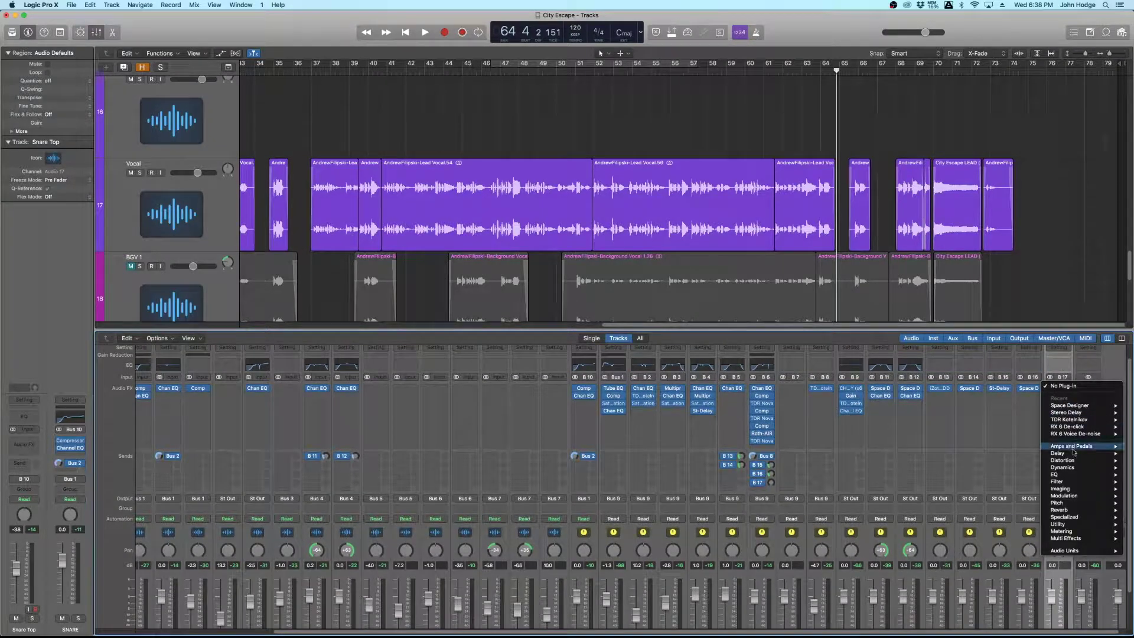
{"action": "mouse_move", "coordinate": [1063, 461]}
{"action": "mouse_move", "coordinate": [1007, 468]}
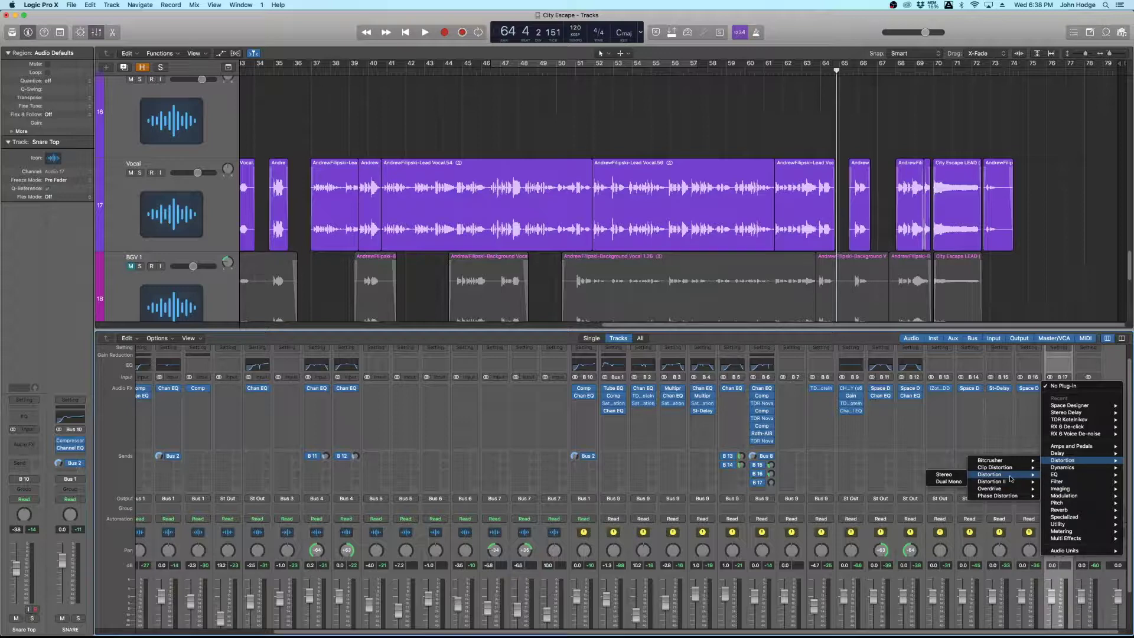
{"action": "left_click", "coordinate": [958, 482]}
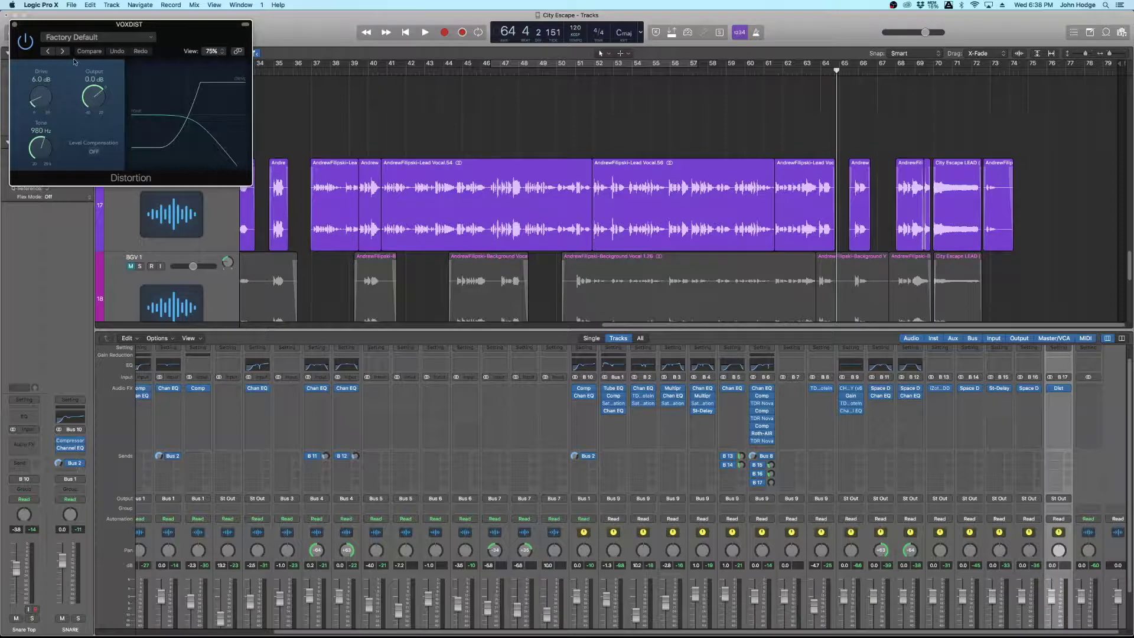
{"action": "left_click_drag", "start_coordinate": [191, 36], "coordinate": [502, 252]}
Solo VOX, cycle playback from about bar 46 to 57 and raise the VOX send to Bus 17.
{"action": "scroll", "coordinate": [768, 473], "scroll_direction": "down", "scroll_amount": 2}
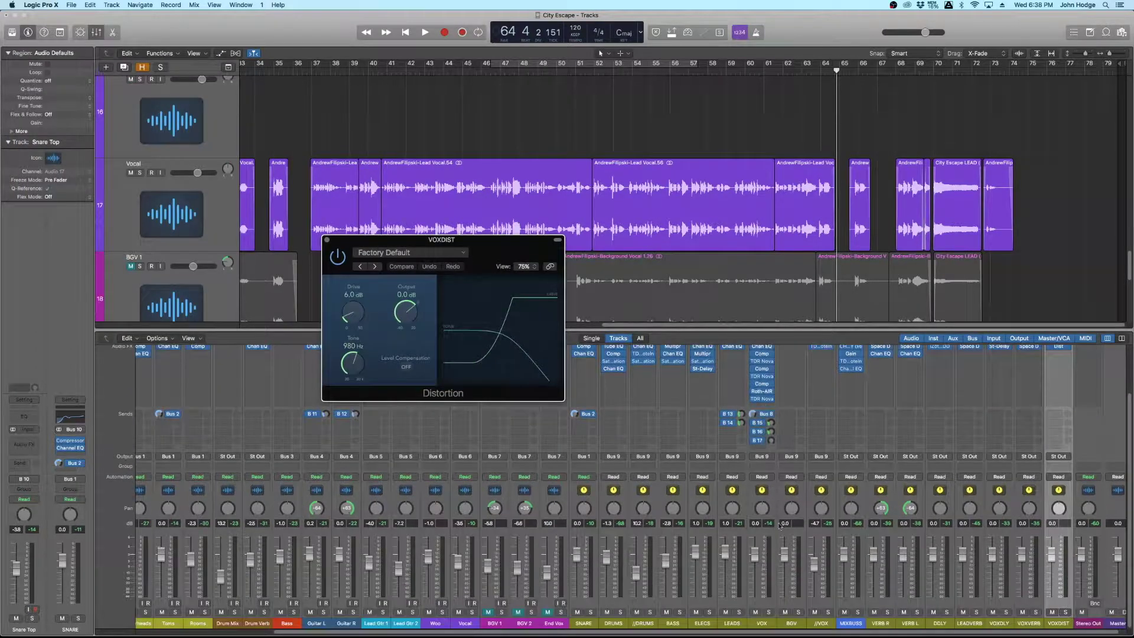
{"action": "left_click", "coordinate": [769, 612]}
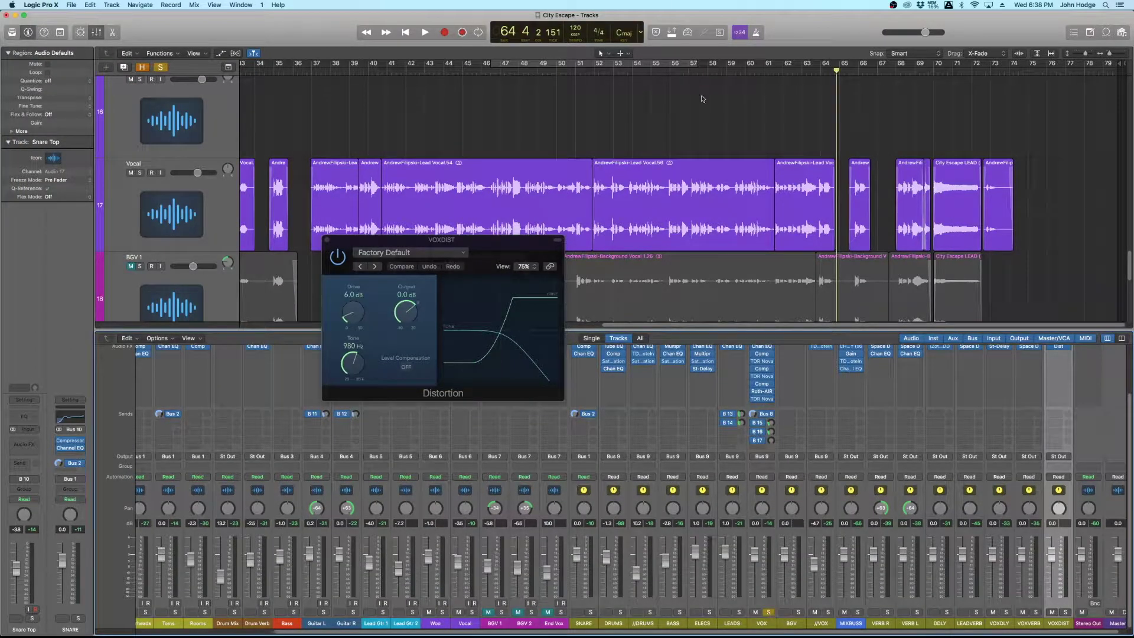
{"action": "left_click", "coordinate": [617, 69]}
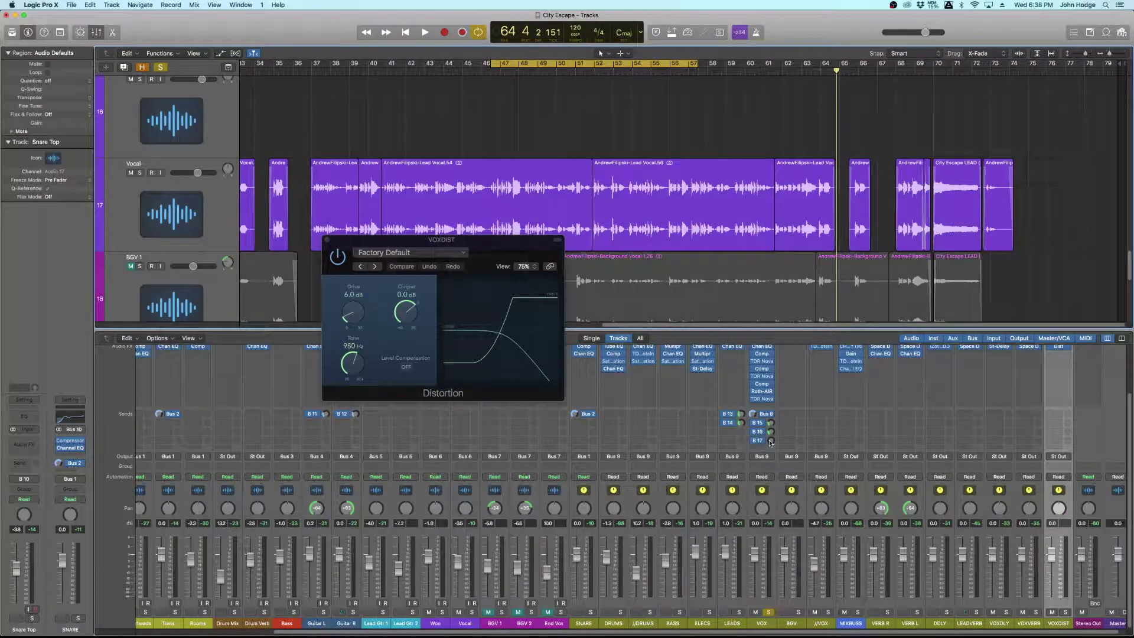
{"action": "key", "text": "space"}
{"action": "left_click_drag", "start_coordinate": [771, 440], "coordinate": [771, 389]}
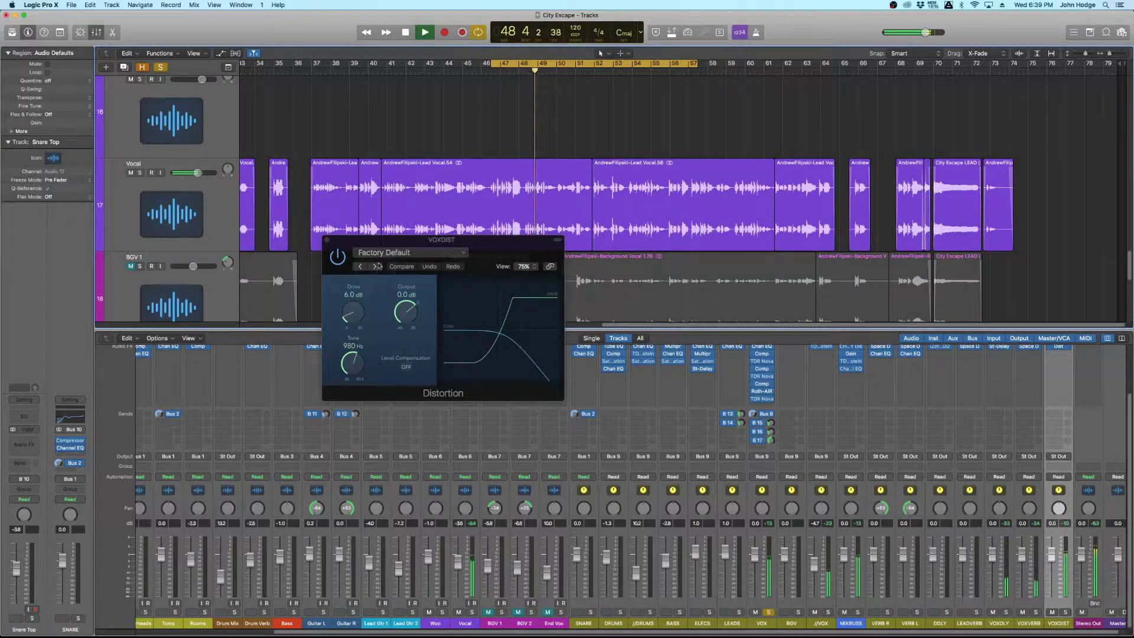
Solo VOXDIST instead of VOX and audition the Crunch Distortion, Heavy Distortion and Warm Distortion presets.
{"action": "left_click", "coordinate": [768, 613]}
{"action": "left_click", "coordinate": [1065, 612]}
{"action": "left_click", "coordinate": [378, 269]}
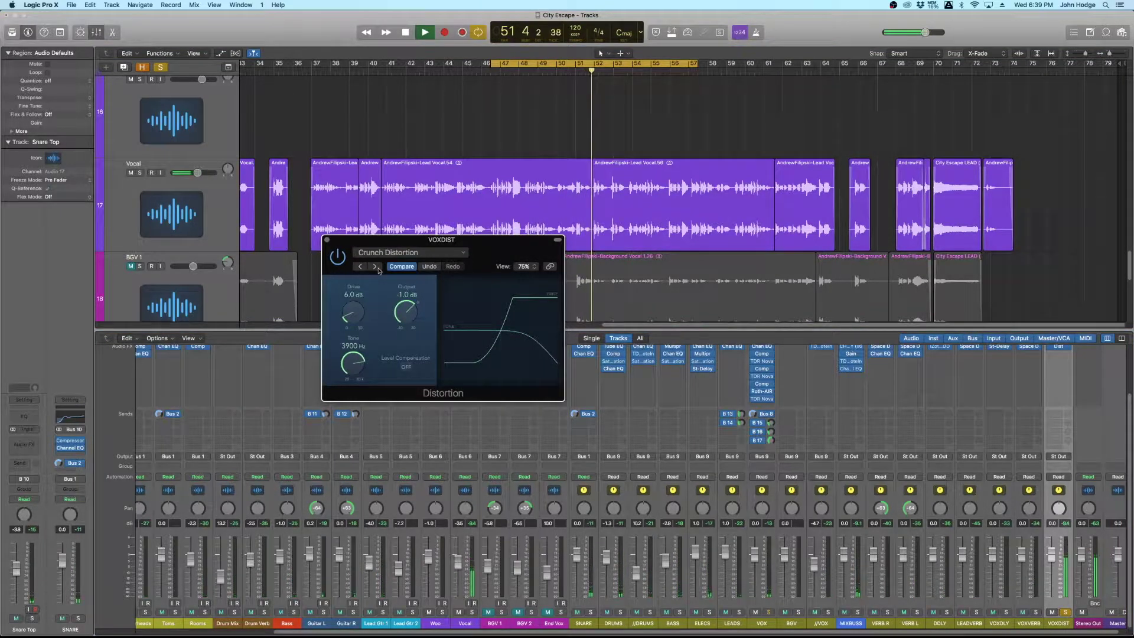
{"action": "left_click", "coordinate": [376, 268]}
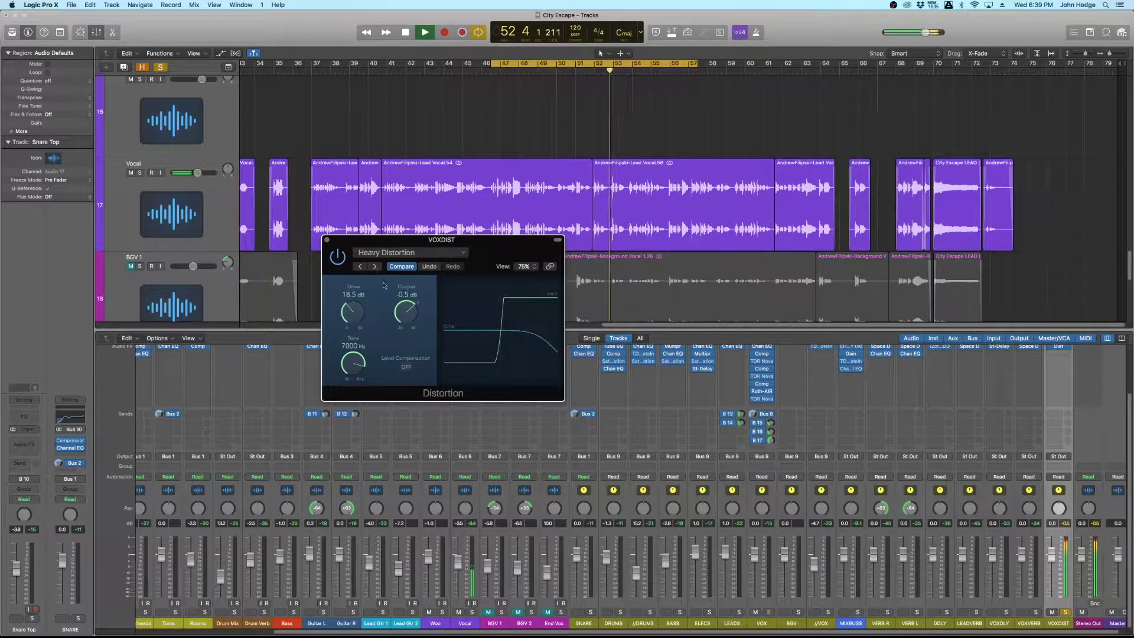
{"action": "left_click", "coordinate": [376, 268]}
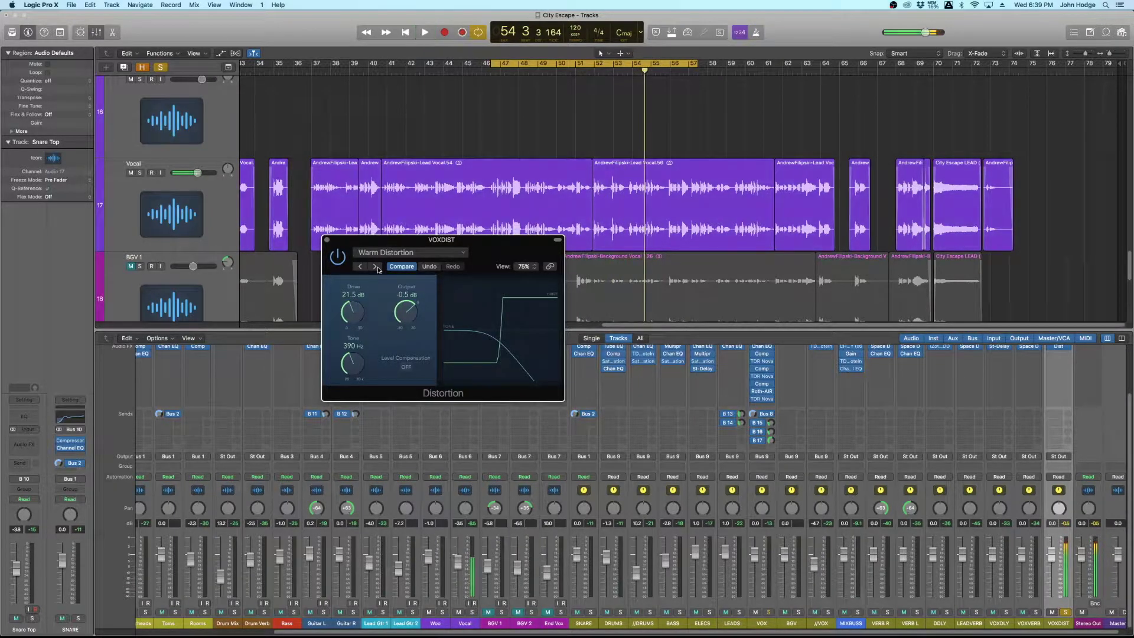
{"action": "left_click", "coordinate": [770, 441]}
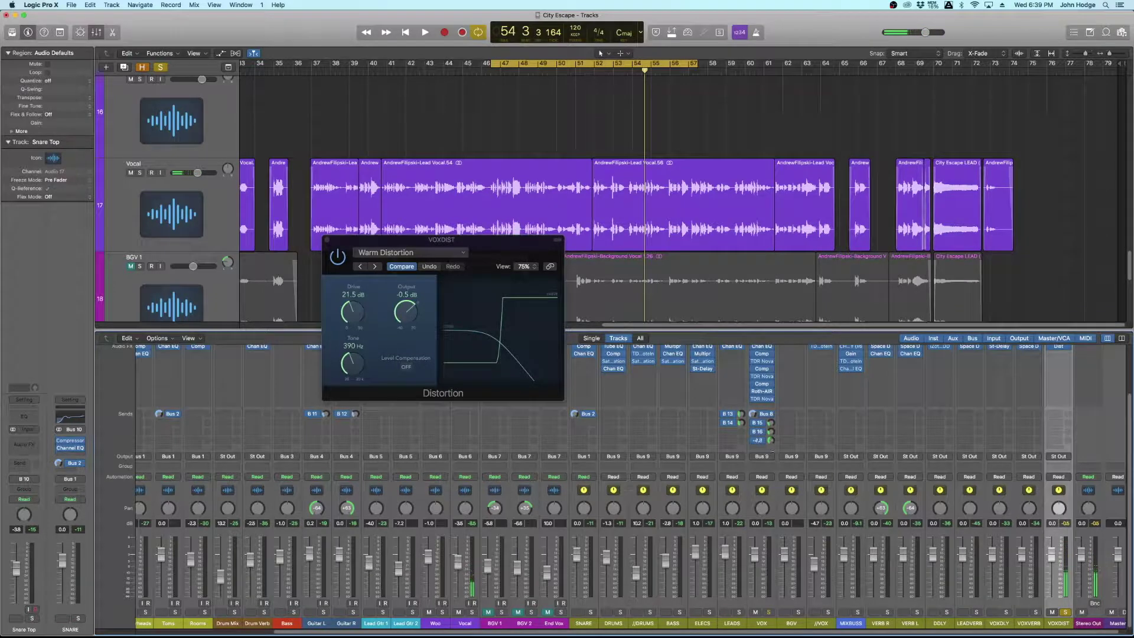
Lower the VOX send to Bus 17 to about -28 dB, load the Heavy Distortion preset, and close the plug-in with VOXDIST unsoloed.
{"action": "left_click", "coordinate": [375, 267]}
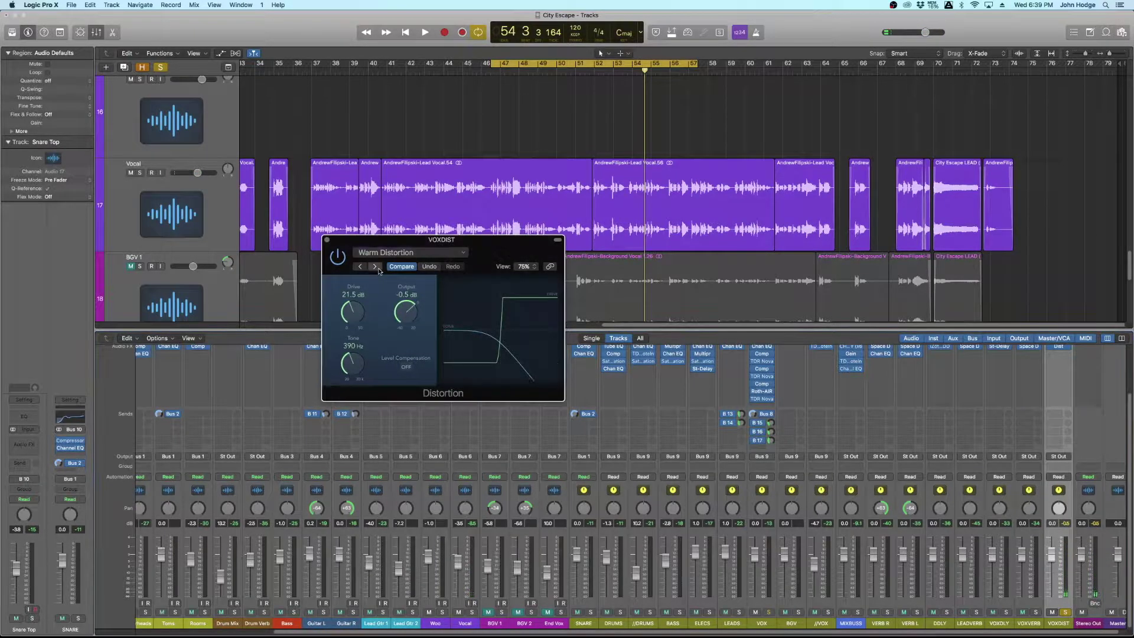
{"action": "key", "text": "space"}
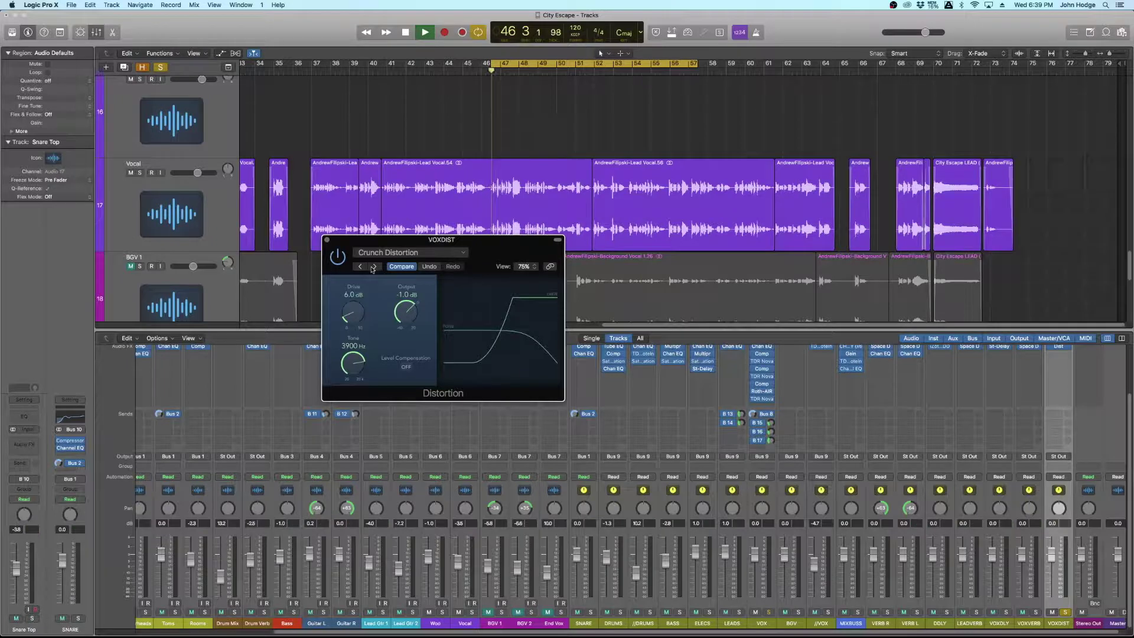
{"action": "left_click_drag", "start_coordinate": [770, 441], "coordinate": [772, 443]}
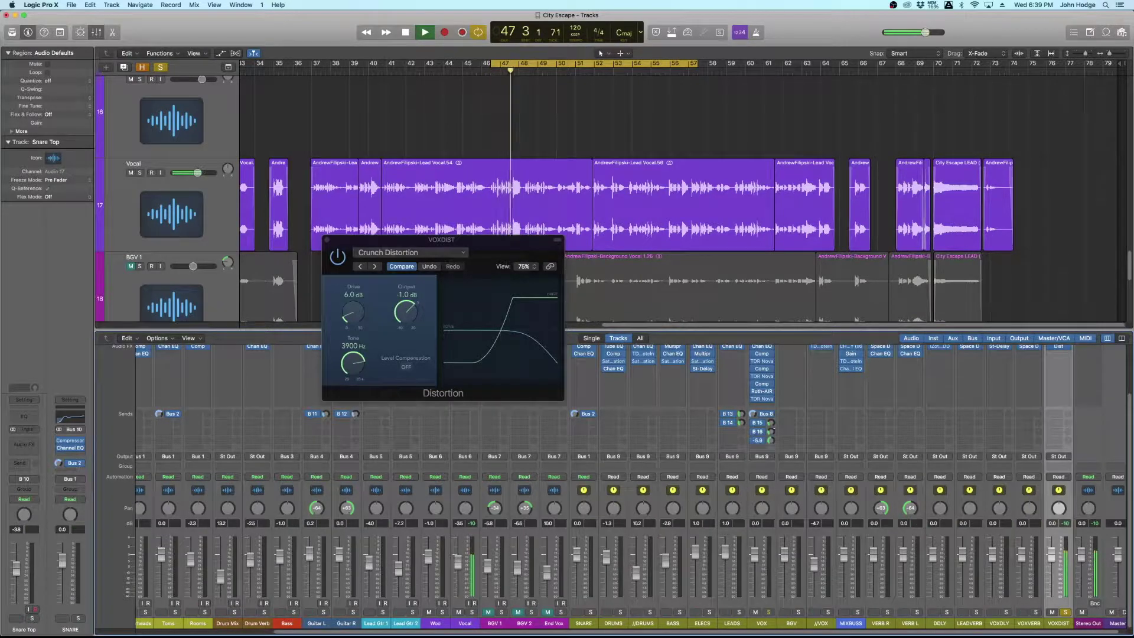
{"action": "left_click_drag", "start_coordinate": [772, 443], "coordinate": [785, 494]}
{"action": "left_click", "coordinate": [376, 267]}
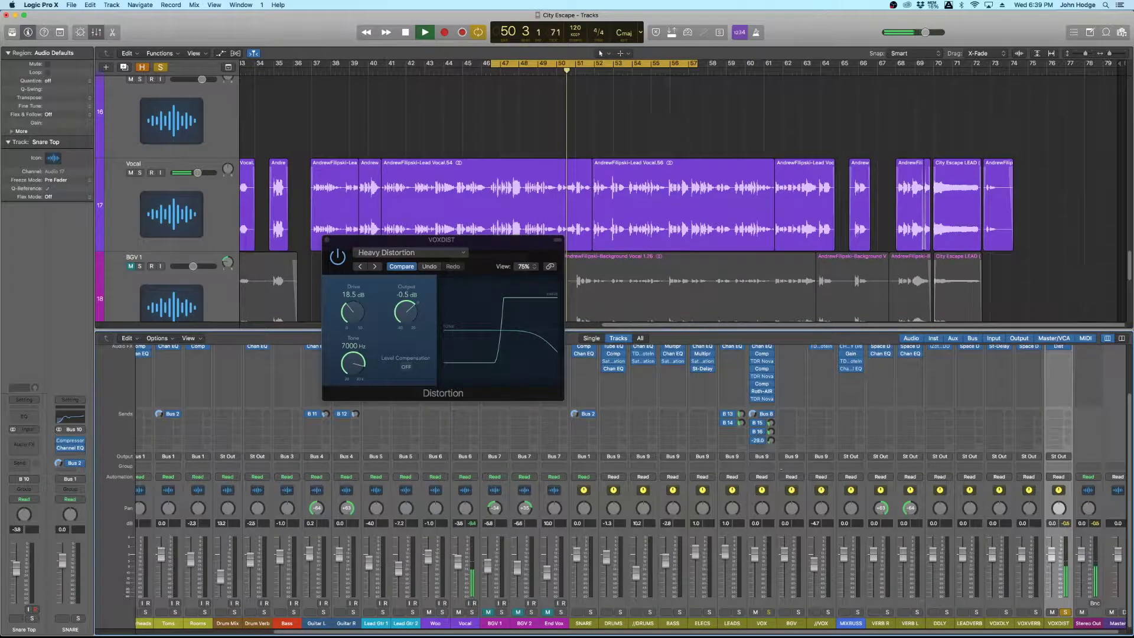
{"action": "key", "text": "space"}
{"action": "left_click", "coordinate": [1065, 612]}
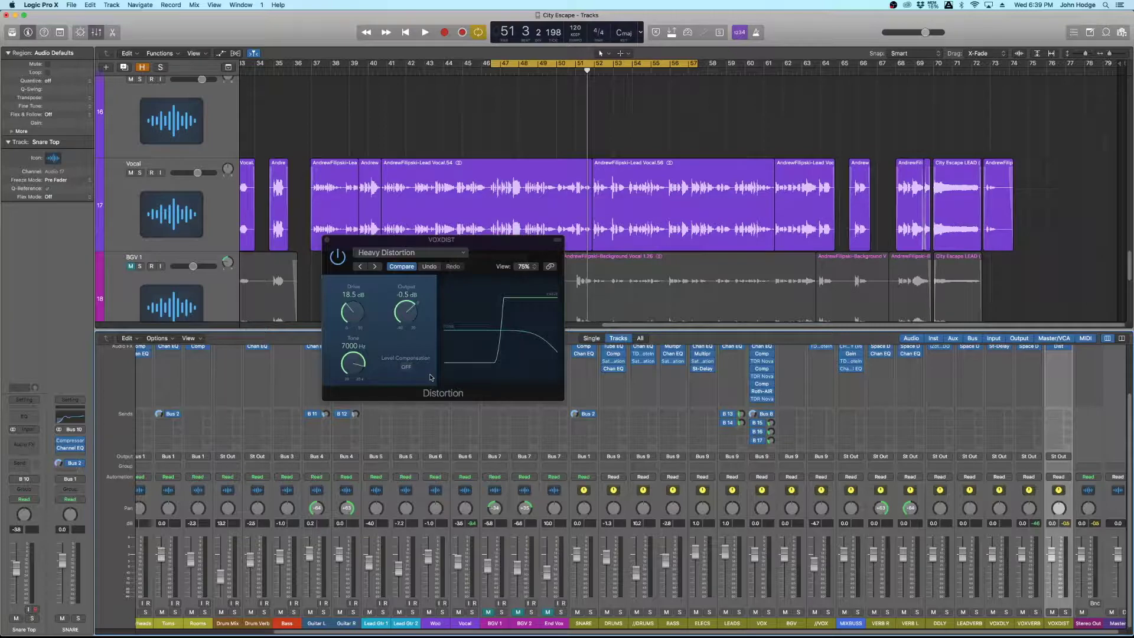
{"action": "left_click", "coordinate": [327, 243]}
Insert Softube's Saturation Knob below Distortion on VOXDIST and turn up its saturation.
{"action": "scroll", "coordinate": [1062, 404], "scroll_direction": "up", "scroll_amount": 3}
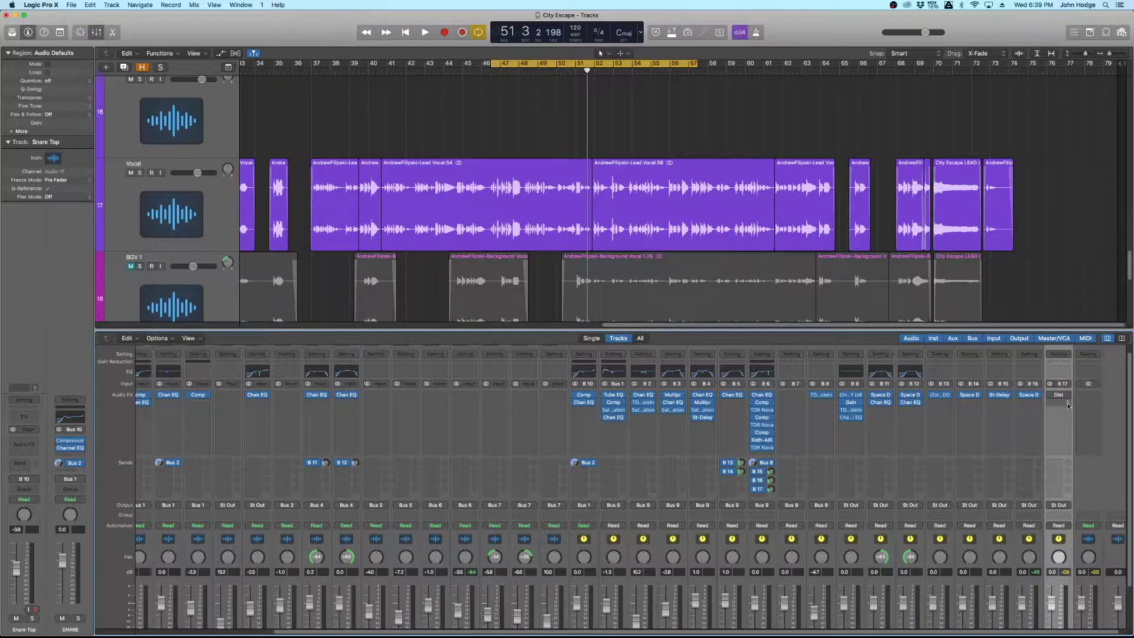
{"action": "left_click", "coordinate": [1068, 406]}
{"action": "mouse_move", "coordinate": [1082, 541]}
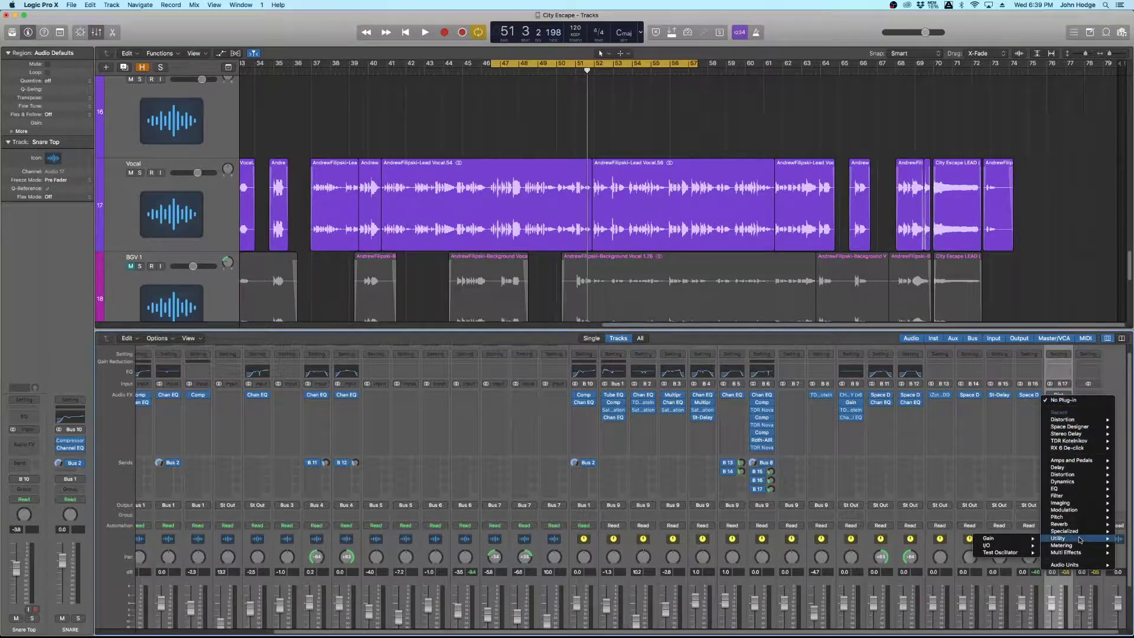
{"action": "mouse_move", "coordinate": [1069, 565]}
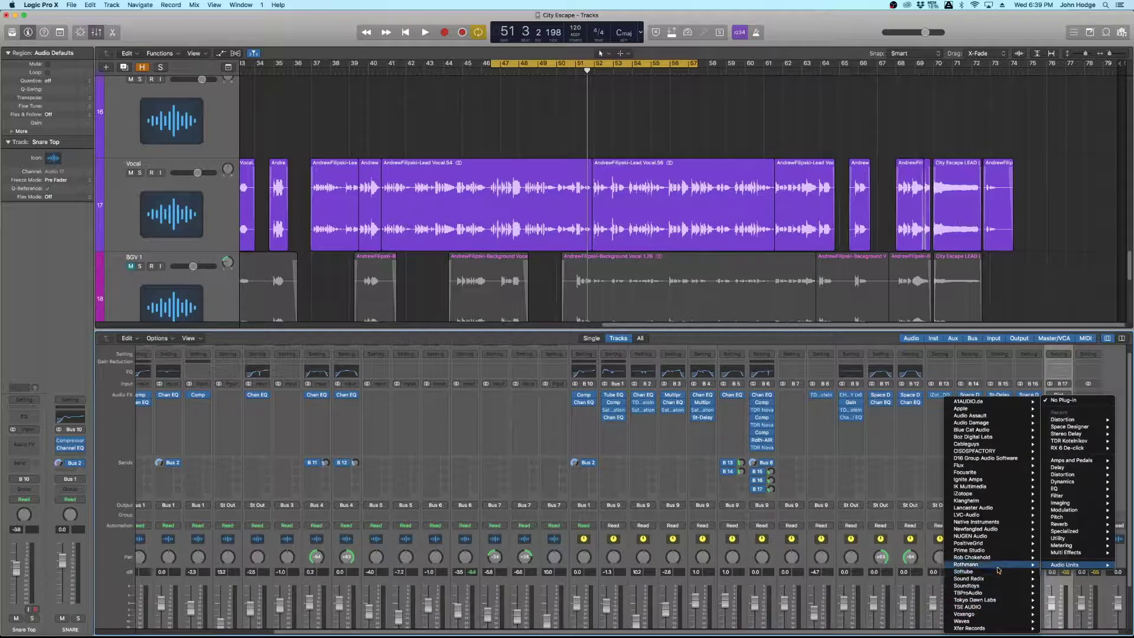
{"action": "mouse_move", "coordinate": [964, 572]}
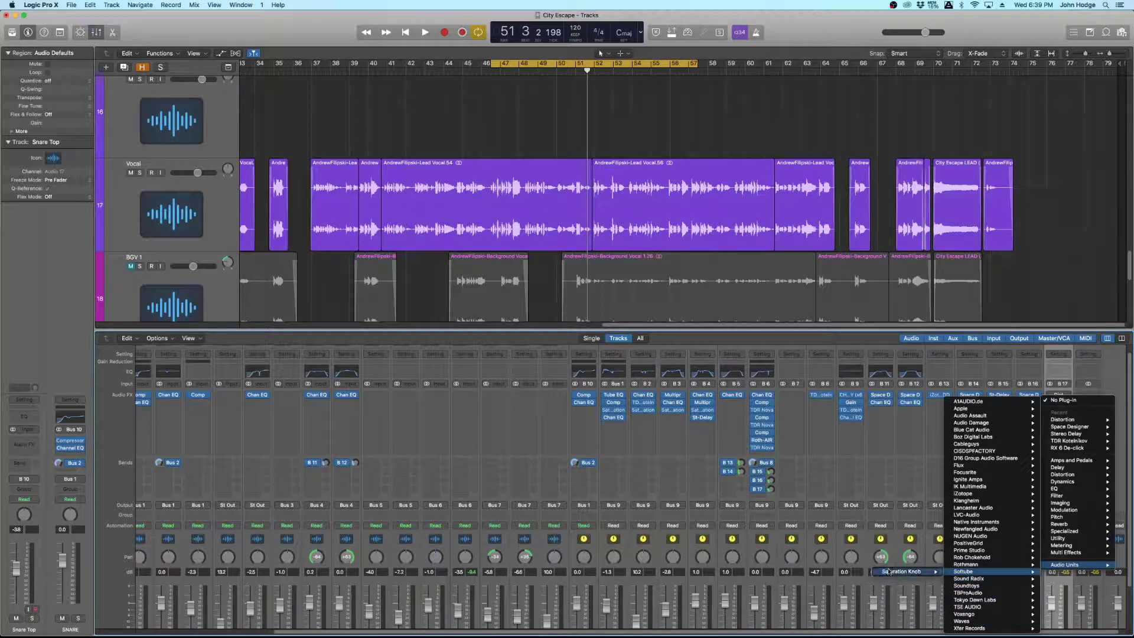
{"action": "left_click", "coordinate": [868, 573]}
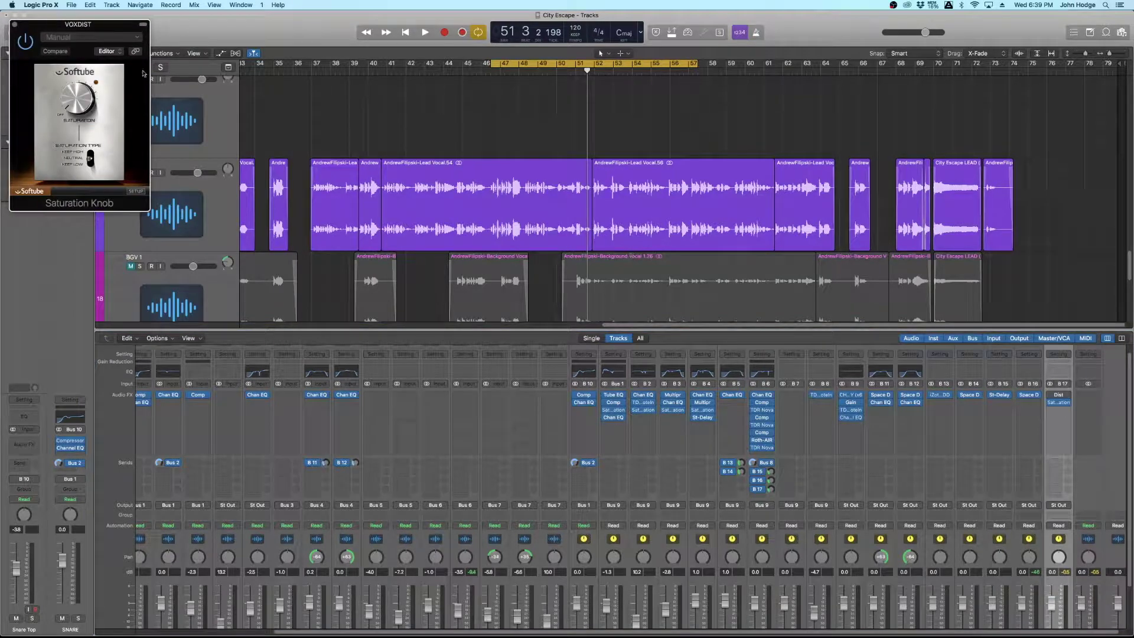
{"action": "left_click_drag", "start_coordinate": [102, 47], "coordinate": [832, 301]}
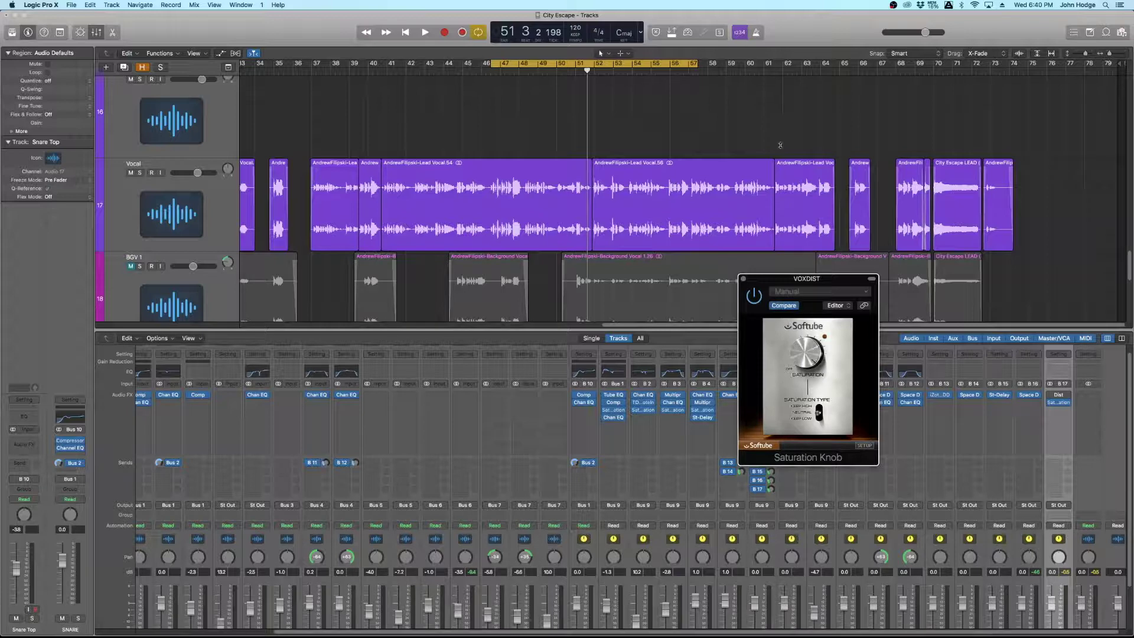
{"action": "left_click_drag", "start_coordinate": [807, 279], "coordinate": [787, 124]}
Play the full mix while adjusting the VOX send to Bus 17 to hear the distortion blend.
{"action": "left_click", "coordinate": [771, 489]}
{"action": "key", "text": "space"}
{"action": "left_click_drag", "start_coordinate": [771, 489], "coordinate": [771, 481]}
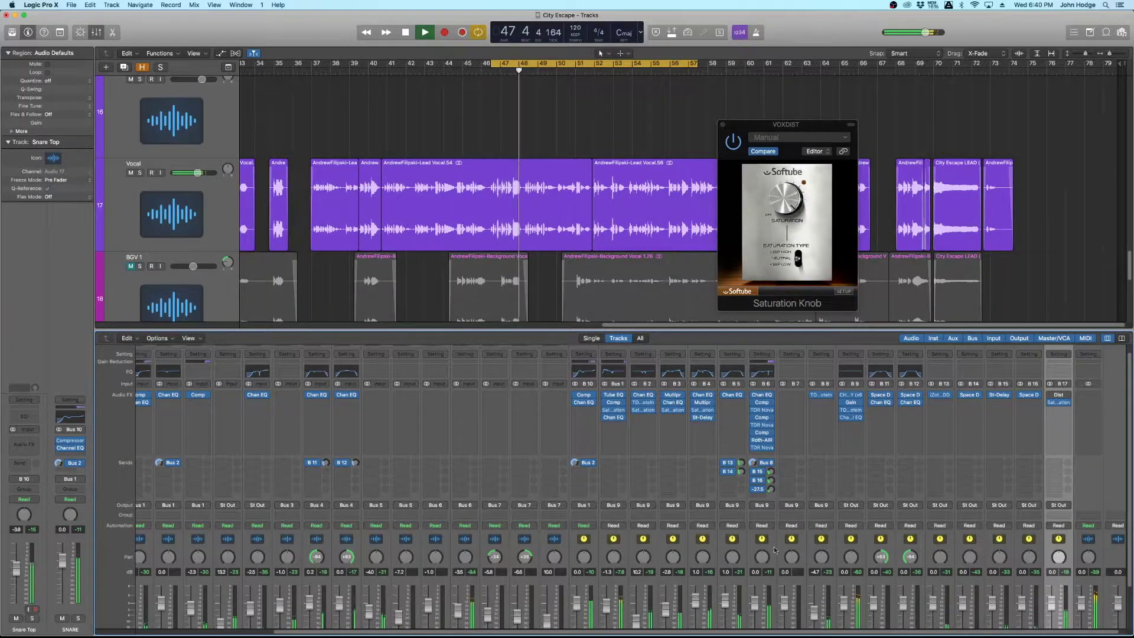
Solo VOXDIST and raise the VOX send to Bus 17 while checking the saturation on the looped section.
{"action": "scroll", "coordinate": [1058, 591], "scroll_direction": "down", "scroll_amount": 3}
{"action": "left_click", "coordinate": [1065, 613]}
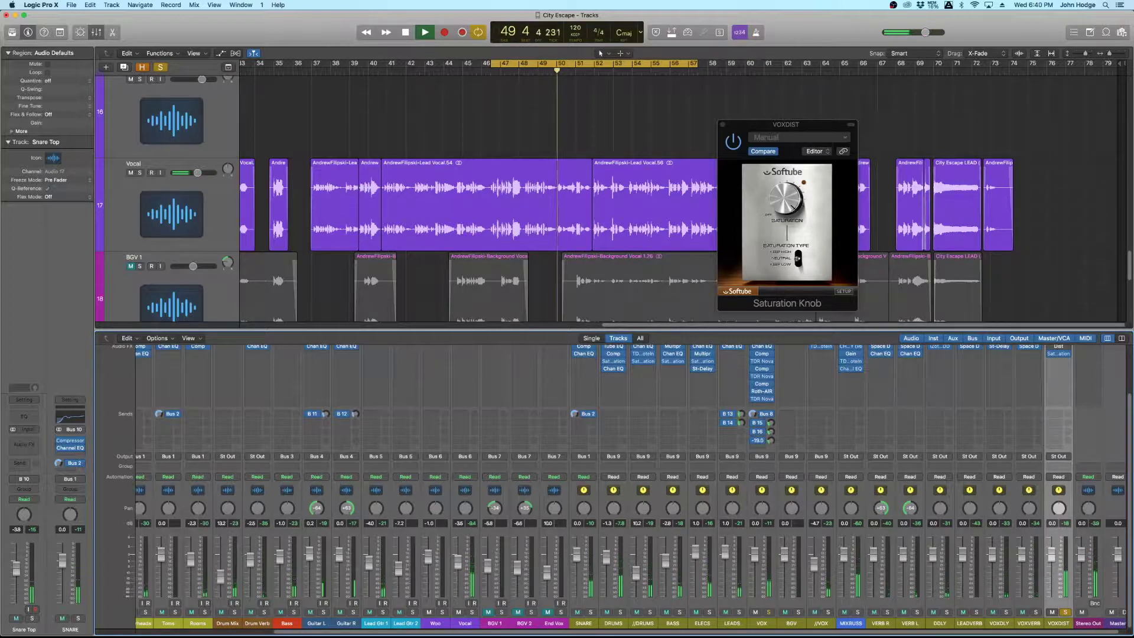
{"action": "left_click_drag", "start_coordinate": [771, 440], "coordinate": [771, 435]}
{"action": "left_click_drag", "start_coordinate": [787, 203], "coordinate": [789, 225]}
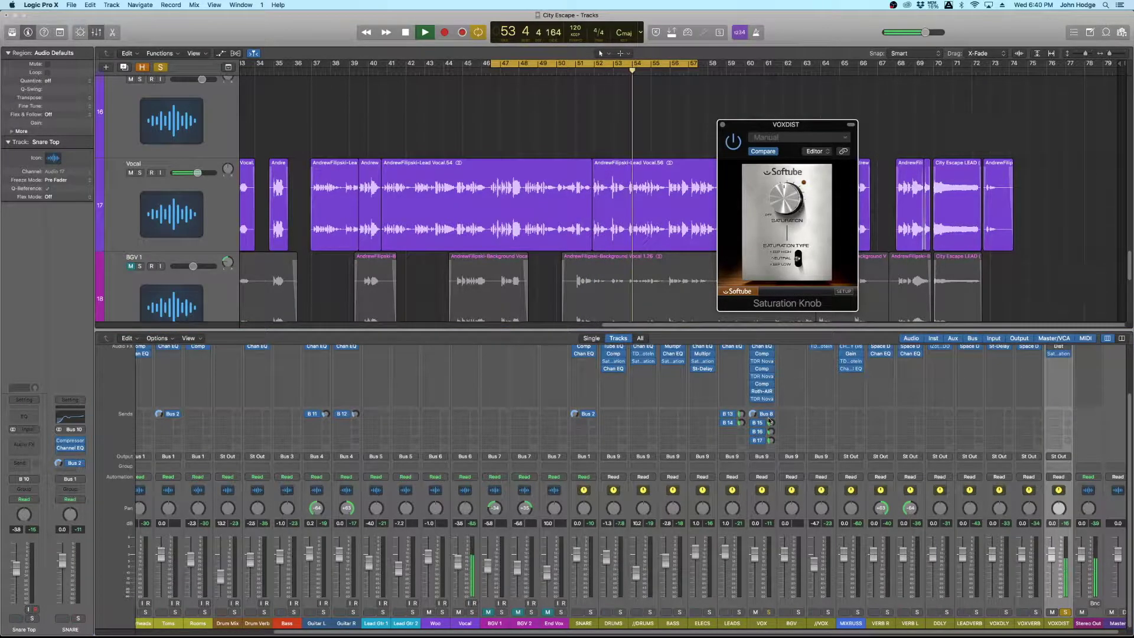
{"action": "left_click_drag", "start_coordinate": [771, 440], "coordinate": [771, 437]}
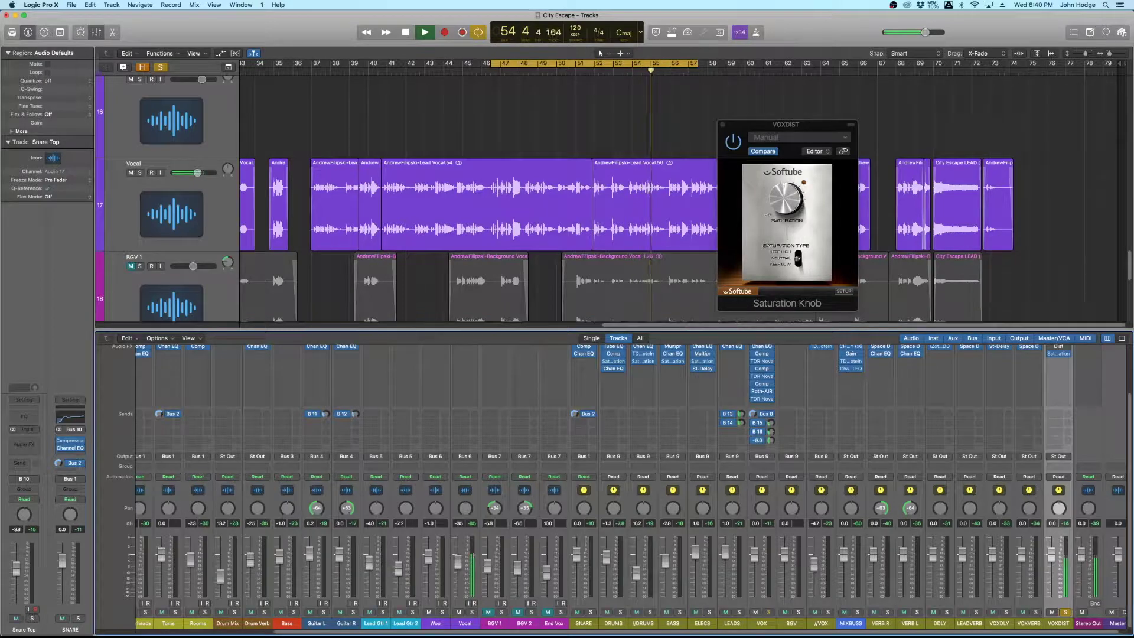
{"action": "key", "text": "space"}
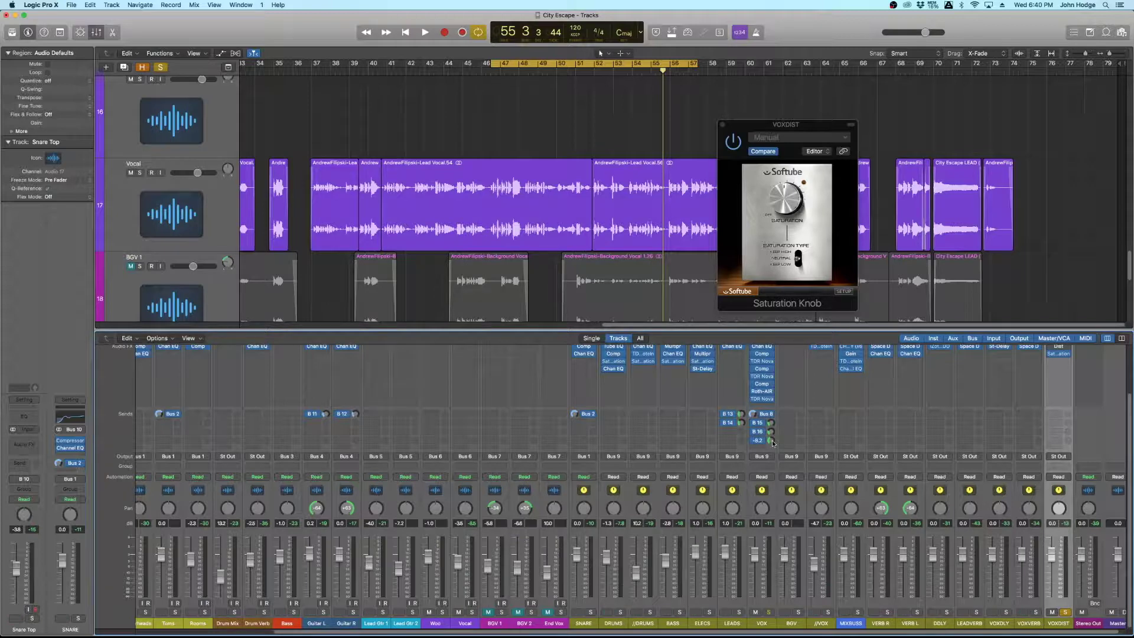
{"action": "key", "text": "space"}
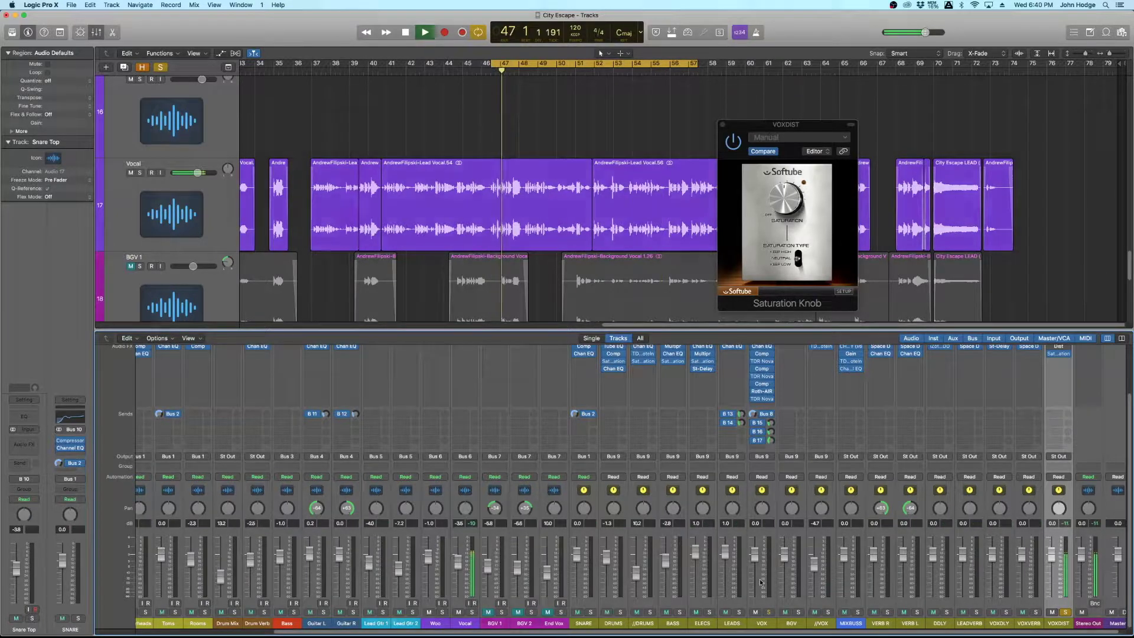
{"action": "key", "text": "space"}
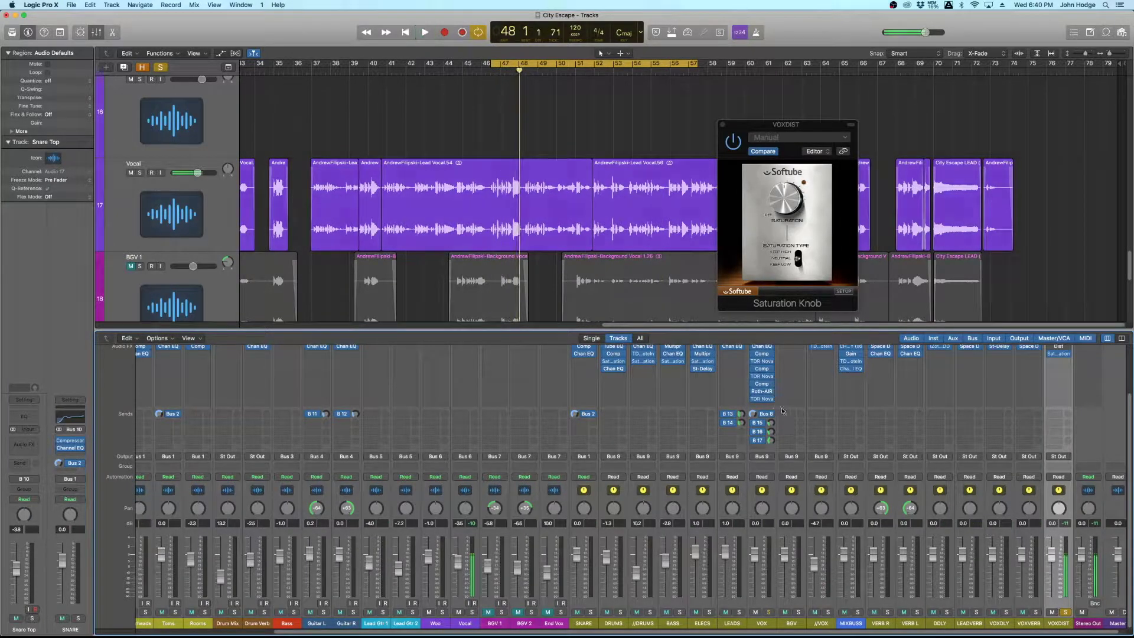
Make the VOX send to Bus 17 pre fader at 0.0 dB, and solo VOX alongside VOXDIST with the VOXDIST fader fully down.
{"action": "left_click", "coordinate": [762, 442]}
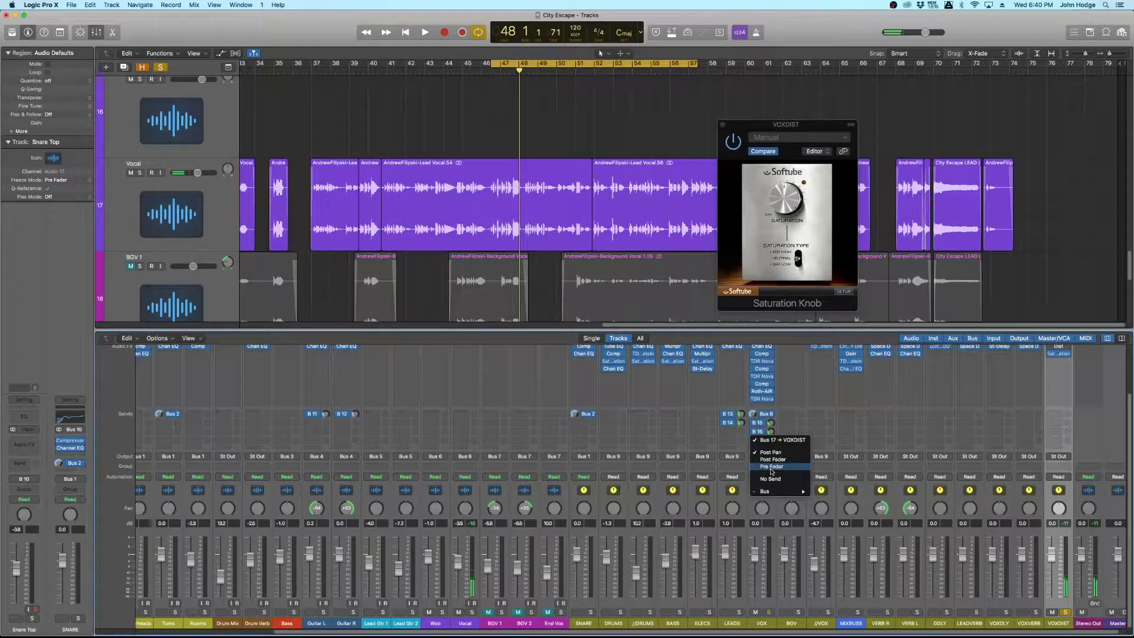
{"action": "left_click", "coordinate": [771, 468]}
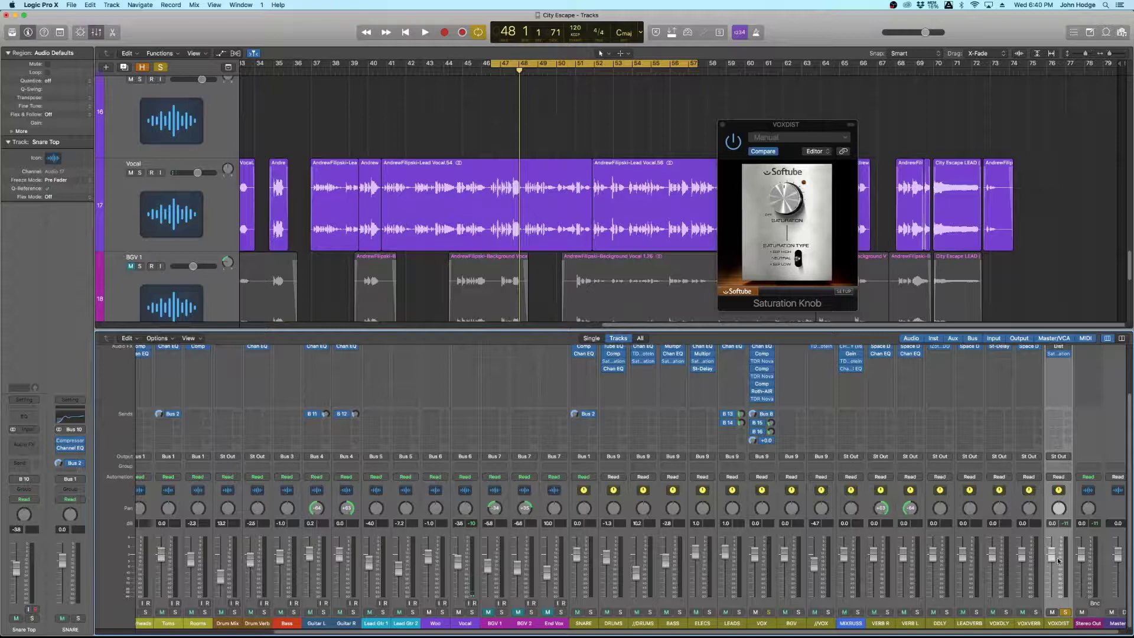
{"action": "left_click", "coordinate": [769, 612]}
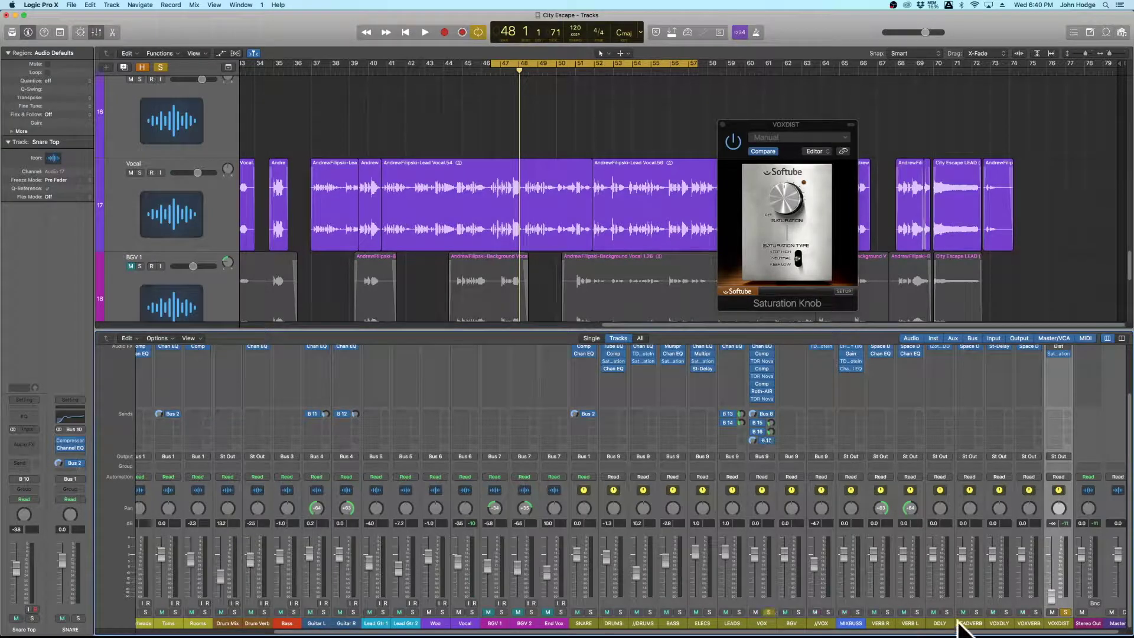
Play the soloed vocal loop while moving the VOXDIST fader to blend the distortion quietly beneath the VOX signal.
{"action": "key", "text": "space"}
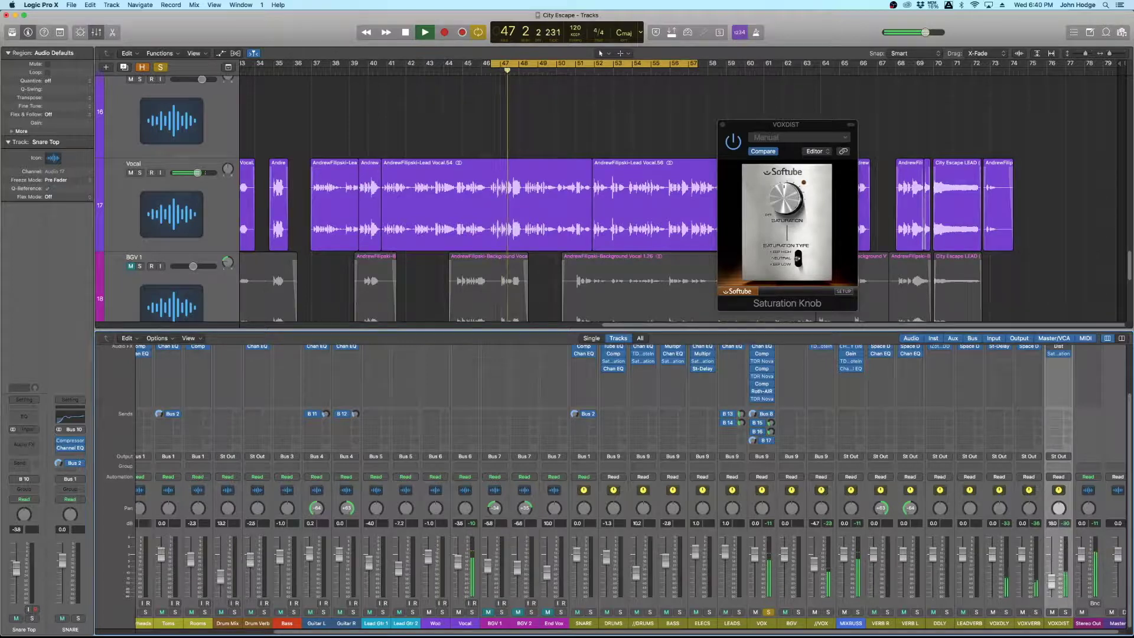
{"action": "left_click_drag", "start_coordinate": [788, 203], "coordinate": [790, 163]}
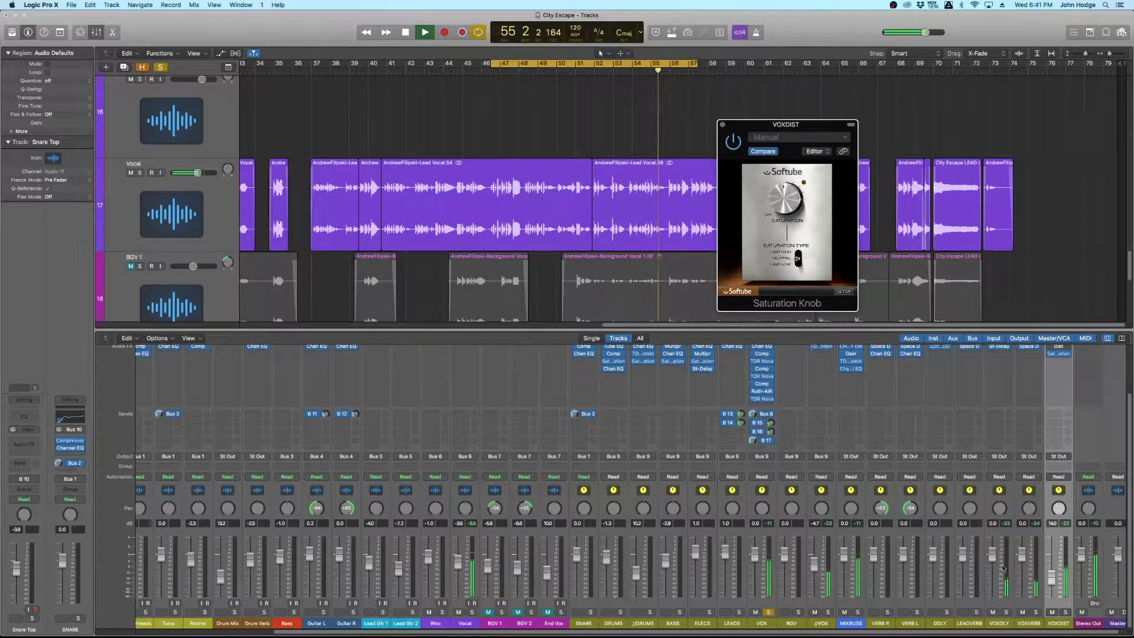
{"action": "left_click_drag", "start_coordinate": [1053, 578], "coordinate": [1052, 585]}
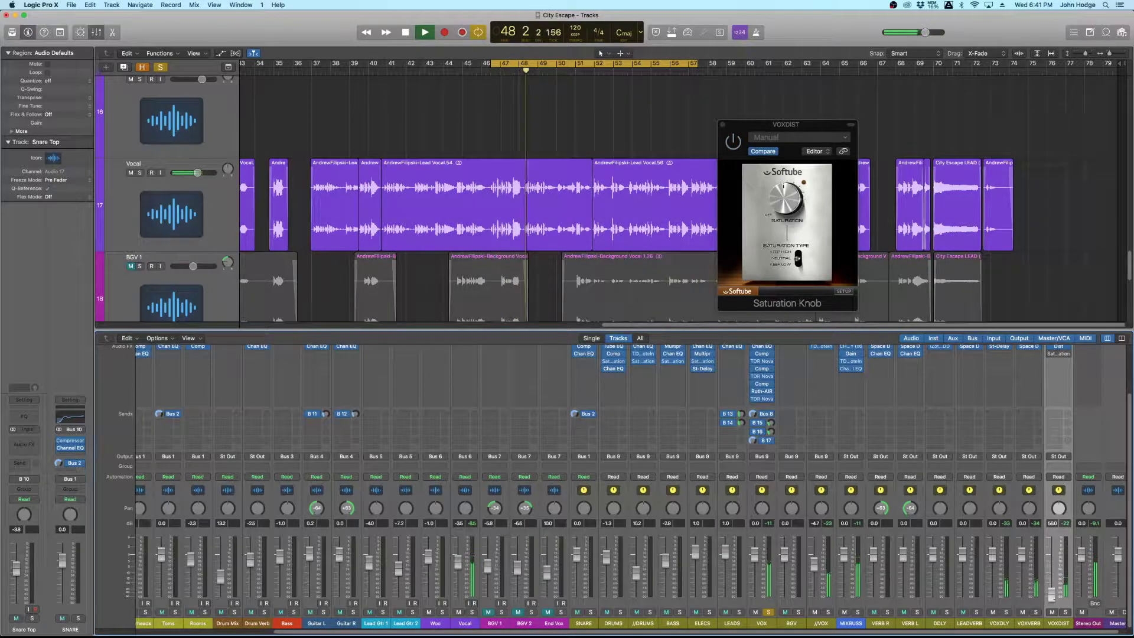
{"action": "scroll", "coordinate": [1029, 493], "scroll_direction": "up", "scroll_amount": 3}
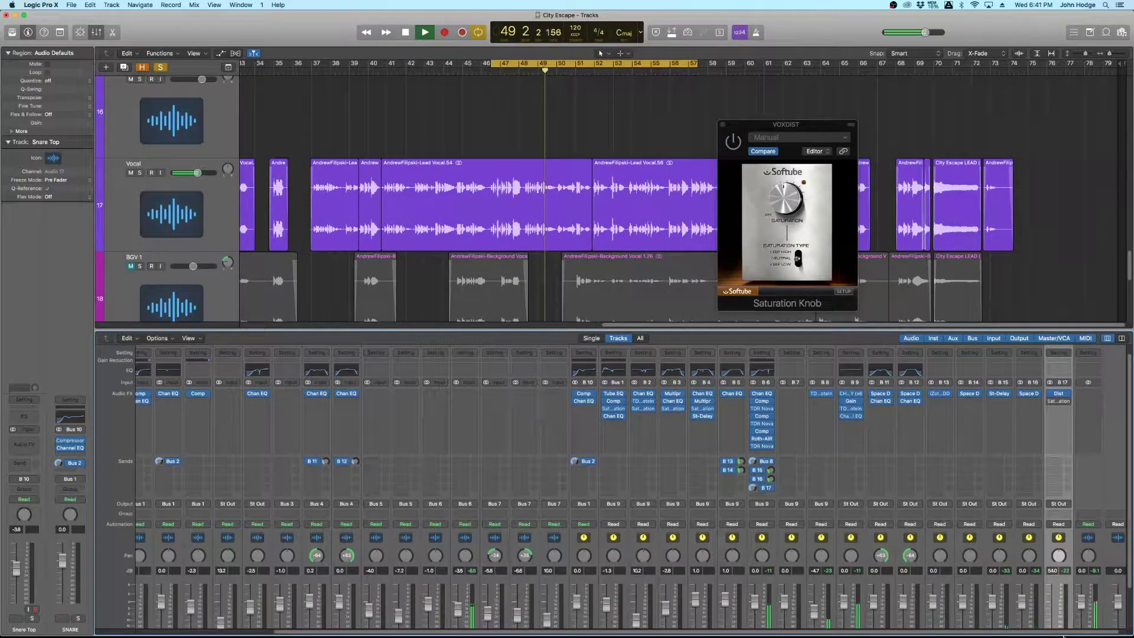
{"action": "scroll", "coordinate": [1055, 395], "scroll_direction": "down", "scroll_amount": 3}
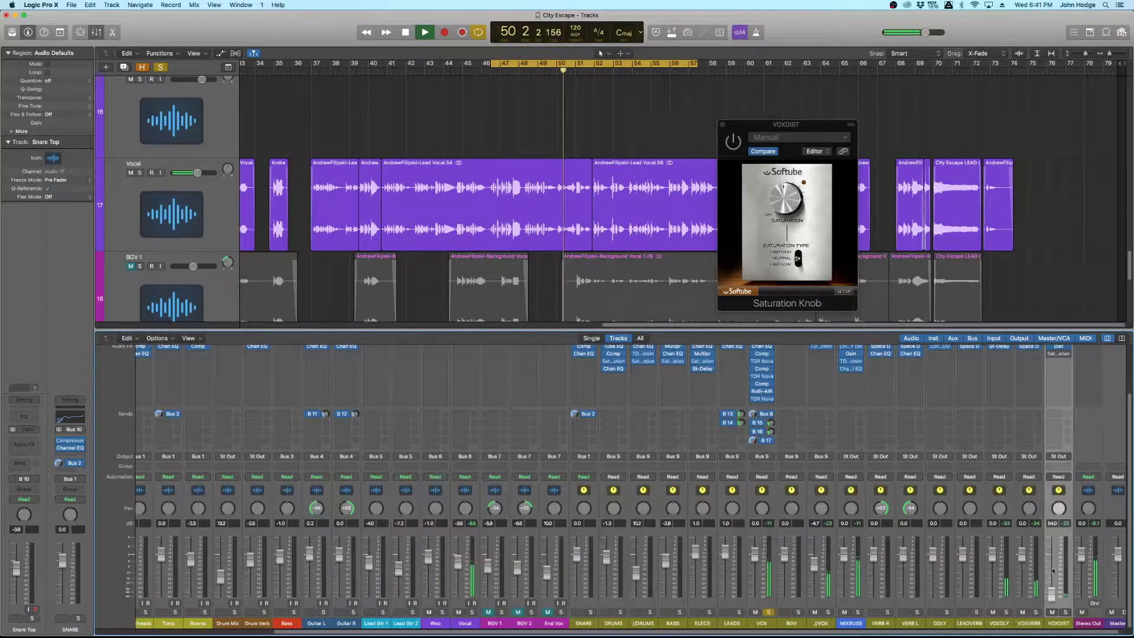
{"action": "left_click_drag", "start_coordinate": [1051, 597], "coordinate": [1050, 595]}
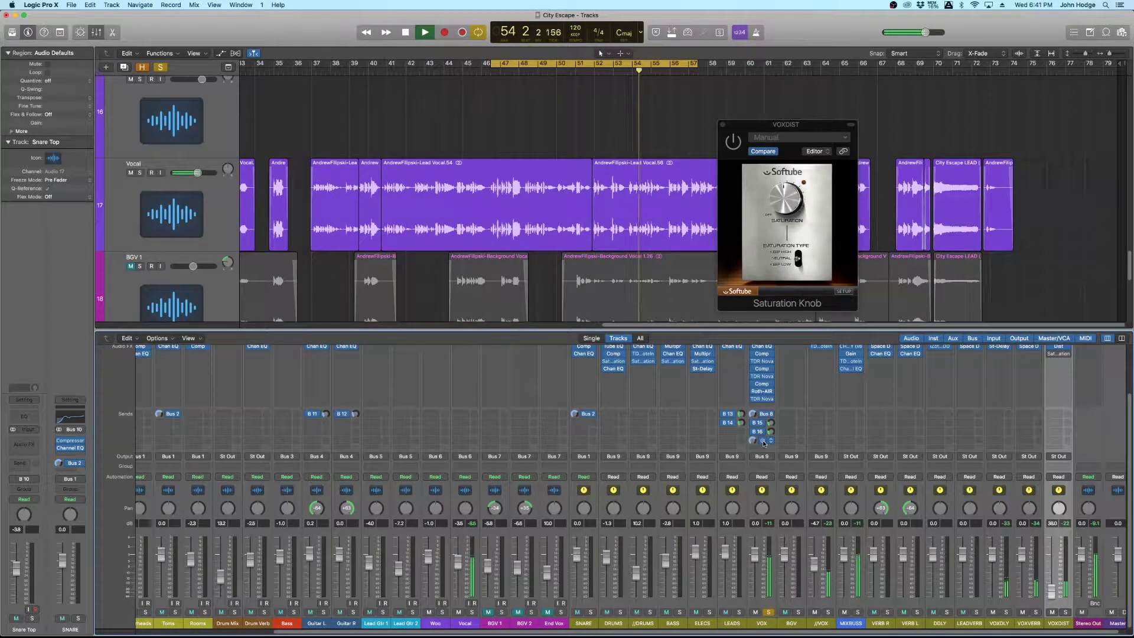
{"action": "key", "text": "space"}
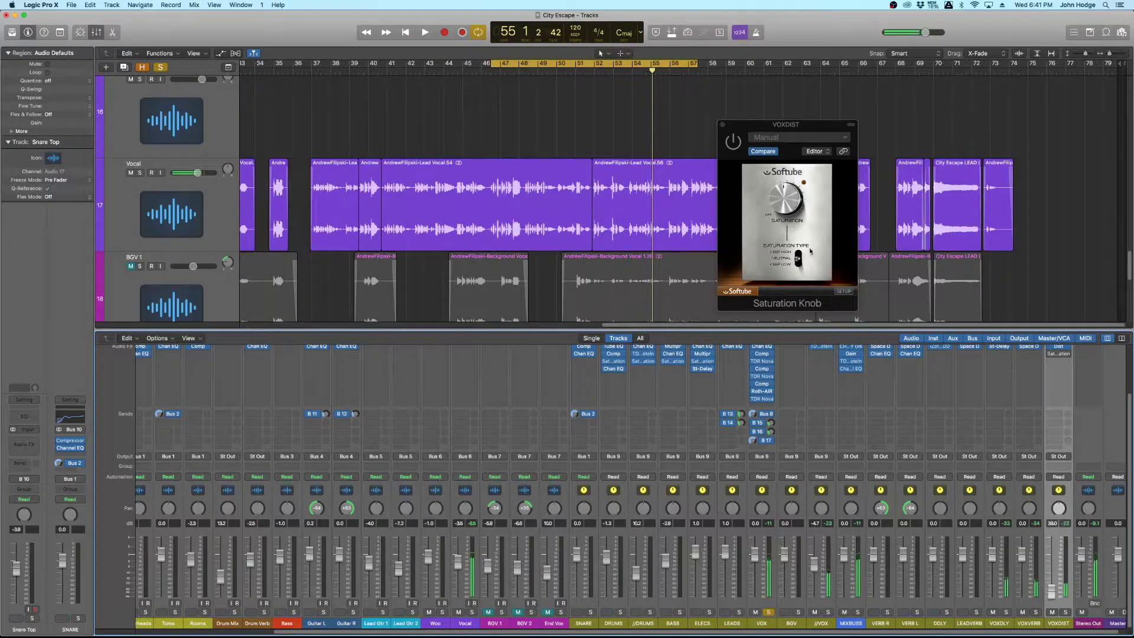
Clear the solos and set the VOXDIST fader to about -24 dB in the full mix, comparing the VOX send to Bus 17 on and off.
{"action": "left_click", "coordinate": [722, 124]}
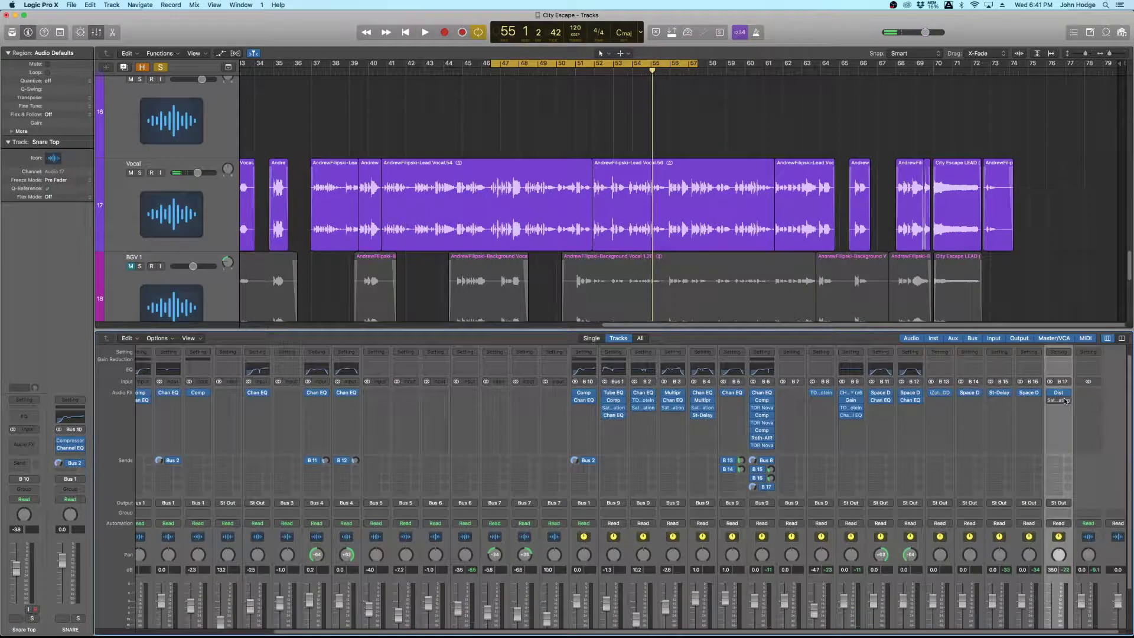
{"action": "scroll", "coordinate": [890, 557], "scroll_direction": "down", "scroll_amount": 3}
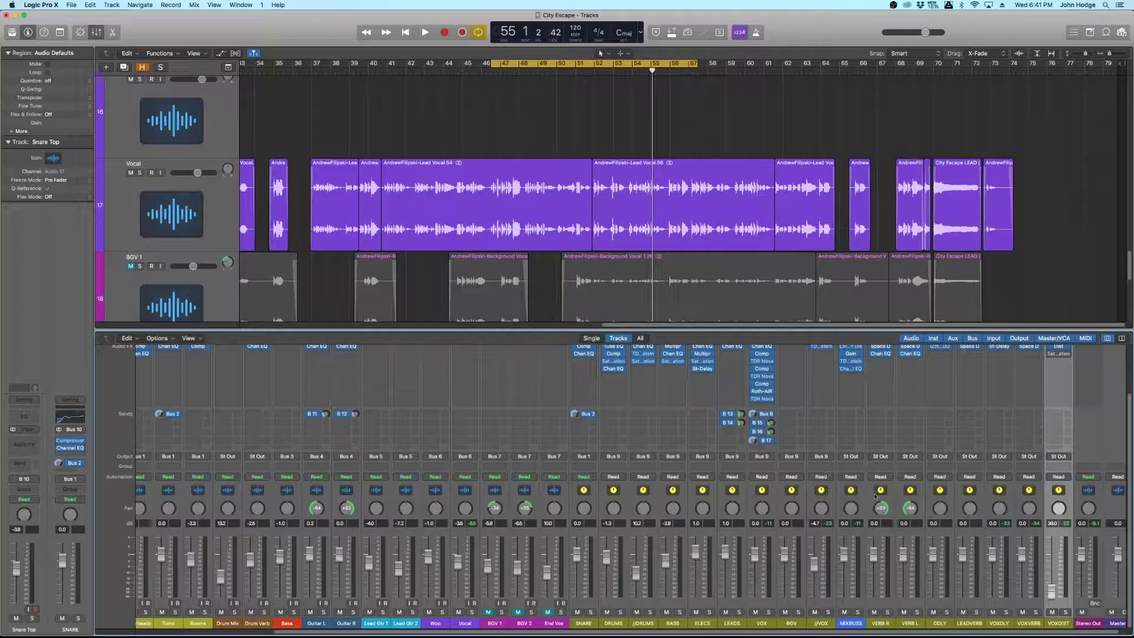
{"action": "key", "text": "space"}
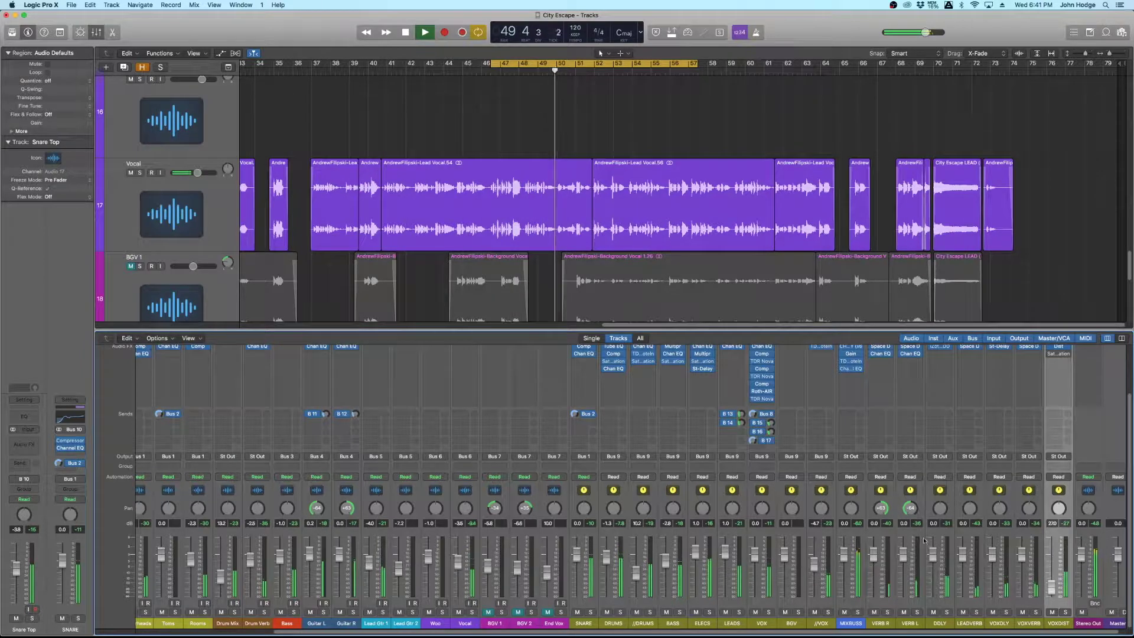
{"action": "left_click_drag", "start_coordinate": [1051, 589], "coordinate": [1051, 592]}
{"action": "left_click", "coordinate": [1052, 347]}
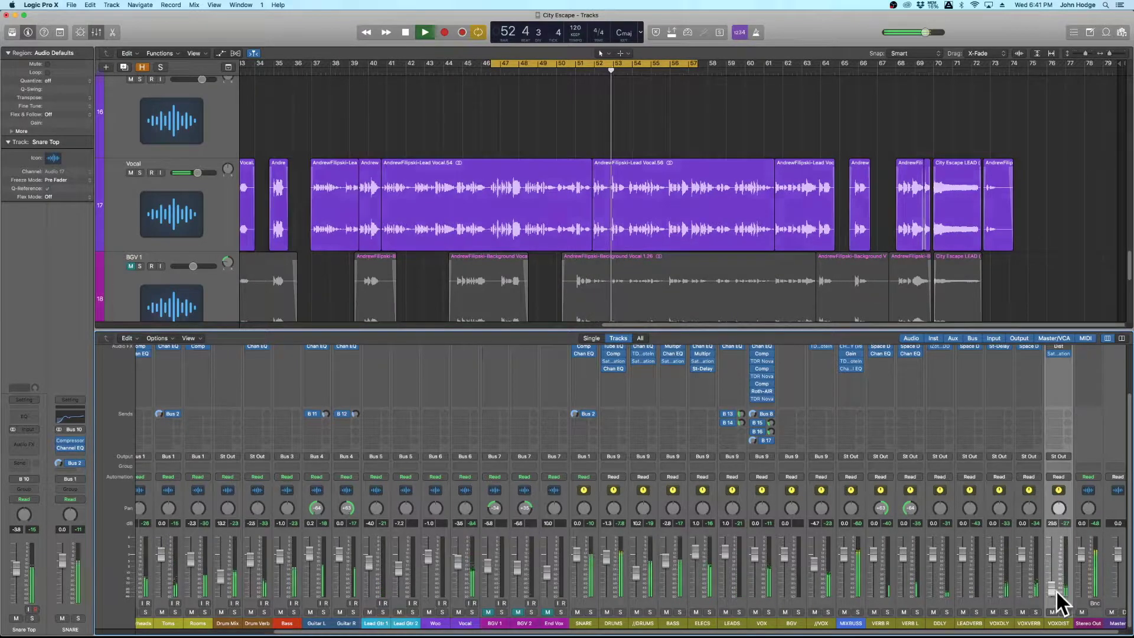
{"action": "left_click_drag", "start_coordinate": [1052, 590], "coordinate": [1052, 586]}
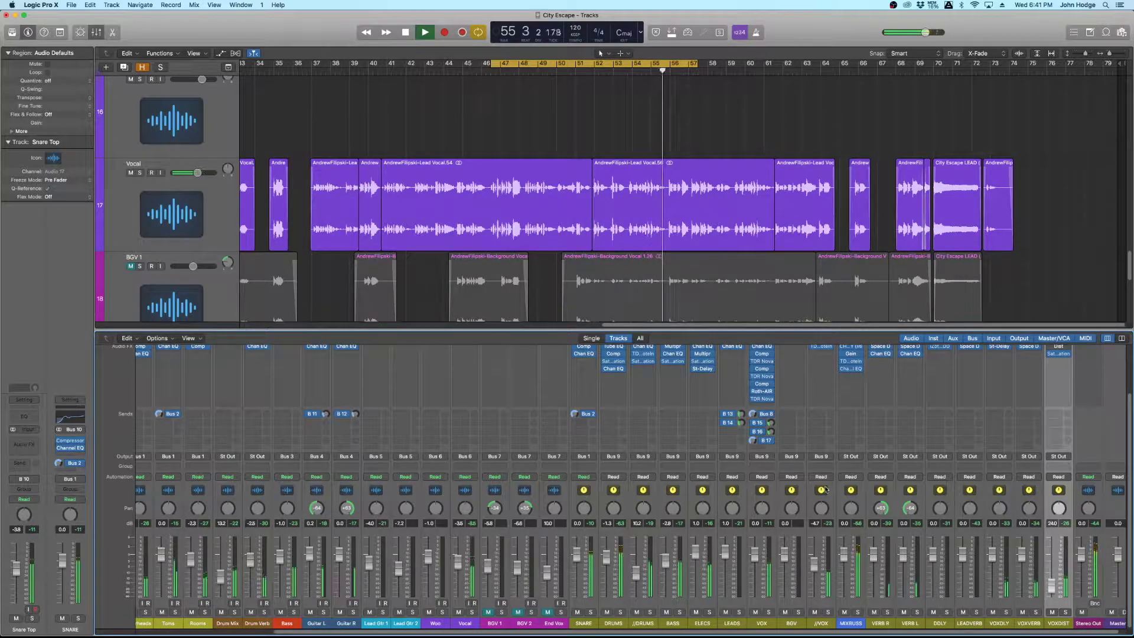
{"action": "left_click", "coordinate": [764, 442]}
{"action": "left_click", "coordinate": [762, 443]}
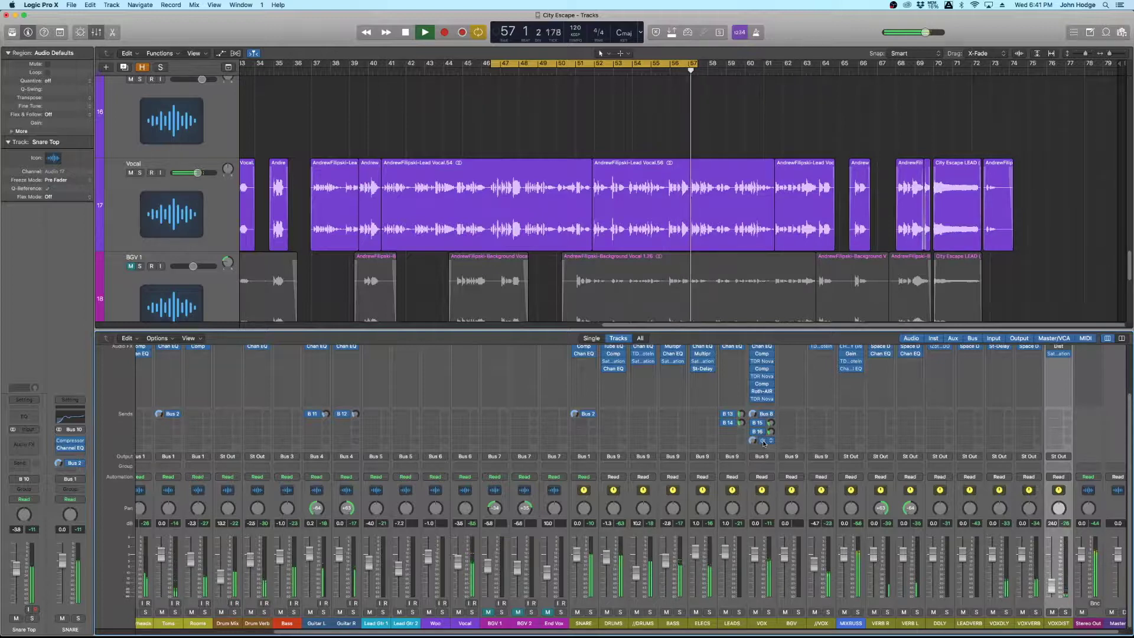
Insert a stereo Channel EQ below the Saturation Knob on VOXDIST and turn on its analyzer.
{"action": "left_click", "coordinate": [1062, 362]}
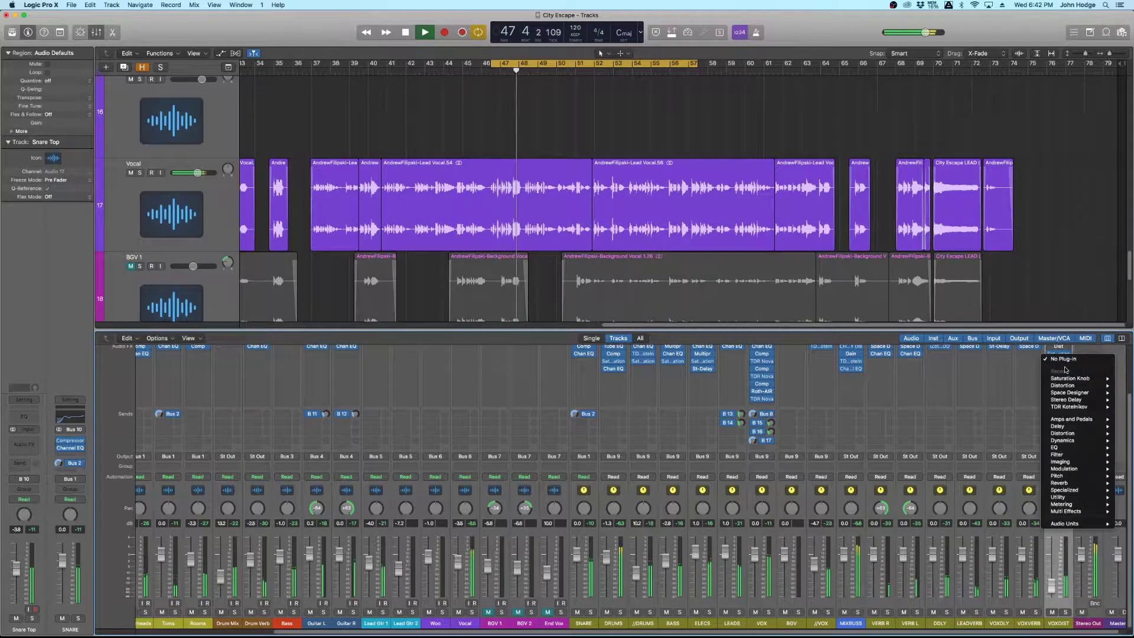
{"action": "mouse_move", "coordinate": [1048, 451]}
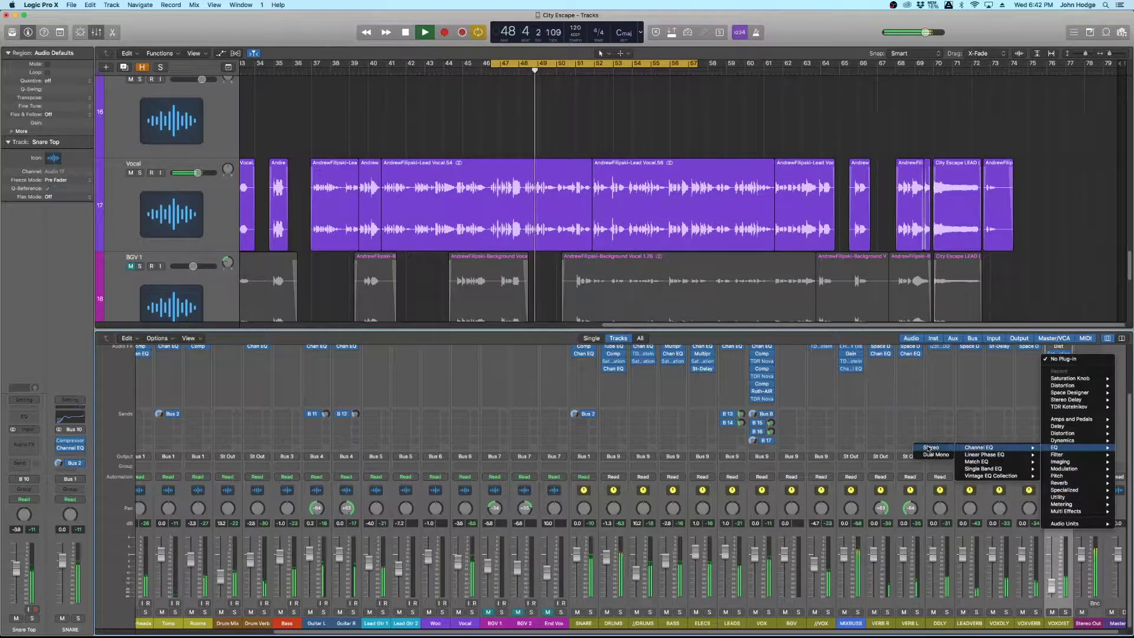
{"action": "left_click", "coordinate": [979, 447]}
{"action": "left_click_drag", "start_coordinate": [236, 24], "coordinate": [727, 207]}
{"action": "left_click", "coordinate": [534, 412]}
{"action": "left_click", "coordinate": [558, 412]}
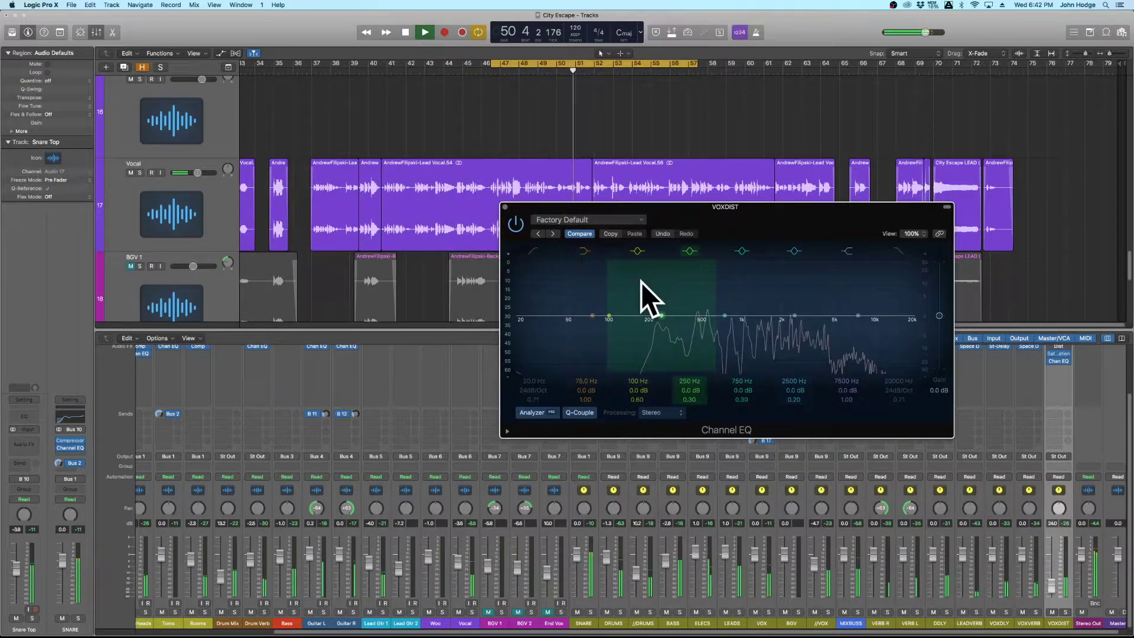
Enable the low cut at about 180 Hz and the high cut at about 12200 Hz on the VOXDIST Channel EQ.
{"action": "left_click", "coordinate": [534, 251]}
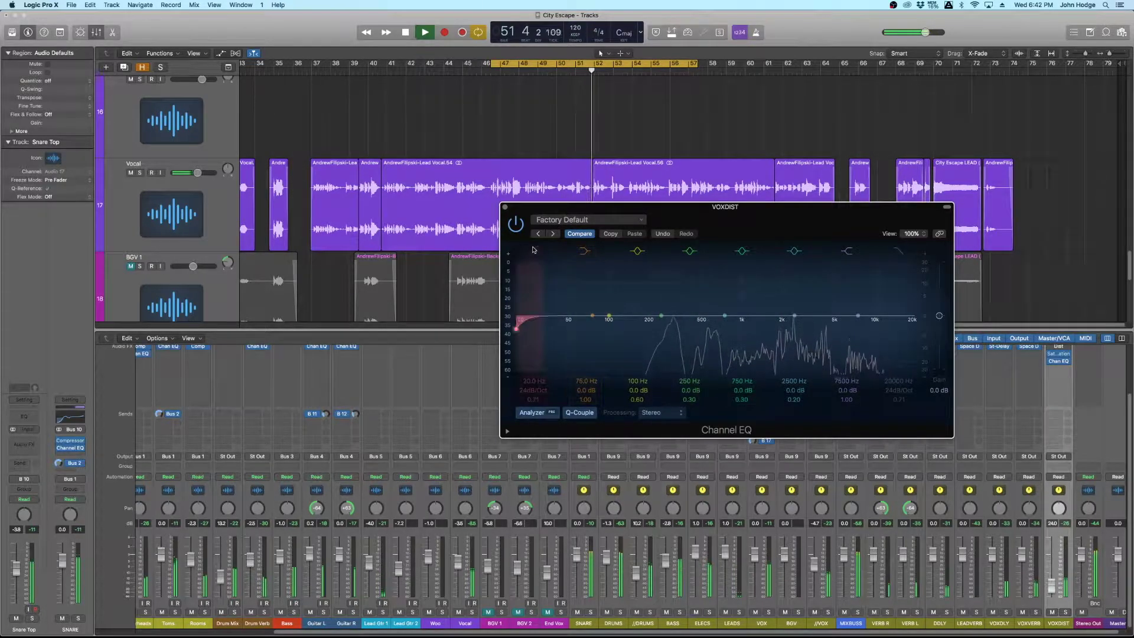
{"action": "left_click_drag", "start_coordinate": [535, 378], "coordinate": [535, 336]}
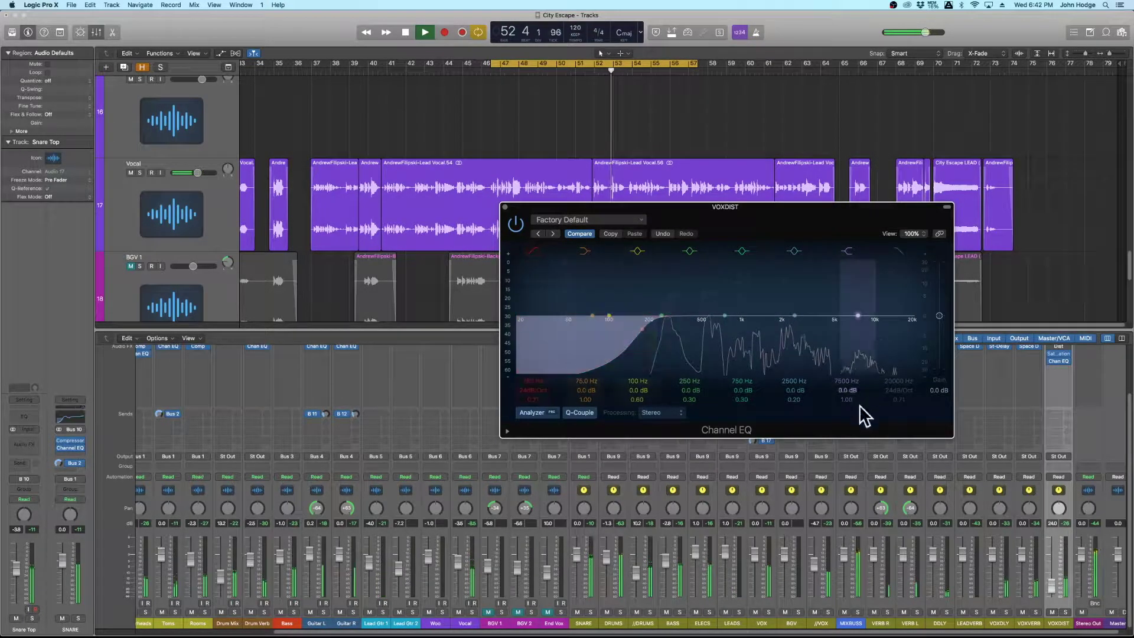
{"action": "left_click", "coordinate": [899, 251]}
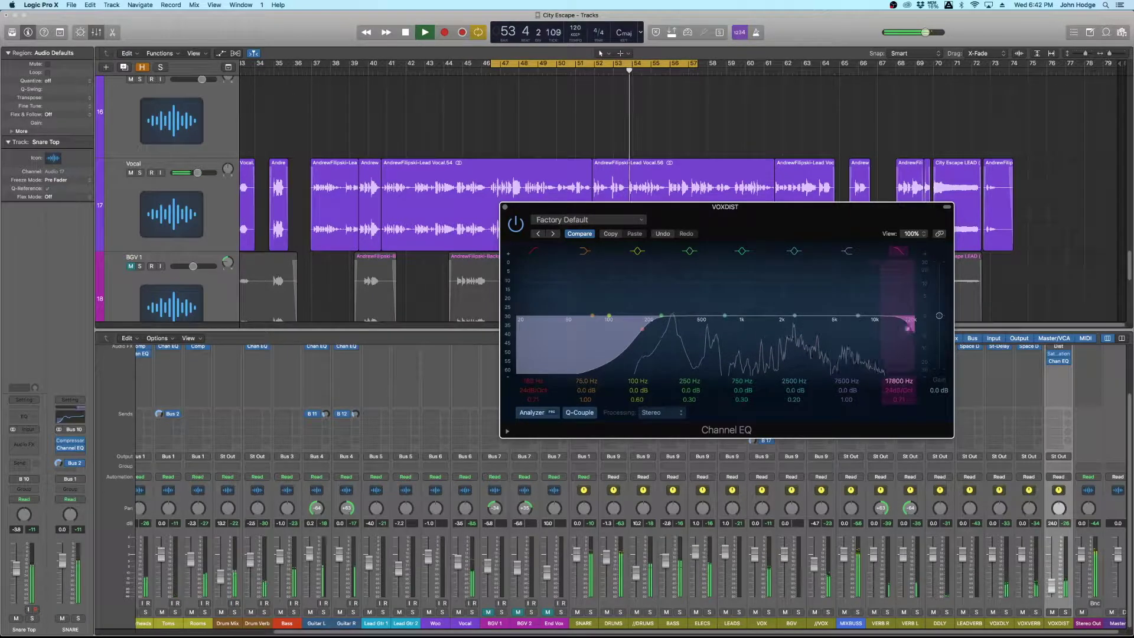
Dip the VOXDIST Channel EQ by 1.5 dB at 490 Hz, then close the EQ and stop playback.
{"action": "left_click_drag", "start_coordinate": [722, 317], "coordinate": [682, 318]}
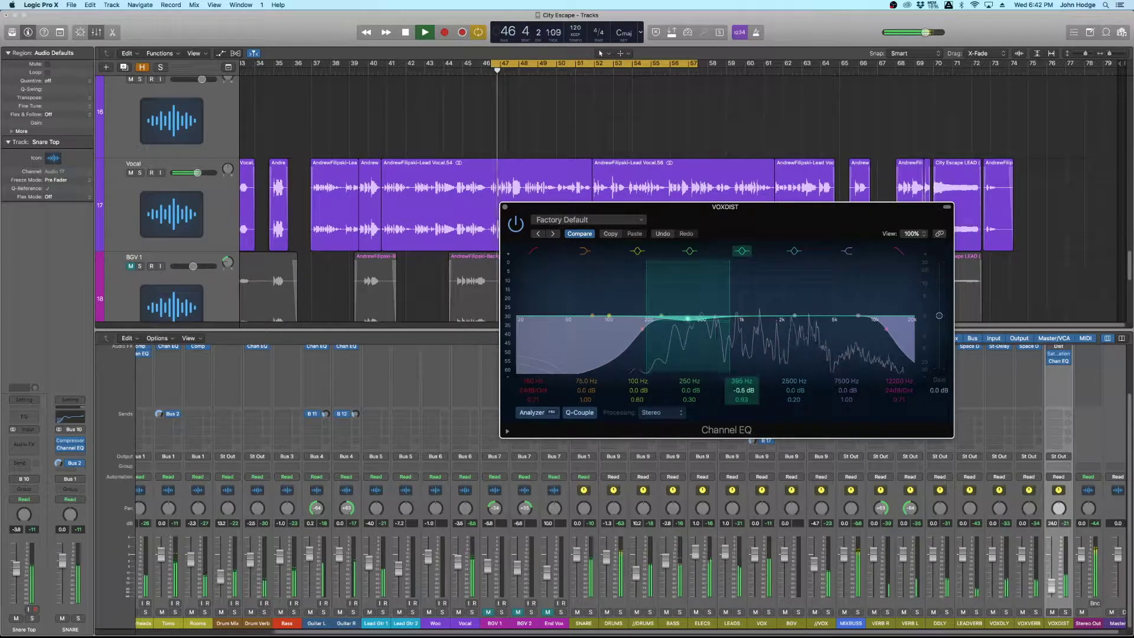
{"action": "left_click_drag", "start_coordinate": [687, 320], "coordinate": [688, 271]}
{"action": "left_click_drag", "start_coordinate": [746, 378], "coordinate": [743, 414]}
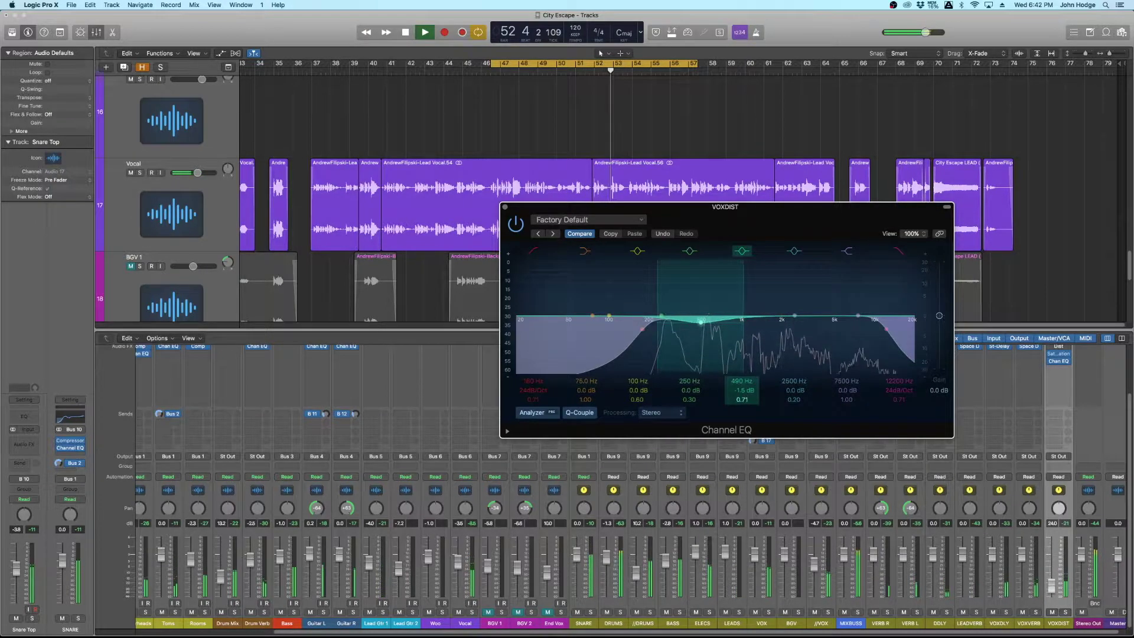
{"action": "left_click", "coordinate": [515, 223]}
{"action": "left_click", "coordinate": [504, 206]}
{"action": "key", "text": "space"}
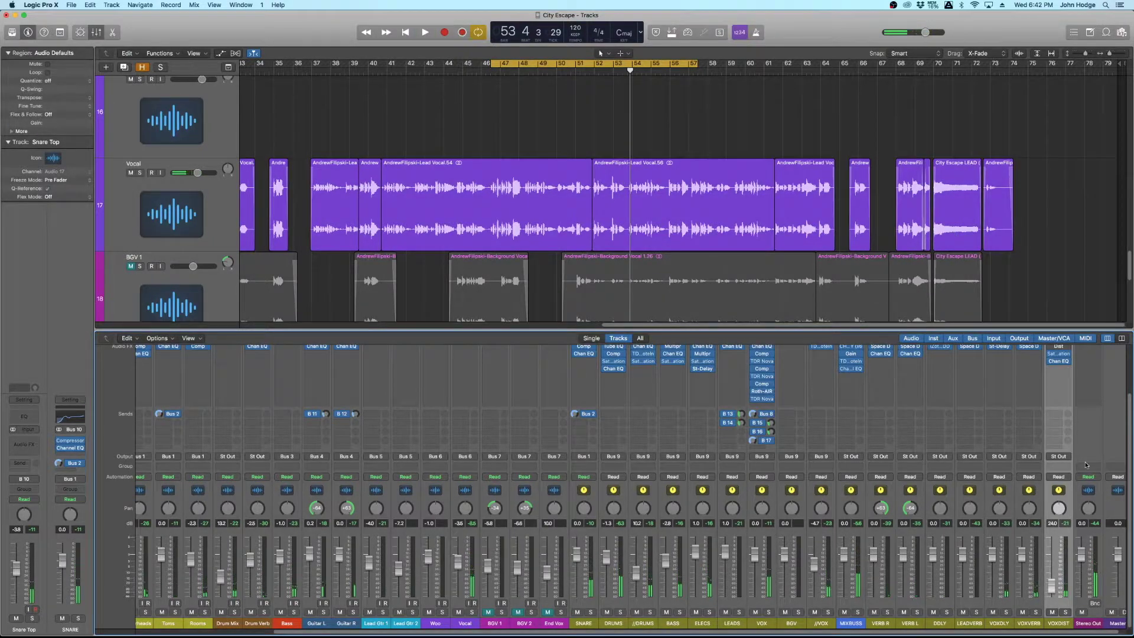
Remove the Distortion plug-in from the VOXDIST channel.
{"action": "scroll", "coordinate": [1050, 446], "scroll_direction": "up", "scroll_amount": 3}
{"action": "left_click", "coordinate": [1067, 403]}
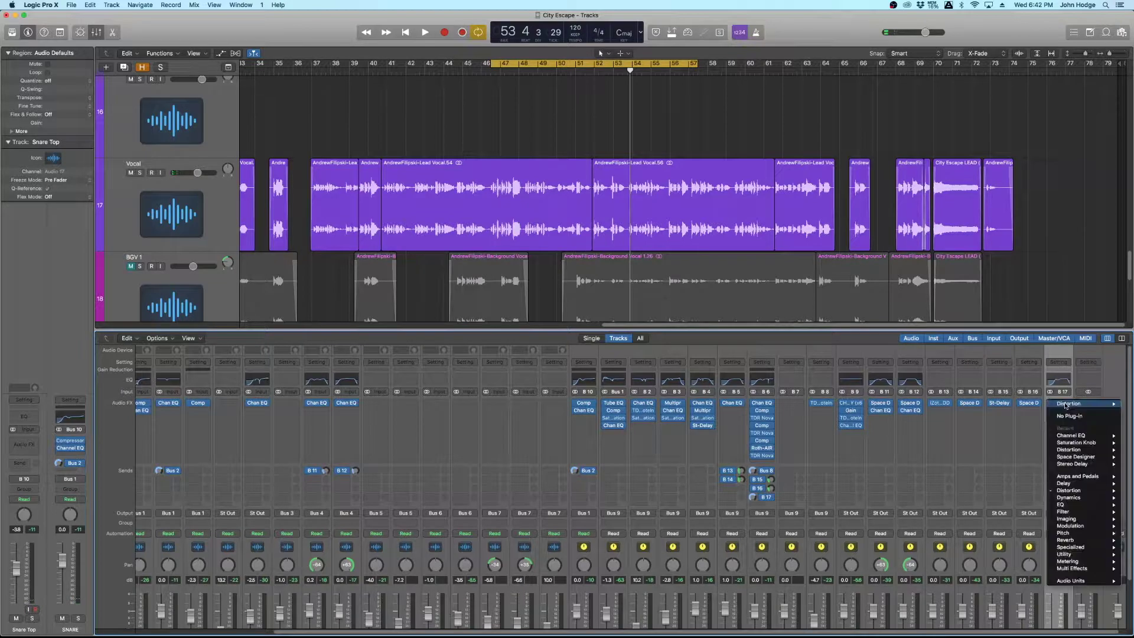
{"action": "left_click", "coordinate": [1062, 416]}
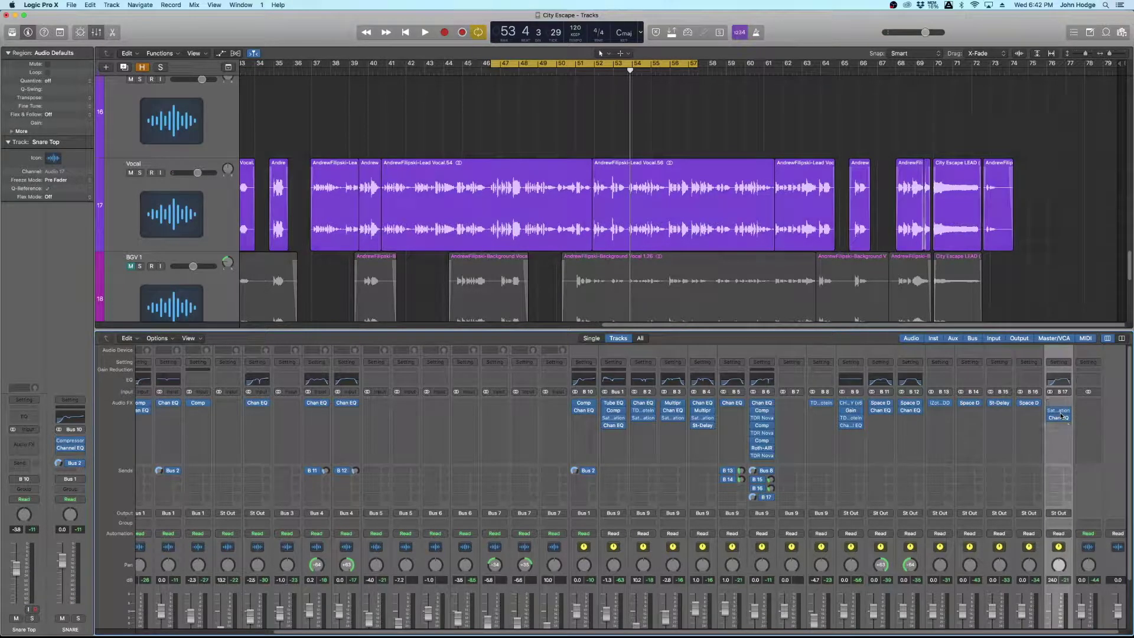
Reopen the Channel EQ on VOXDIST to check its filter curve, then close it.
{"action": "scroll", "coordinate": [951, 500], "scroll_direction": "down", "scroll_amount": 2}
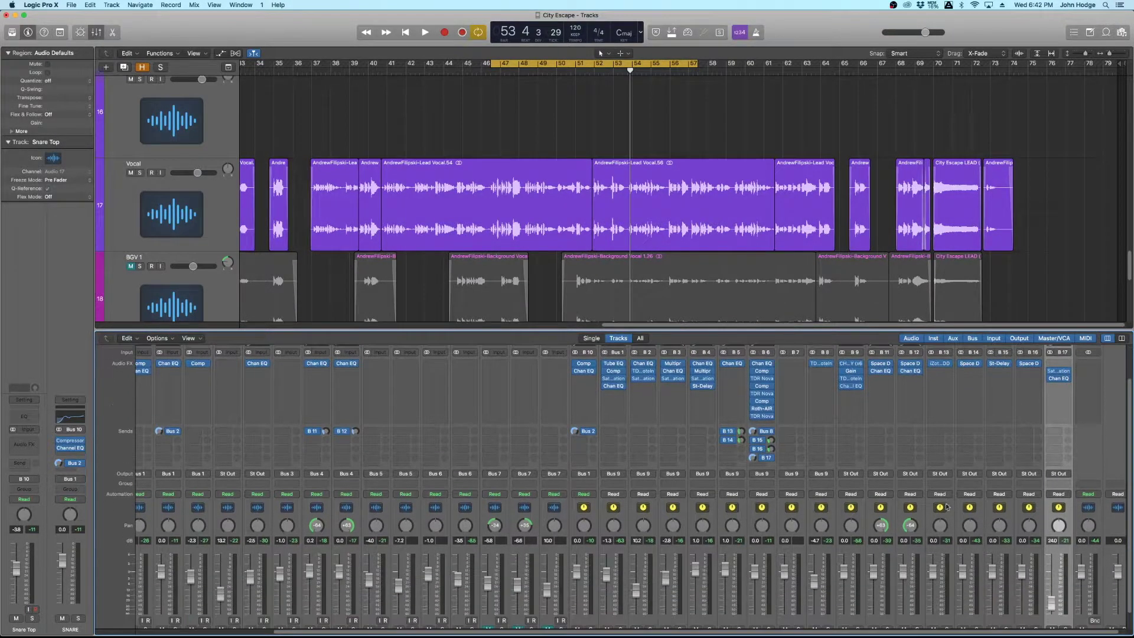
{"action": "scroll", "coordinate": [1090, 384], "scroll_direction": "down", "scroll_amount": 1}
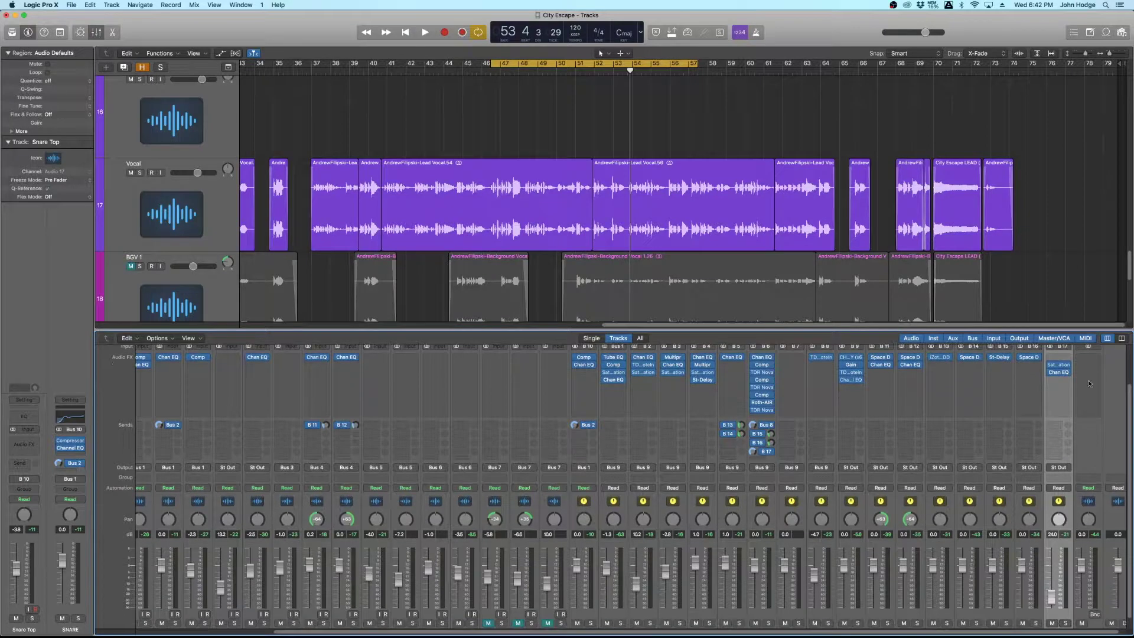
{"action": "left_click", "coordinate": [1061, 374]}
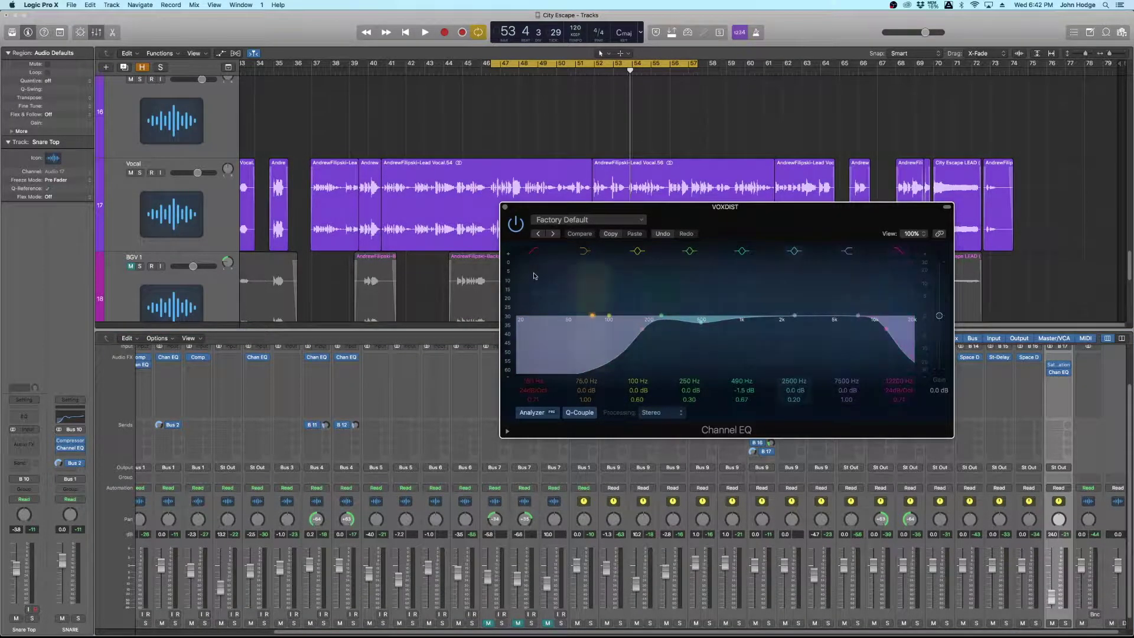
{"action": "left_click", "coordinate": [504, 207]}
Play the full mix and set the VOXDIST fader to about -22.5 dB to rebalance it without Distortion.
{"action": "scroll", "coordinate": [920, 457], "scroll_direction": "down", "scroll_amount": 2}
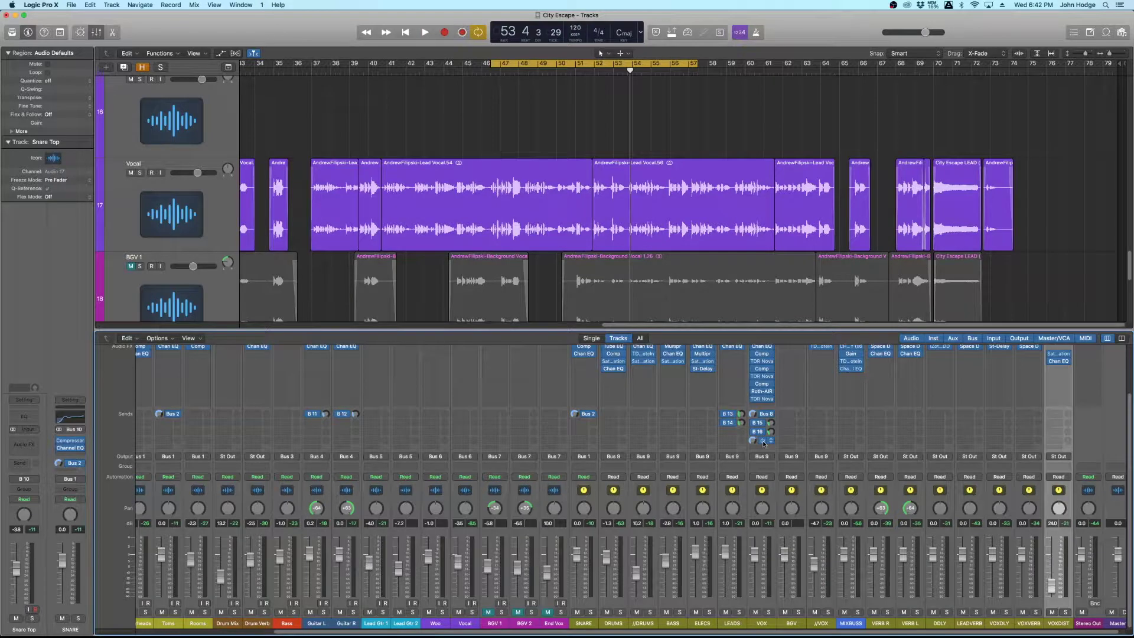
{"action": "key", "text": "space"}
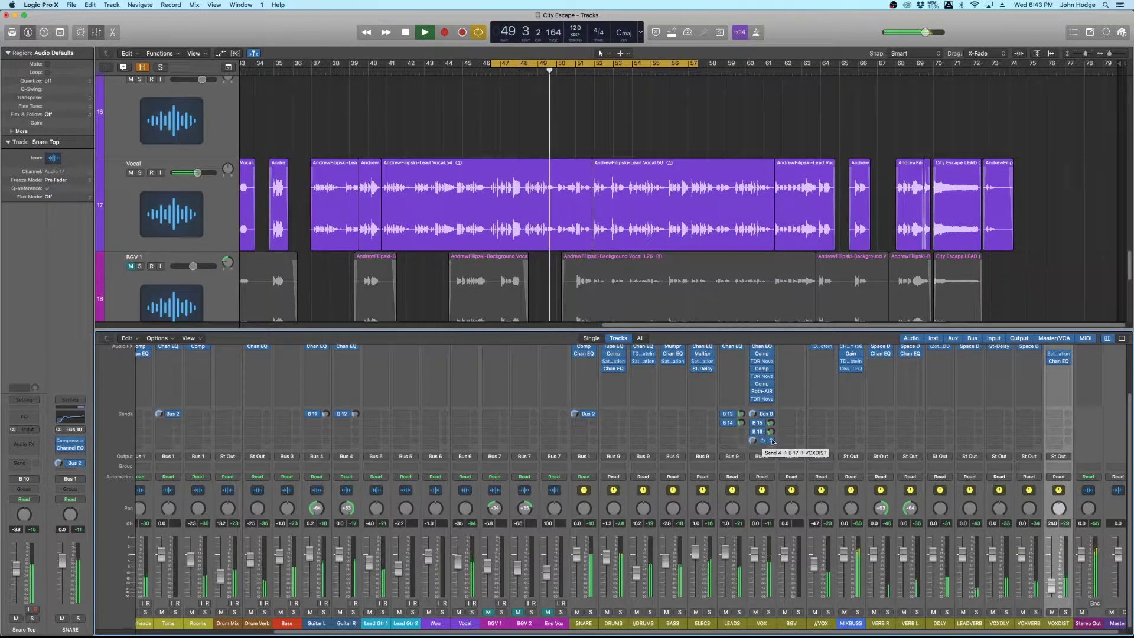
{"action": "scroll", "coordinate": [764, 443], "scroll_direction": "up", "scroll_amount": 1}
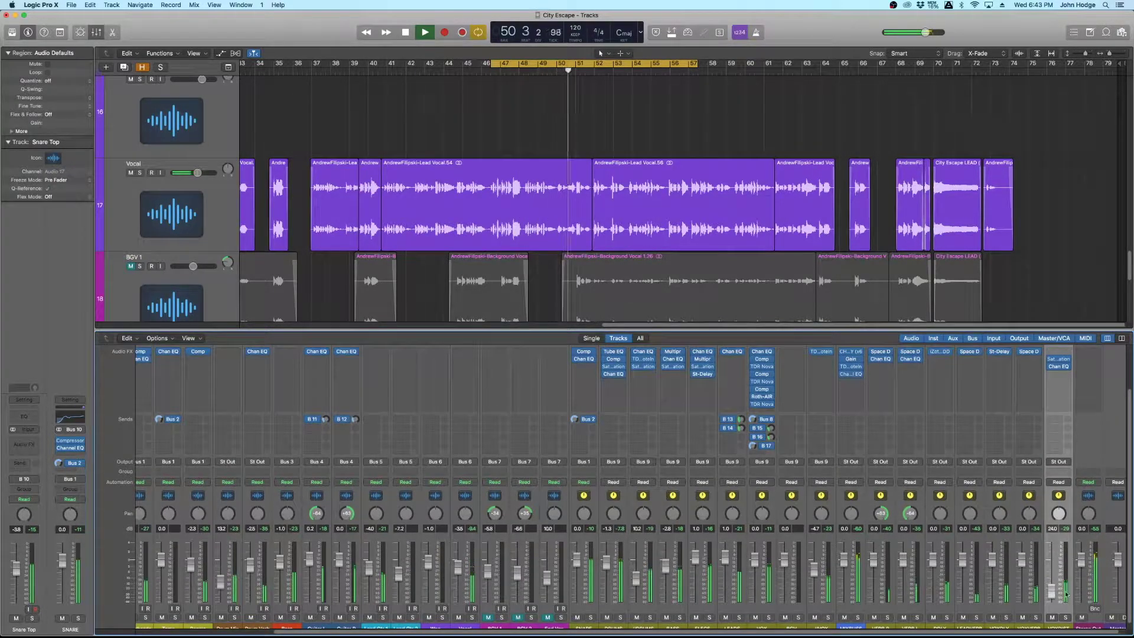
{"action": "left_click_drag", "start_coordinate": [1049, 592], "coordinate": [1051, 598]}
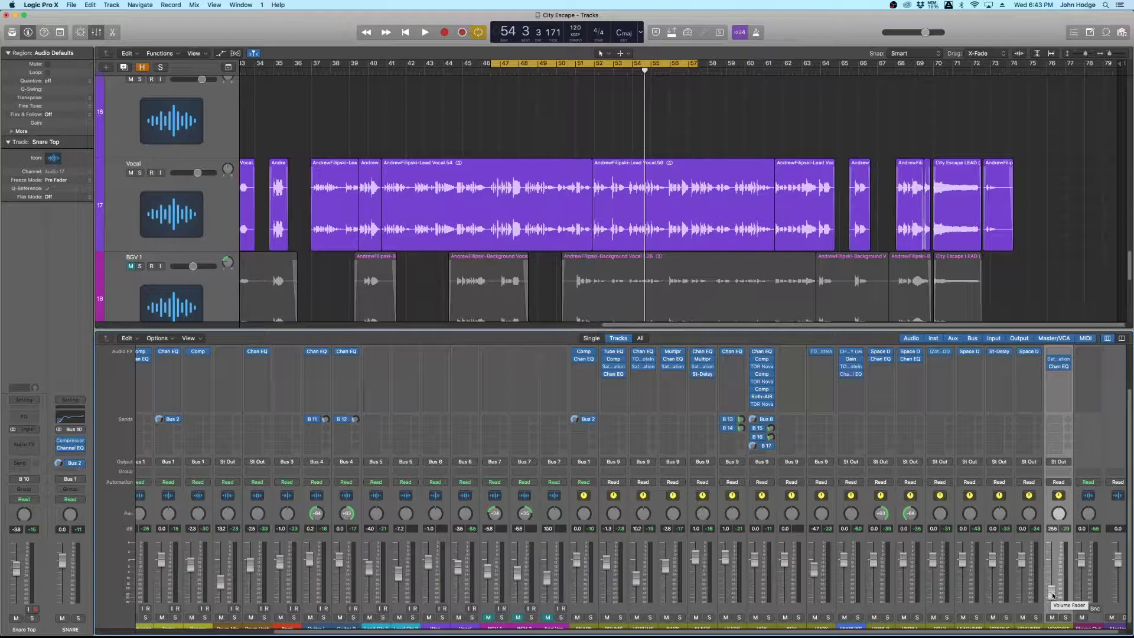
{"action": "key", "text": "space"}
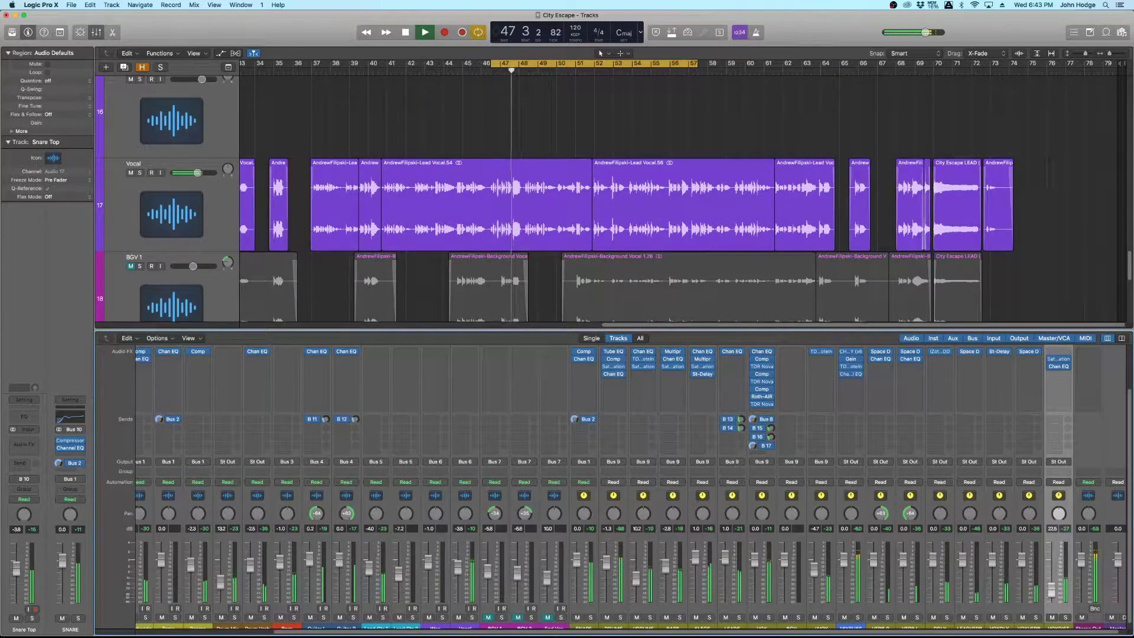
{"action": "key", "text": "space"}
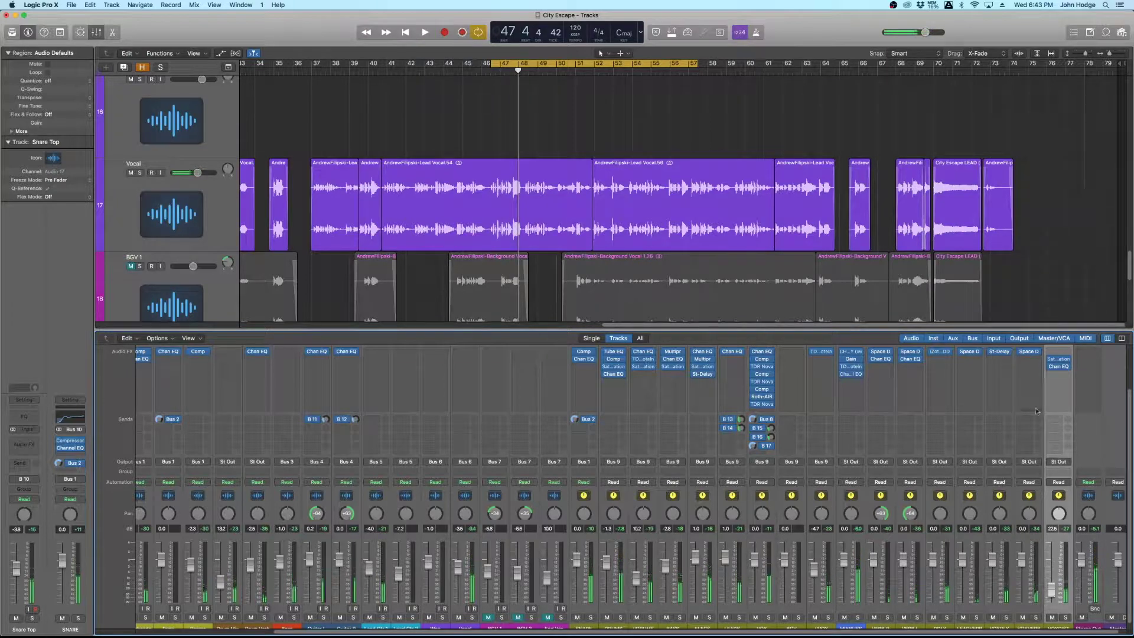
Open the Saturation Knob on VOXDIST and raise the VOXDIST fader to about -20 dB while the full mix plays.
{"action": "left_click", "coordinate": [1059, 361]}
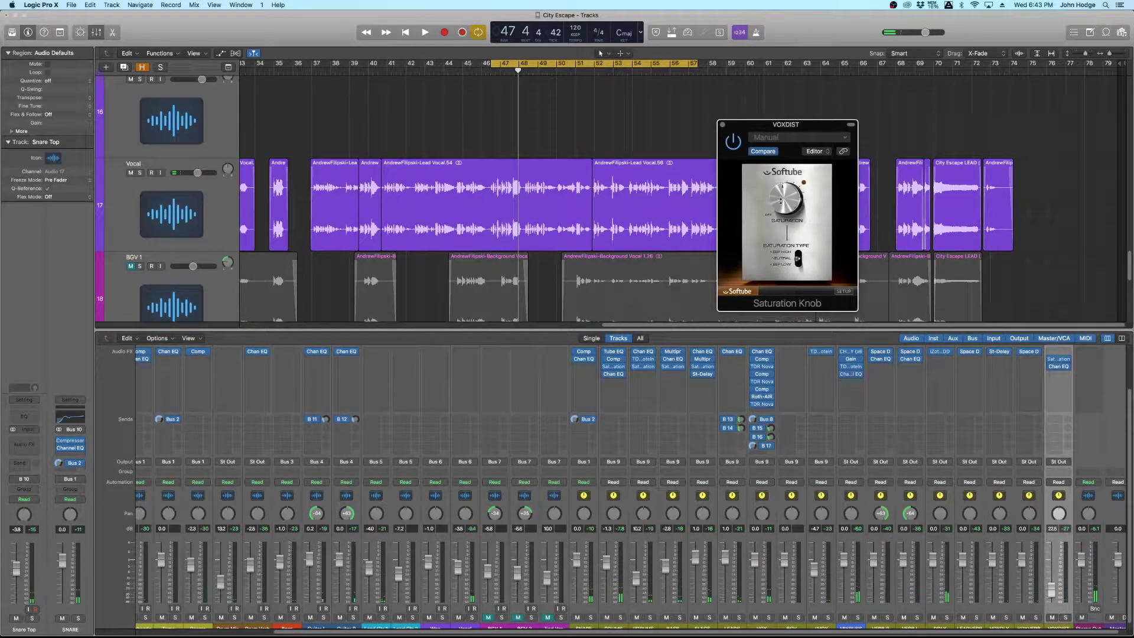
{"action": "key", "text": "space"}
{"action": "mouse_move", "coordinate": [1052, 593]}
{"action": "left_mouse_down"}
{"action": "mouse_move", "coordinate": [1053, 603]}
{"action": "mouse_move", "coordinate": [1053, 592]}
{"action": "left_mouse_up"}
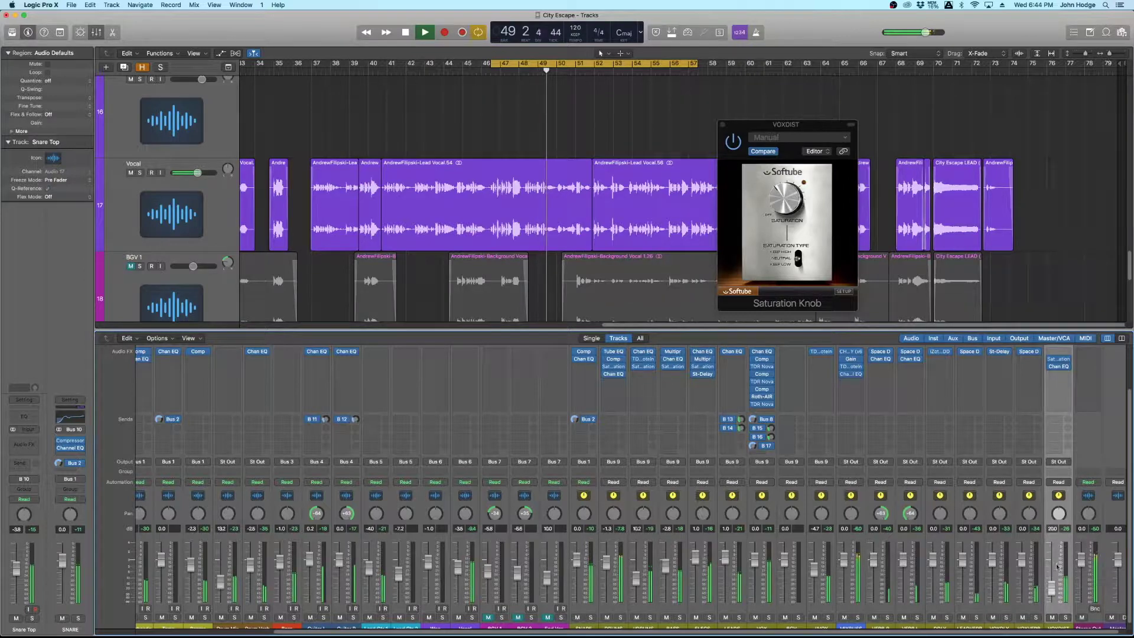
Lower the VOXDIST fader to about -25 dB during playback, comparing the mix with the Saturation Knob bypassed, and close the plug-in before stopping.
{"action": "left_click_drag", "start_coordinate": [1053, 589], "coordinate": [1053, 593]}
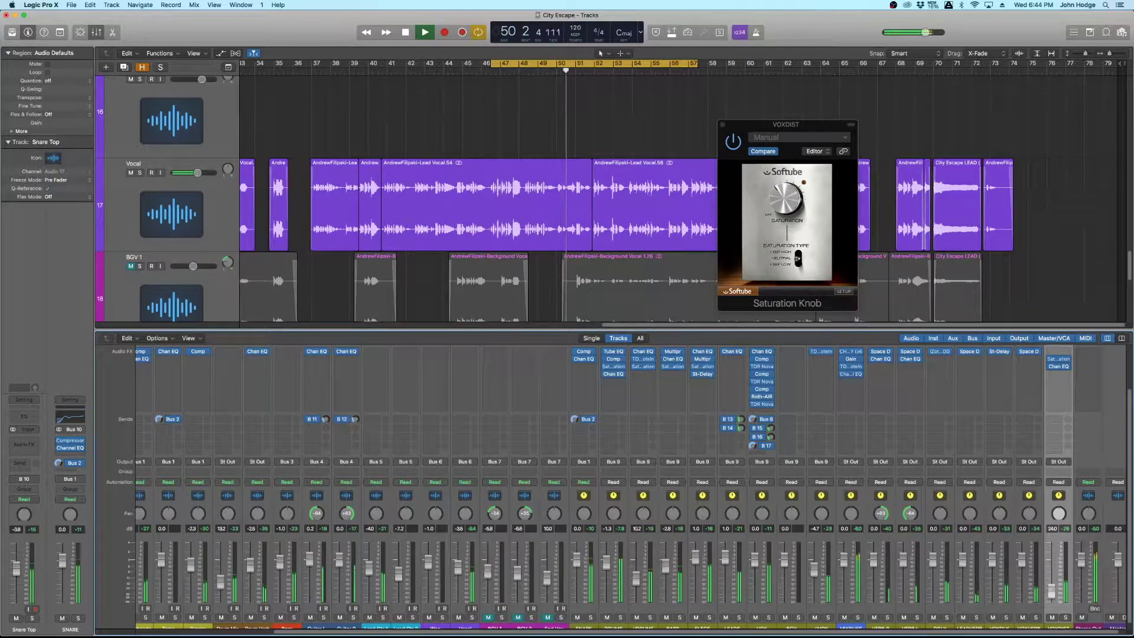
{"action": "left_click", "coordinate": [739, 150]}
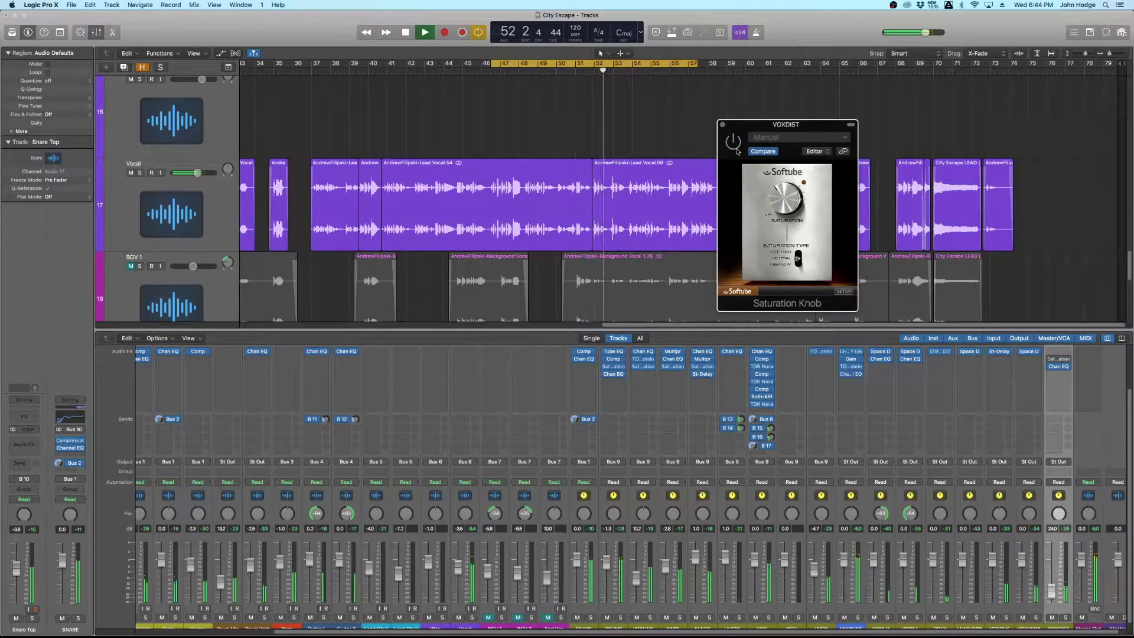
{"action": "left_click", "coordinate": [724, 124]}
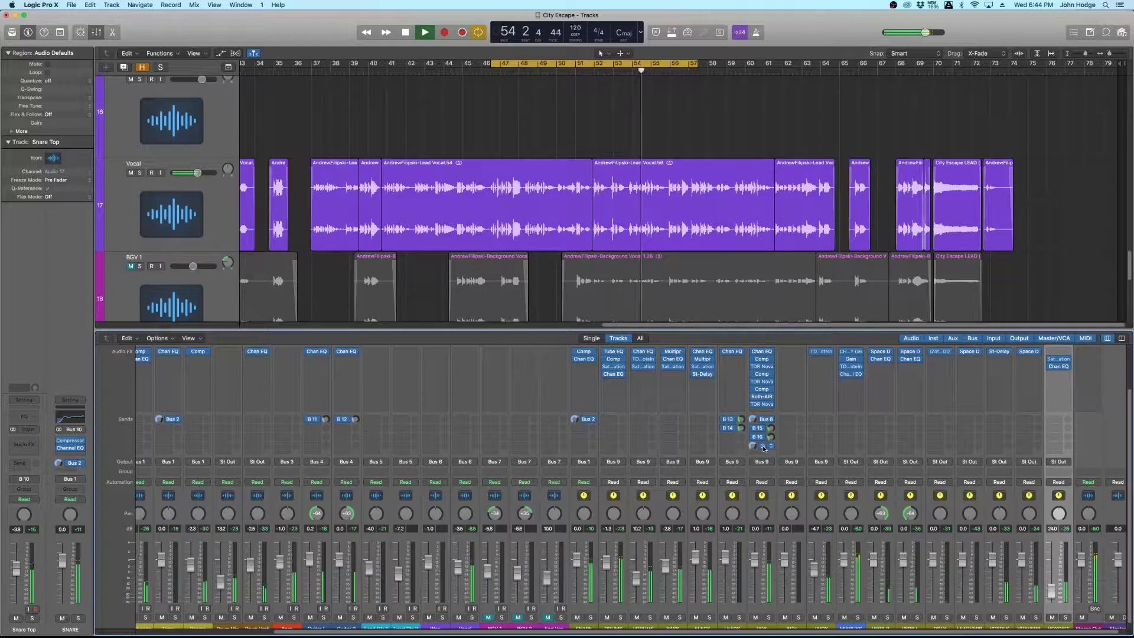
{"action": "left_click_drag", "start_coordinate": [1042, 579], "coordinate": [1053, 588]}
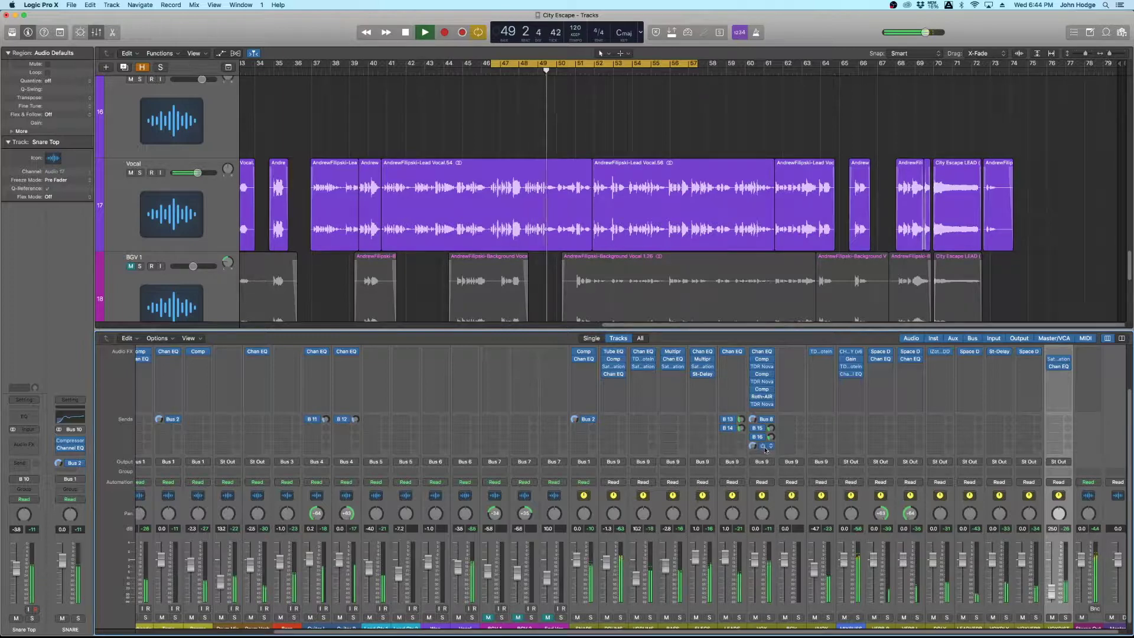
{"action": "key", "text": "space"}
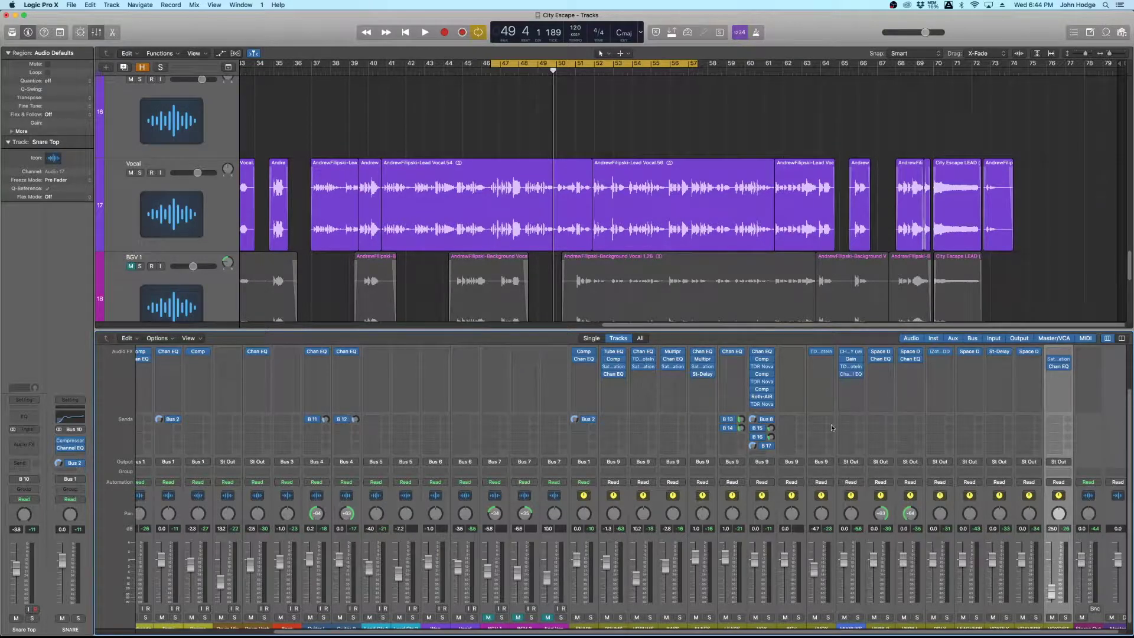
Select the lead vocal bus channel with the Bus 8, 15, 16 and 17 sends and play the full mix briefly to review the blend.
{"action": "left_click", "coordinate": [763, 424]}
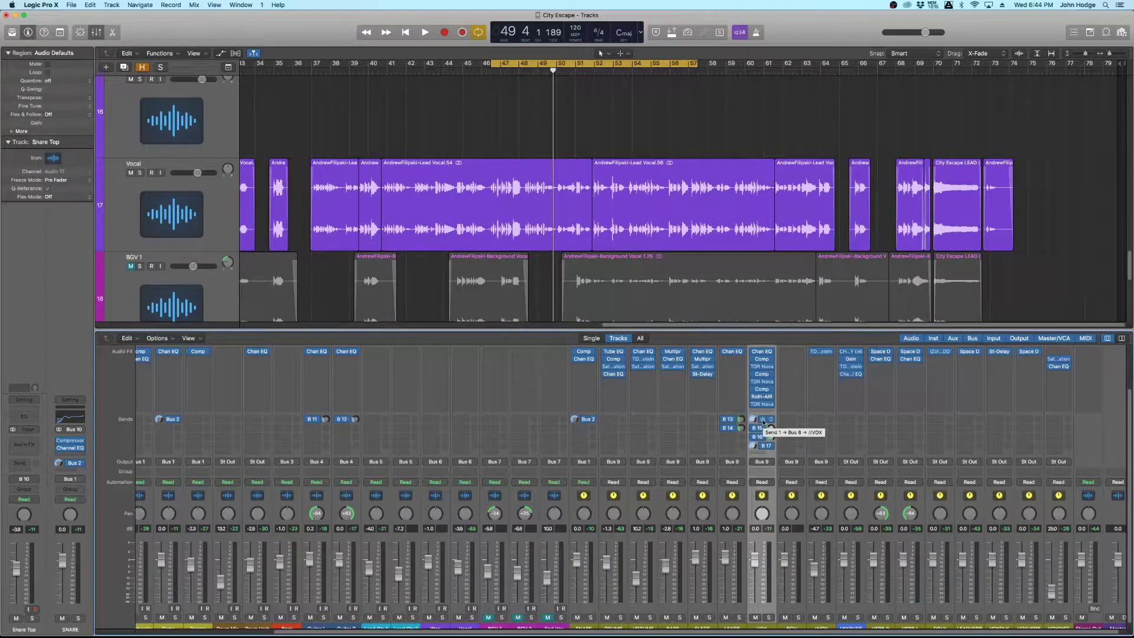
{"action": "key", "text": "space"}
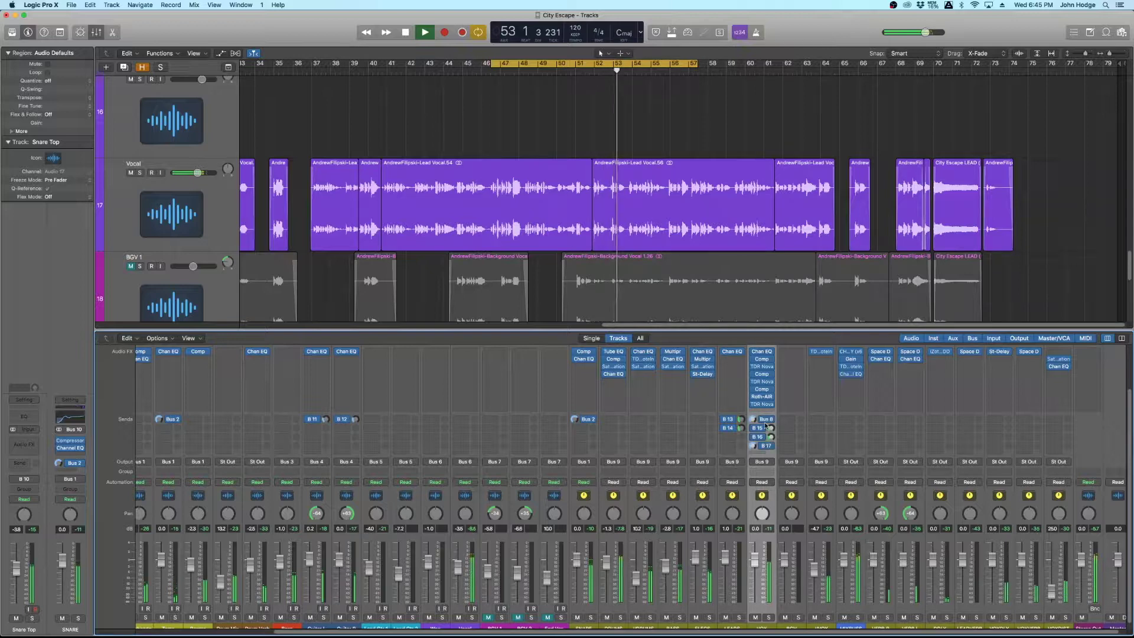
{"action": "key", "text": "space"}
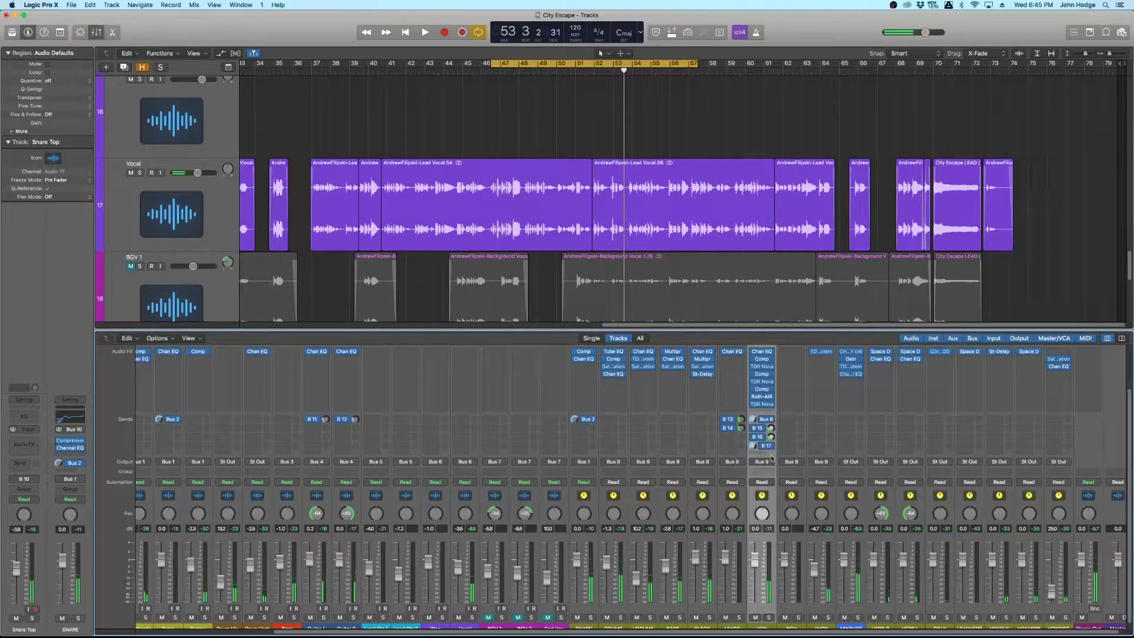